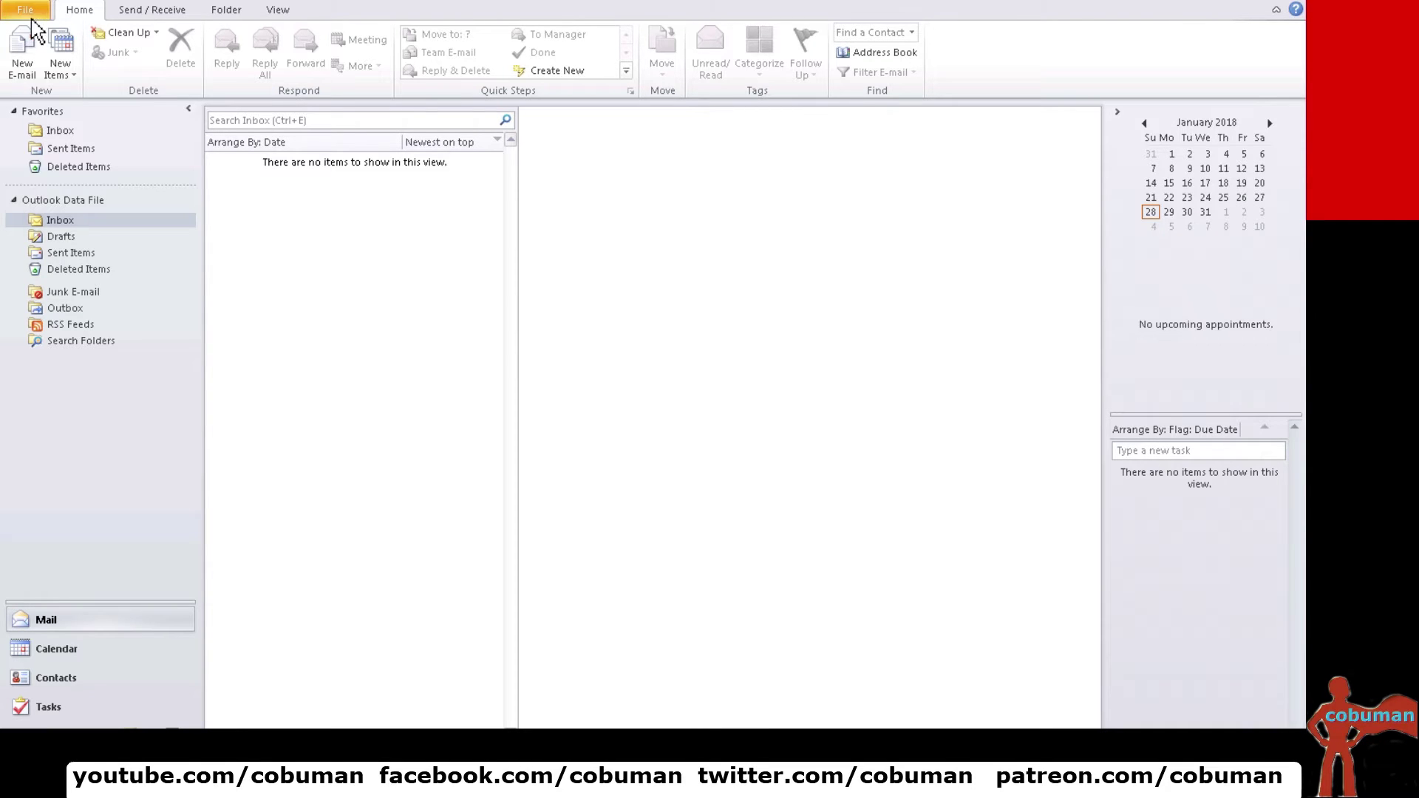
In Account Settings' Data Files tab, add a new data file named 'New Archive'
click(29, 12)
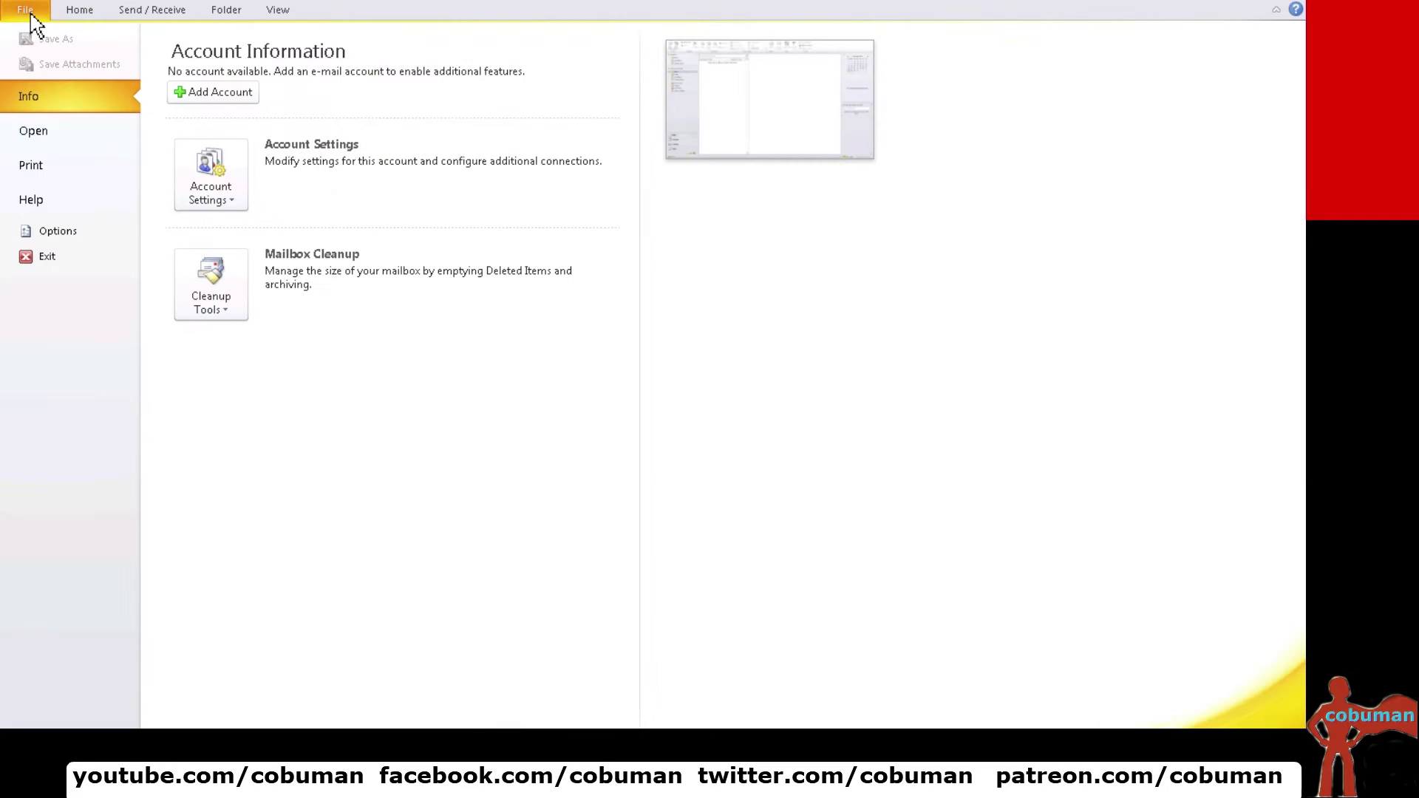
click(217, 194)
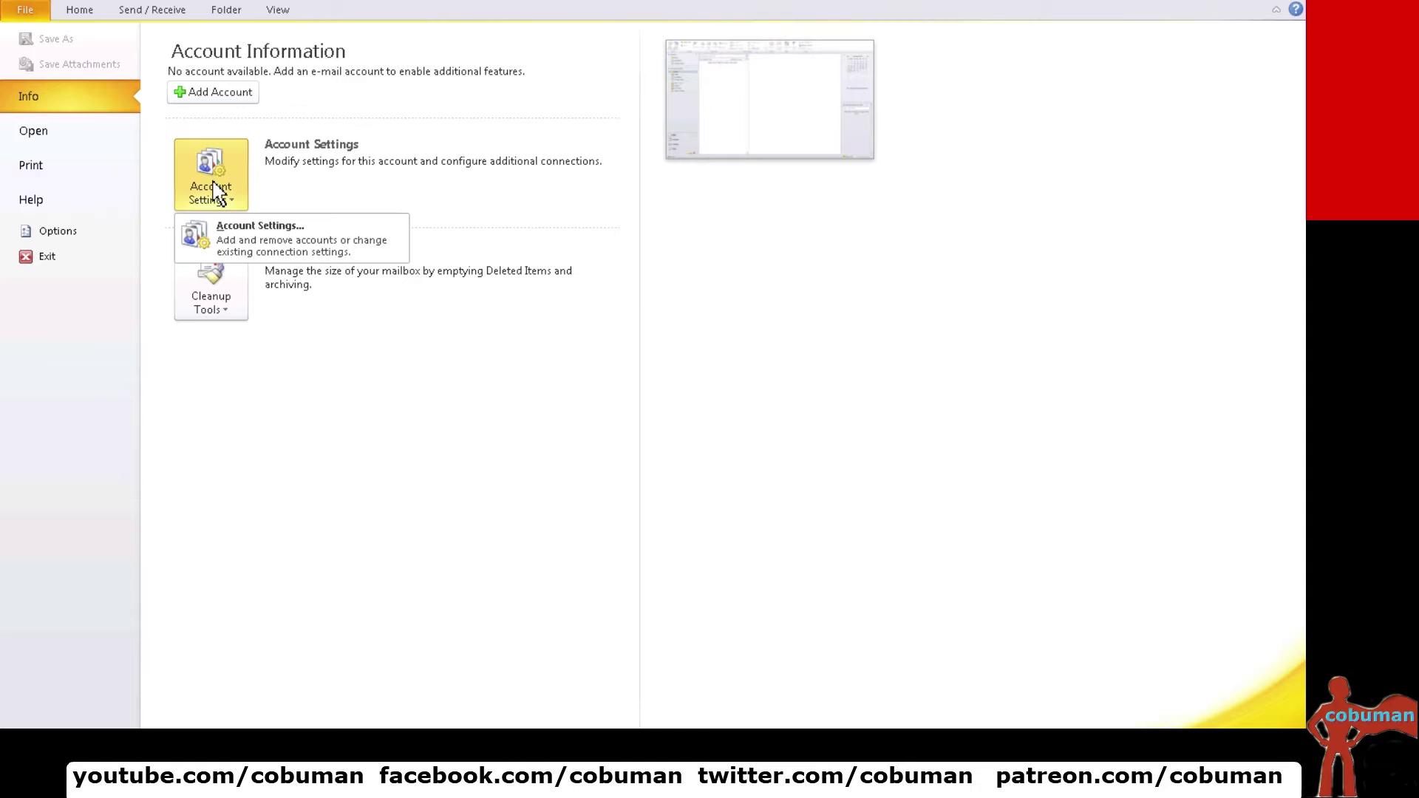
click(310, 257)
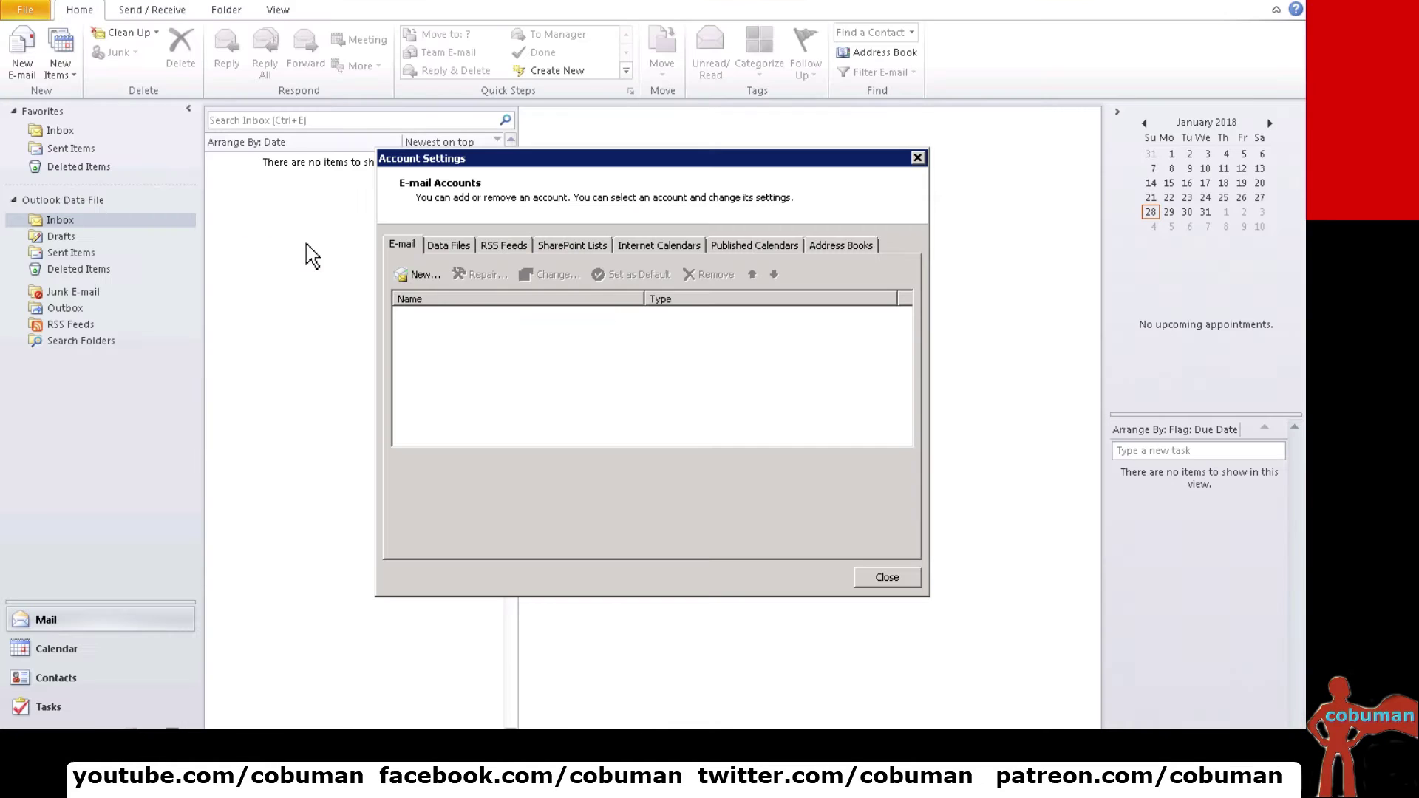
click(460, 252)
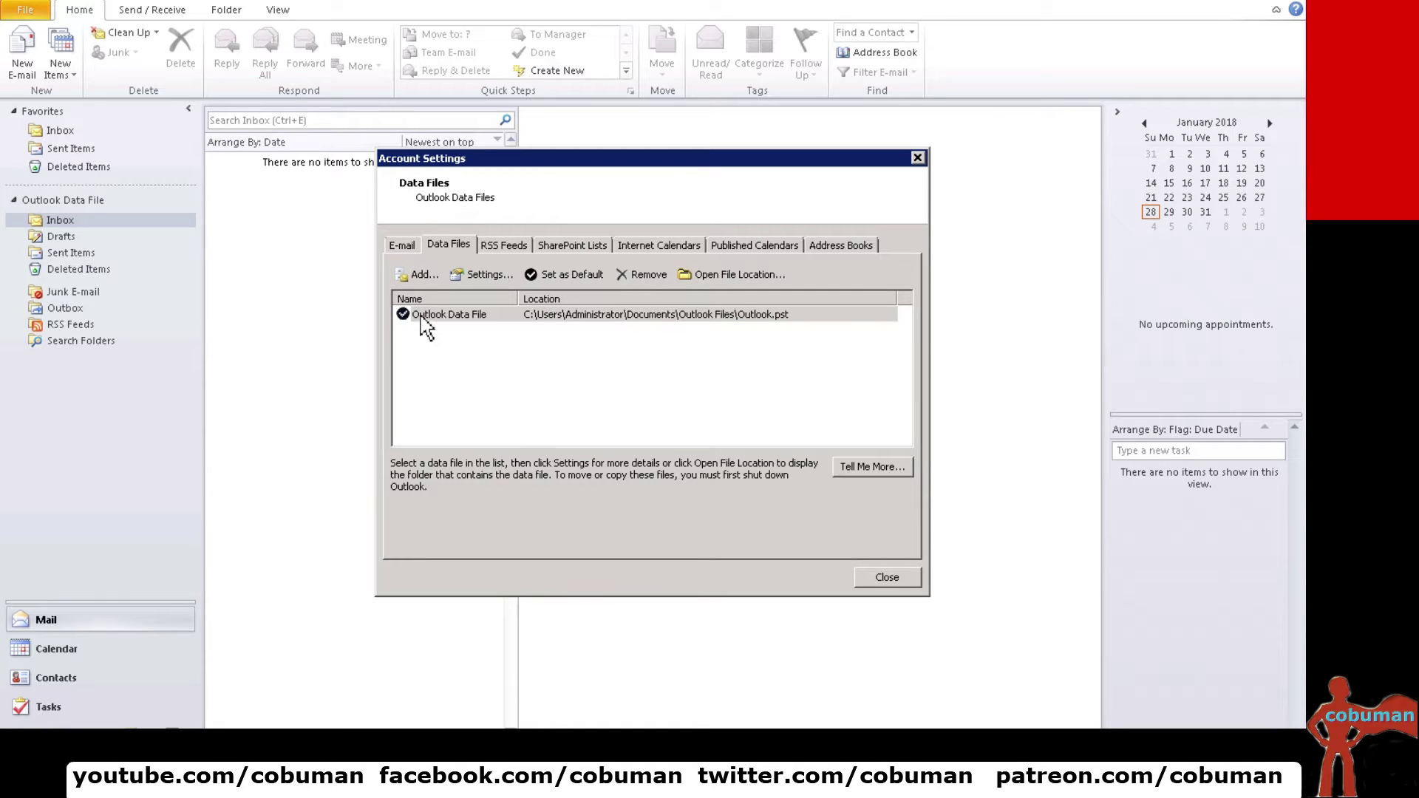
click(423, 273)
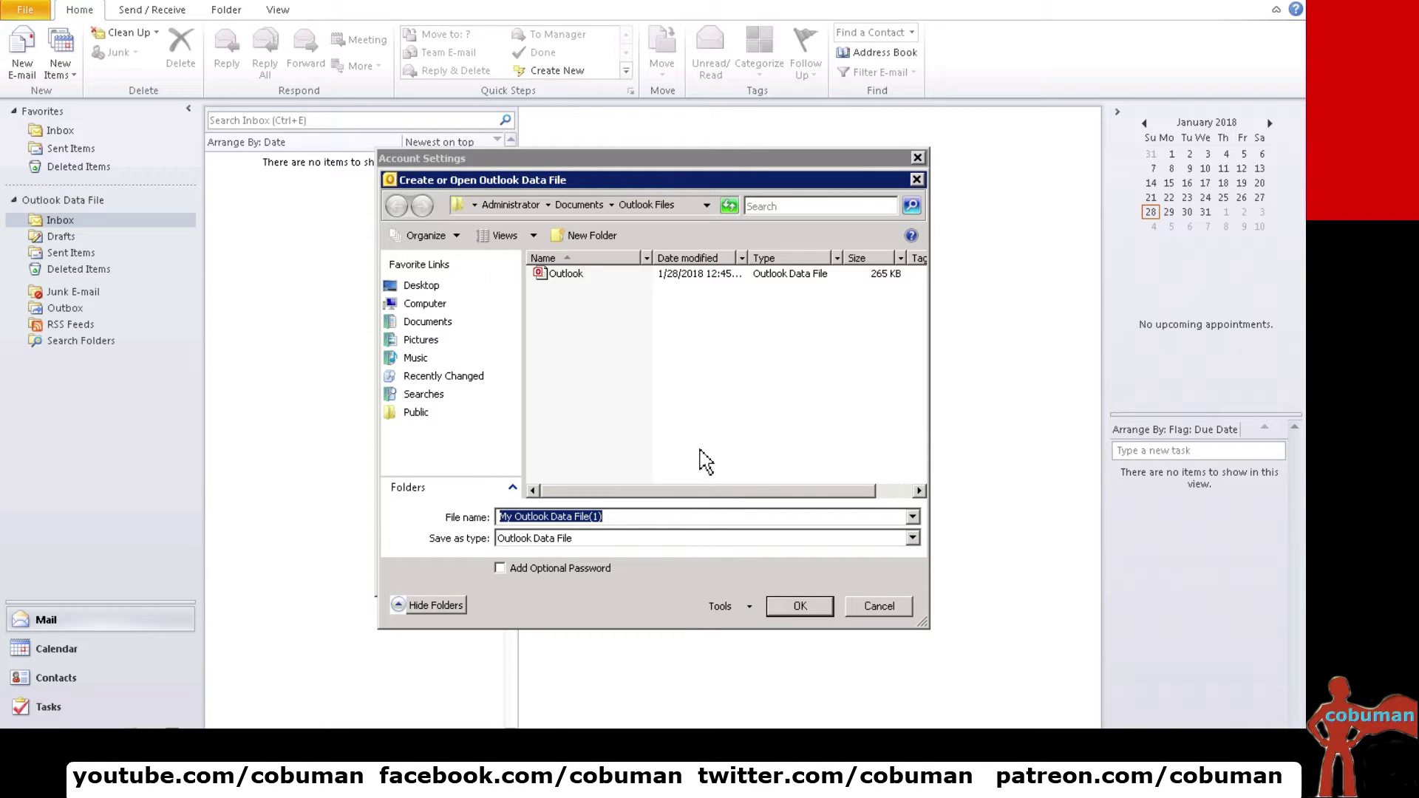
text(New Archive)
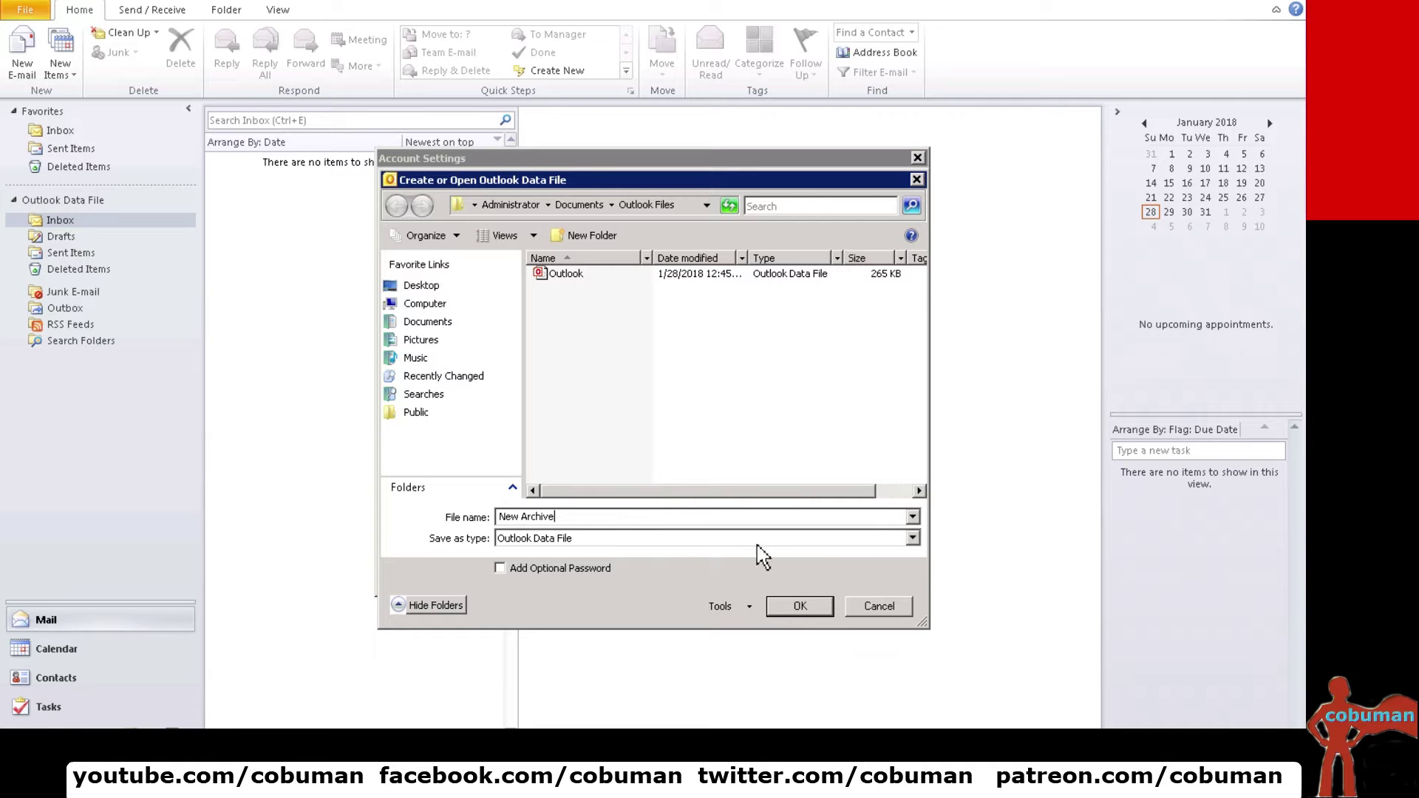
Create the New Archive file, close Account Settings, and expand New Archive in the folder list
click(809, 610)
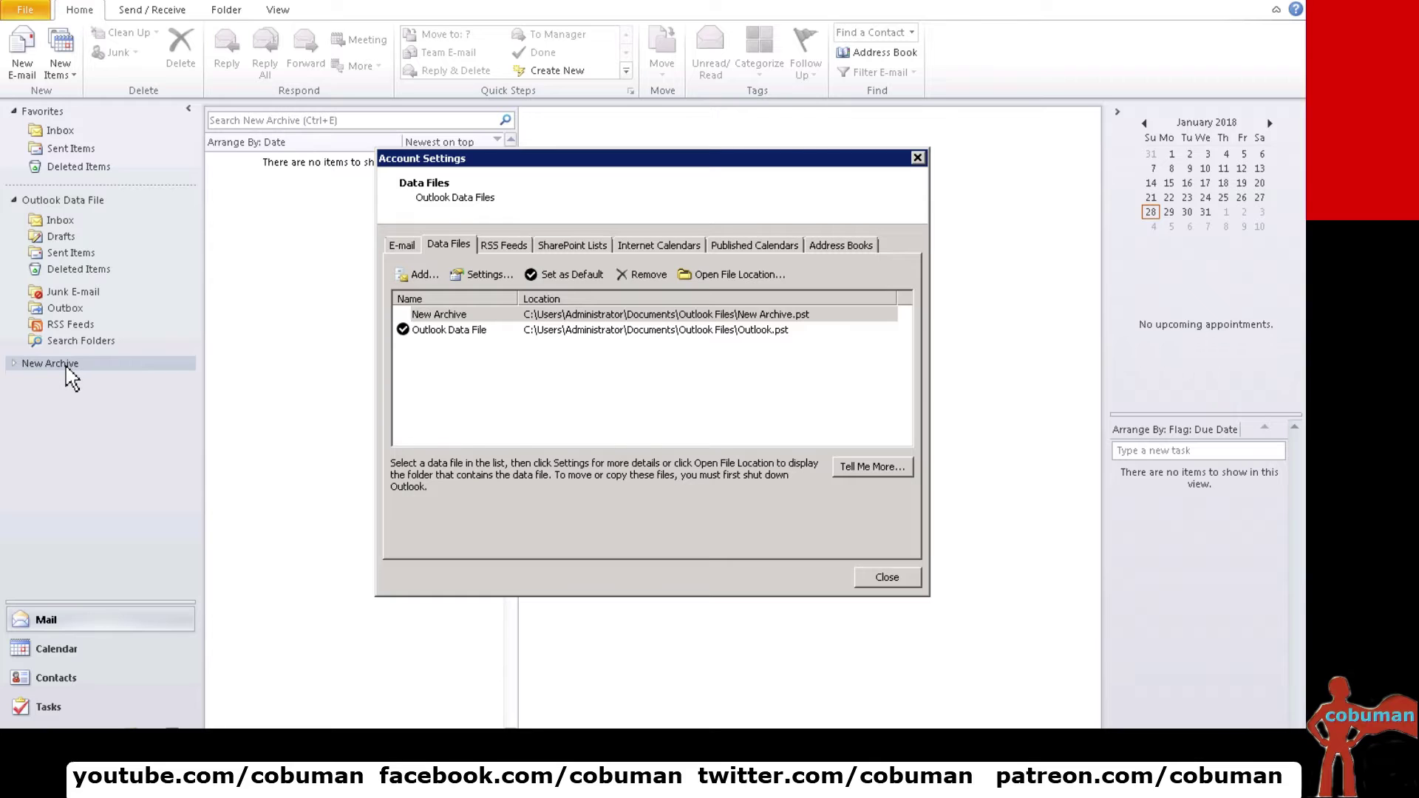
click(888, 578)
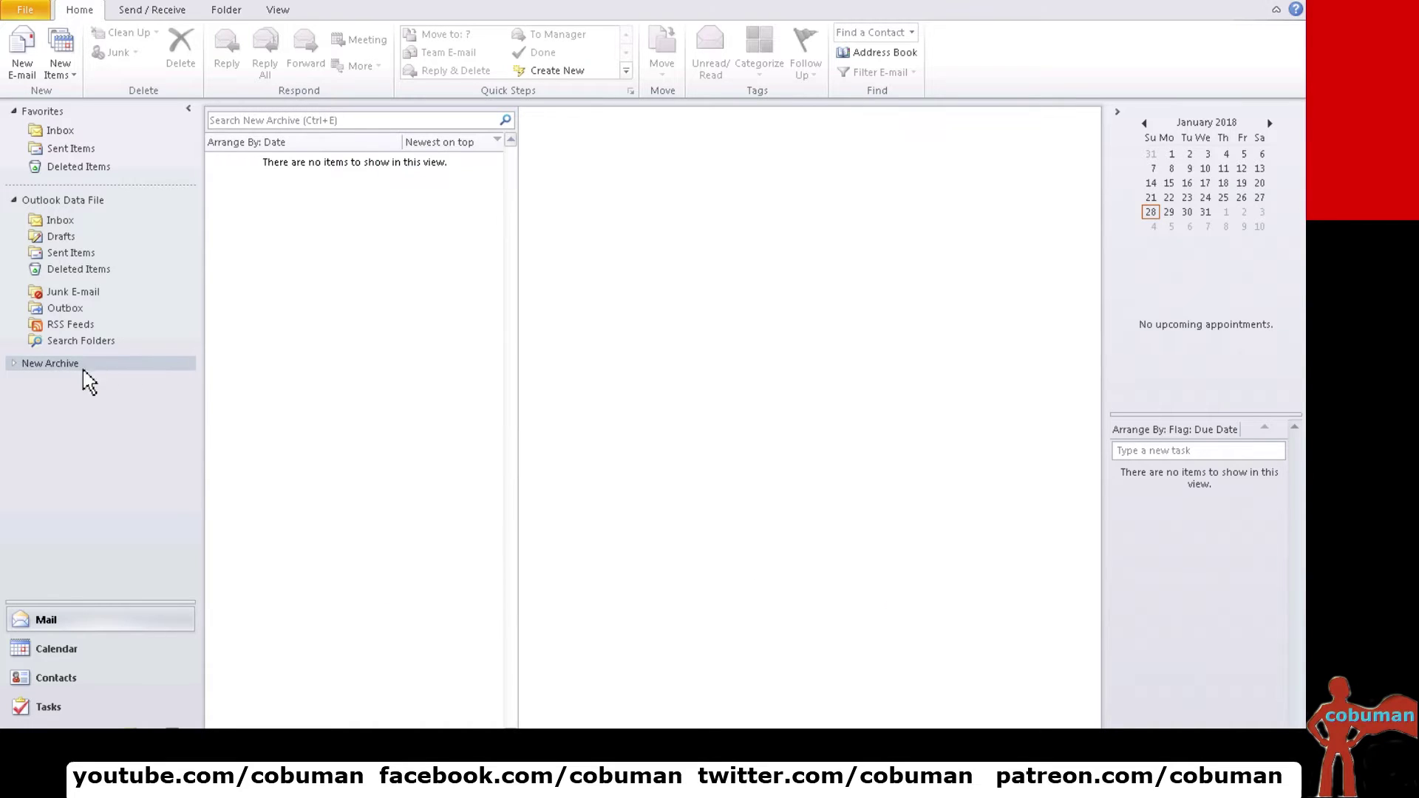
click(14, 364)
Create an Inbox folder in New Archive, then compare it with the Outlook Data File Inbox
right_click(71, 365)
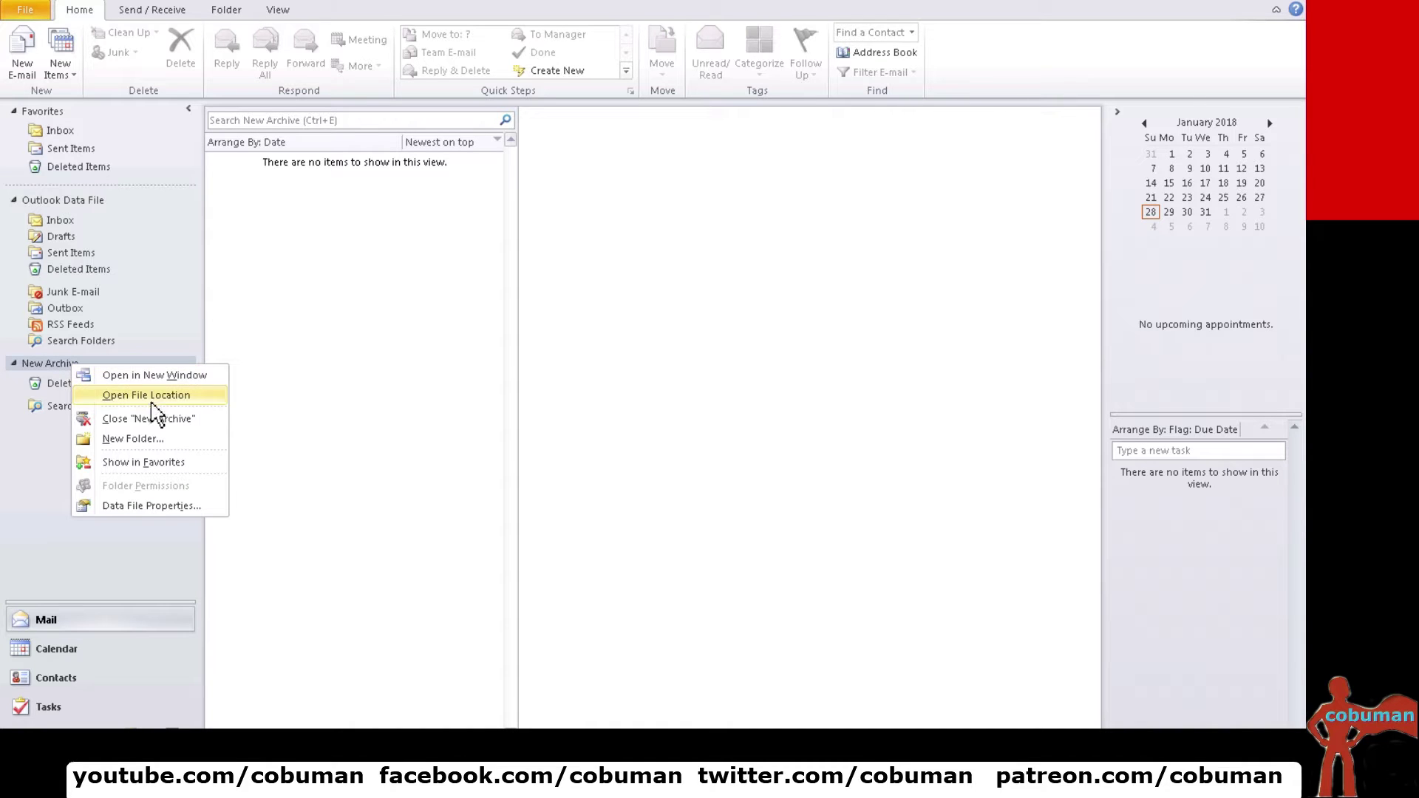
click(148, 439)
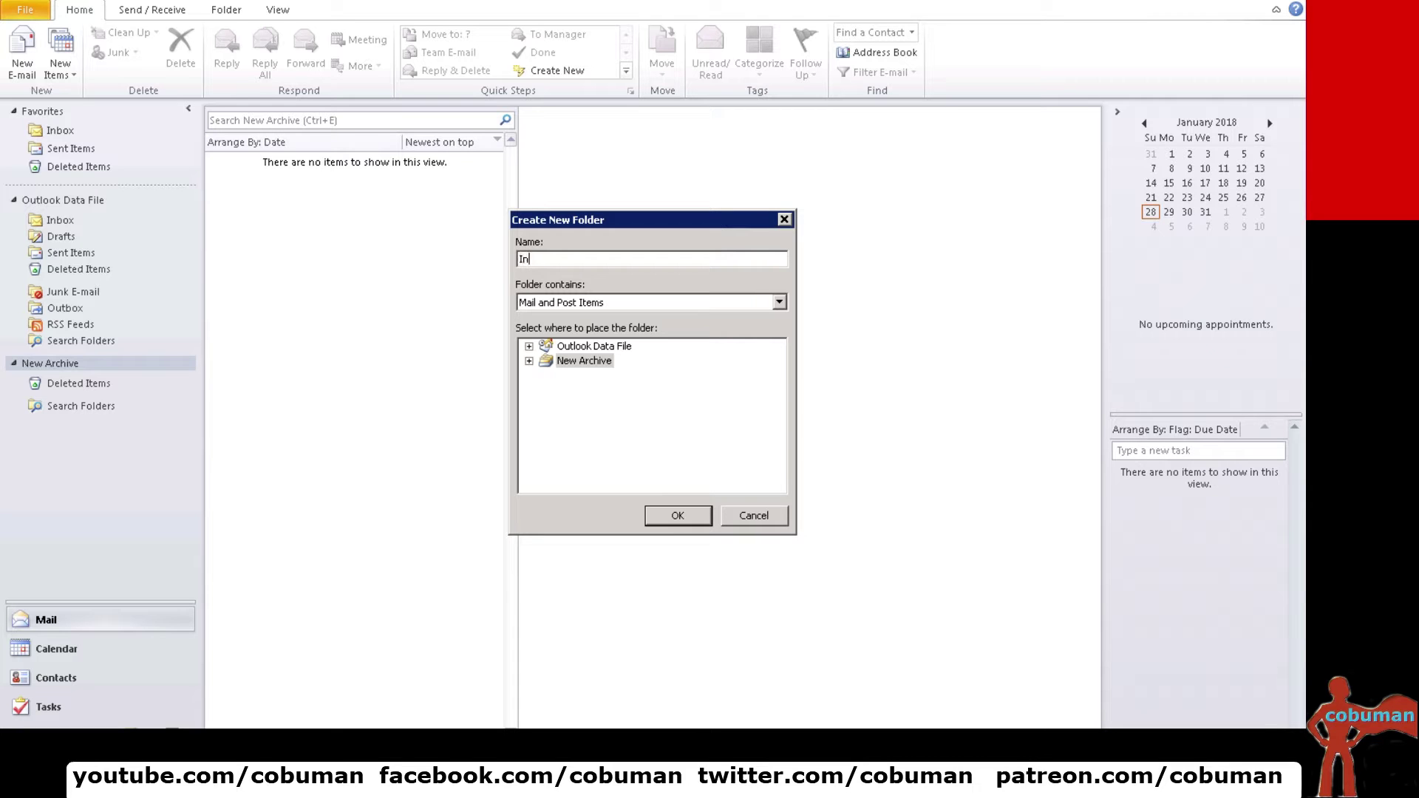
click(690, 516)
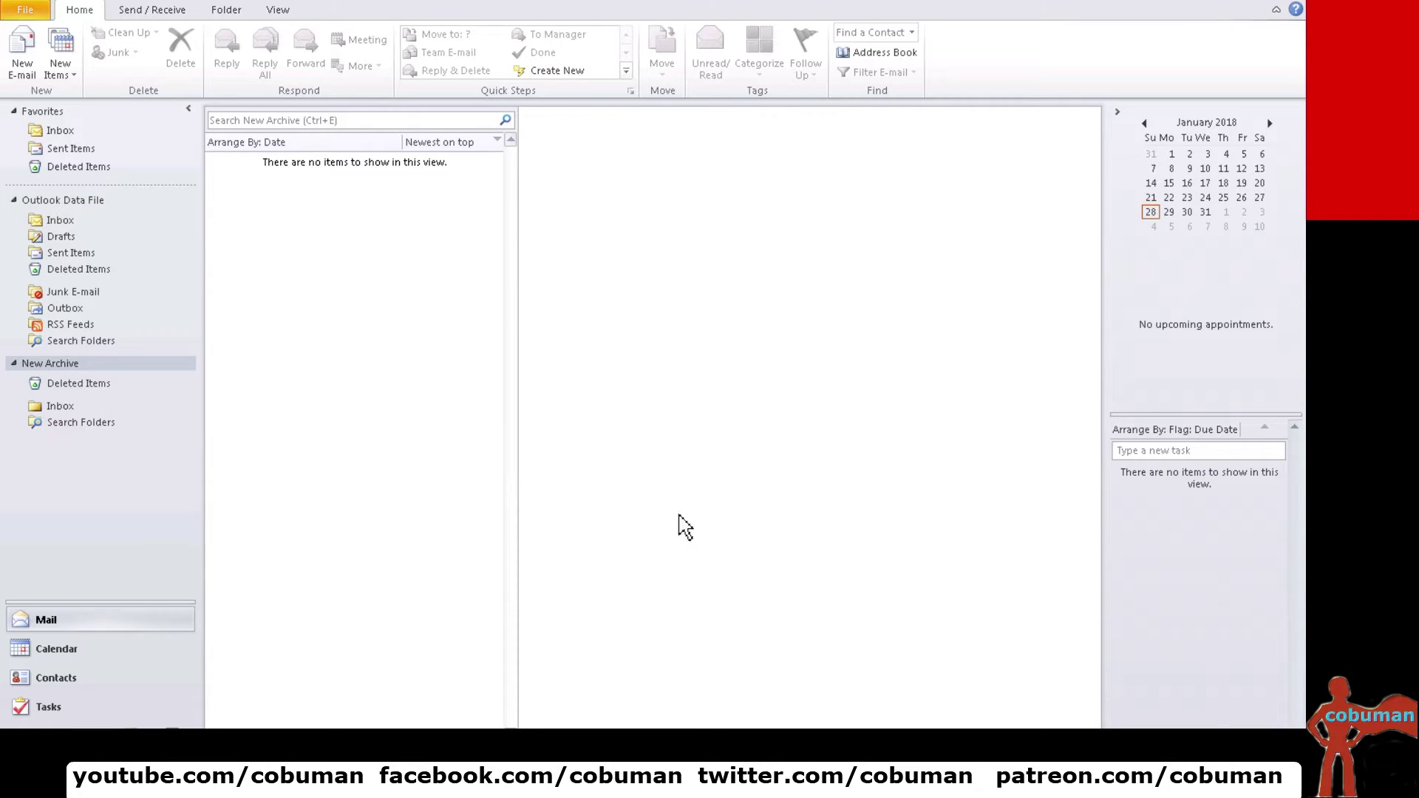
click(66, 407)
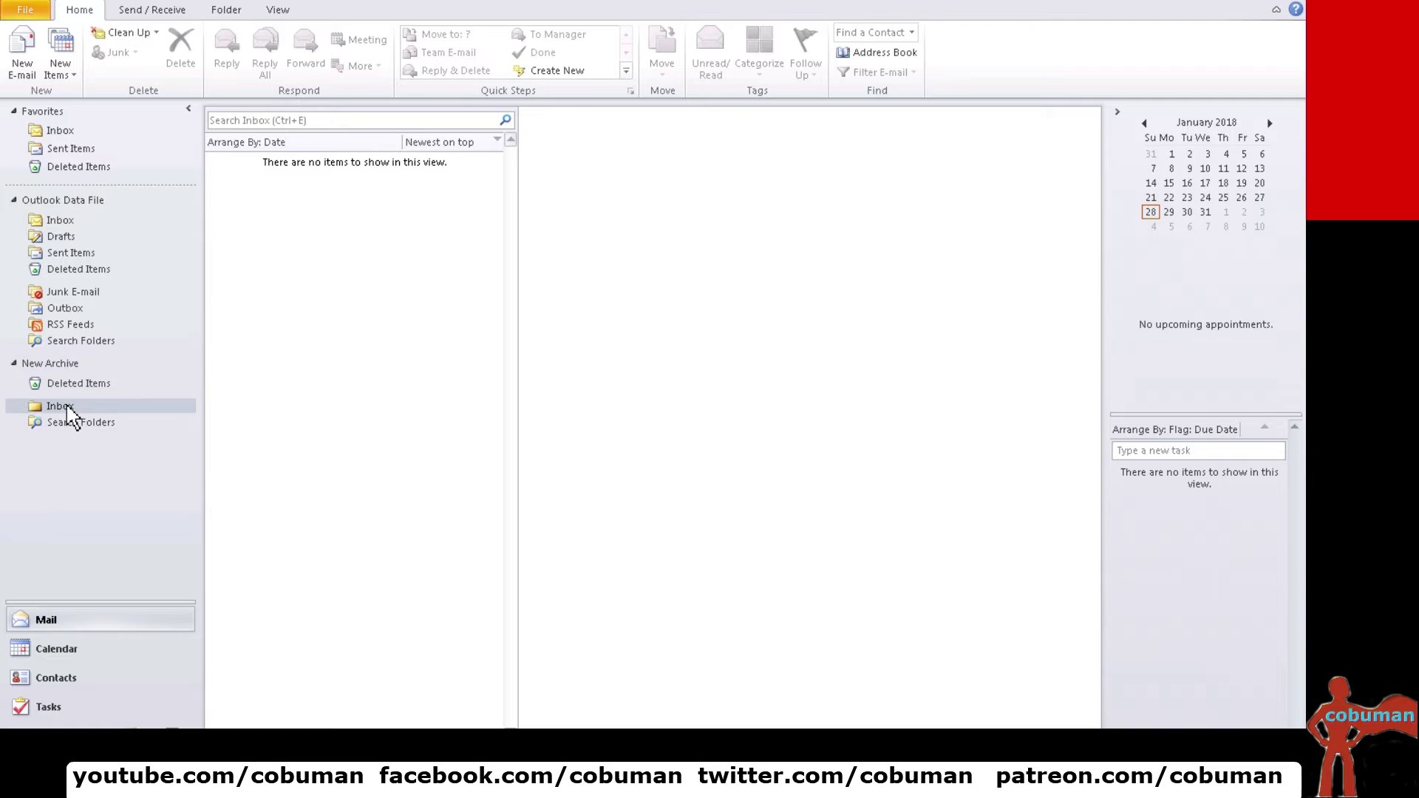
click(61, 221)
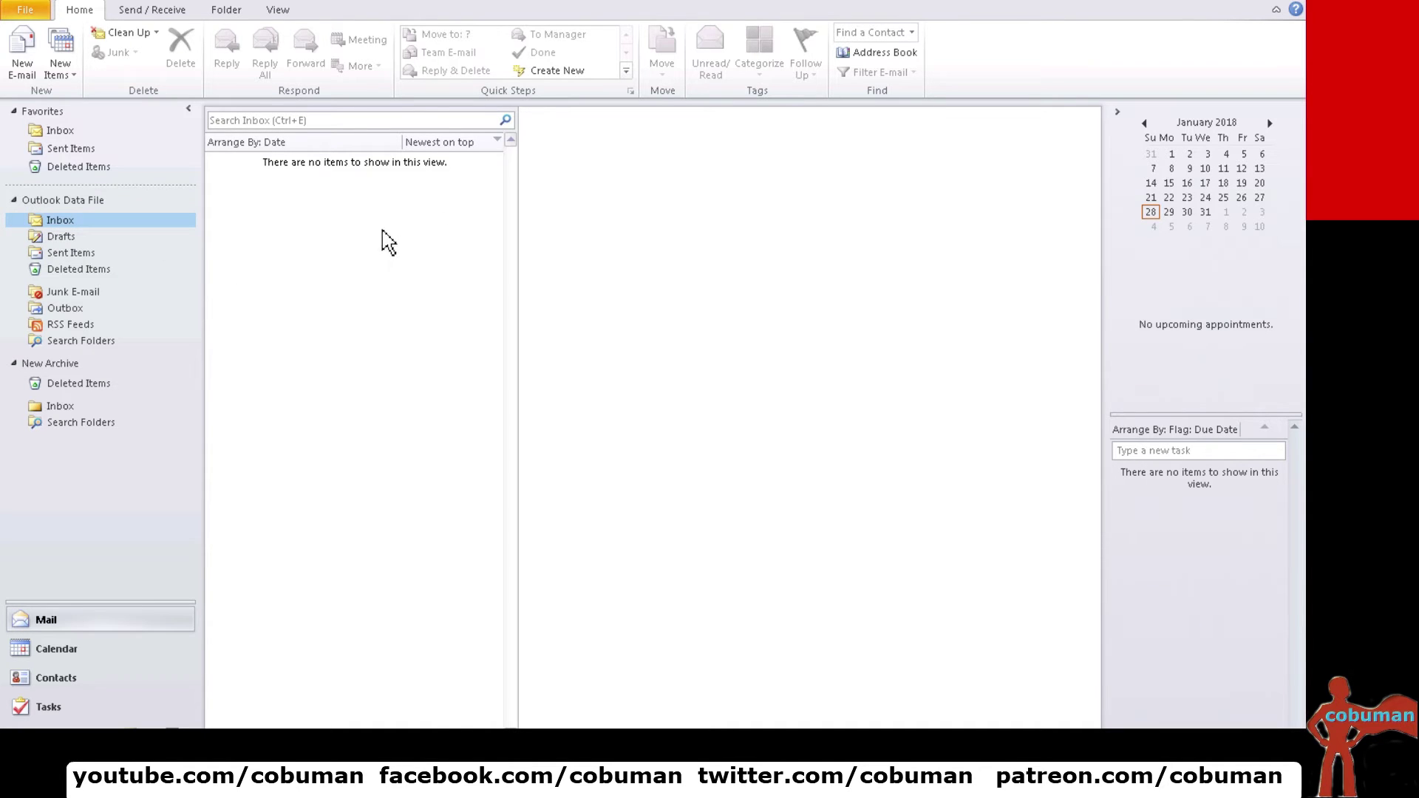
click(60, 406)
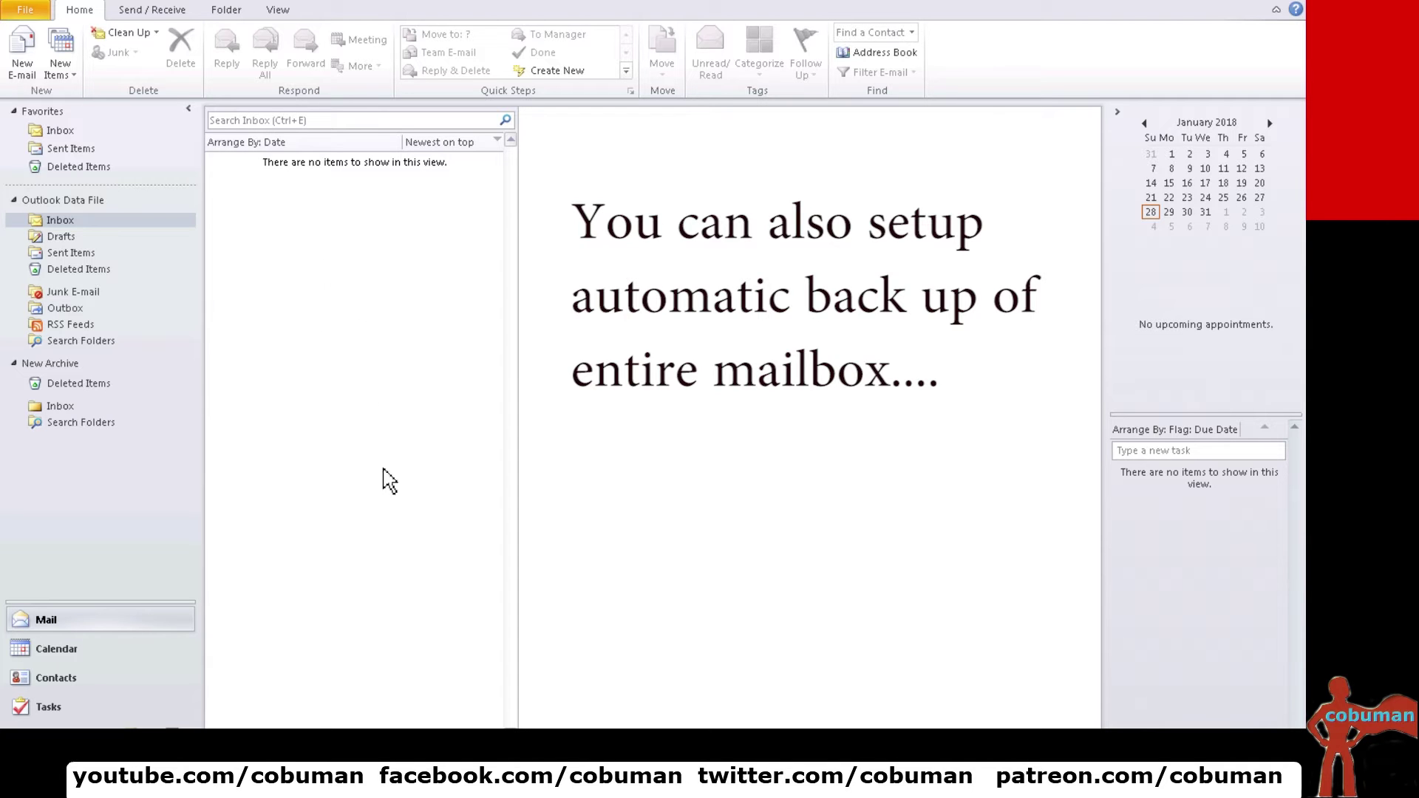
Switch between the New Archive Inbox and the Outlook Data File Inbox
click(61, 407)
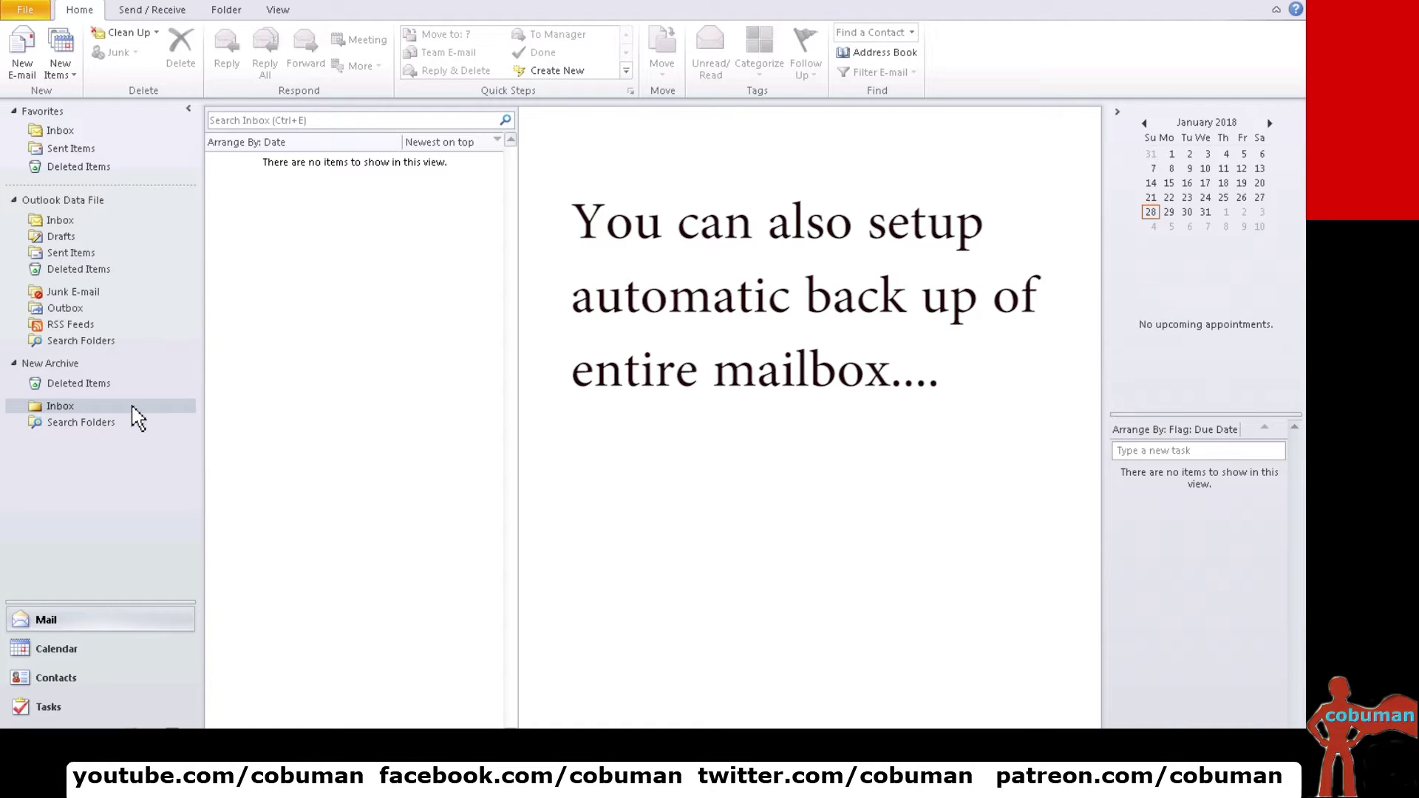
click(59, 221)
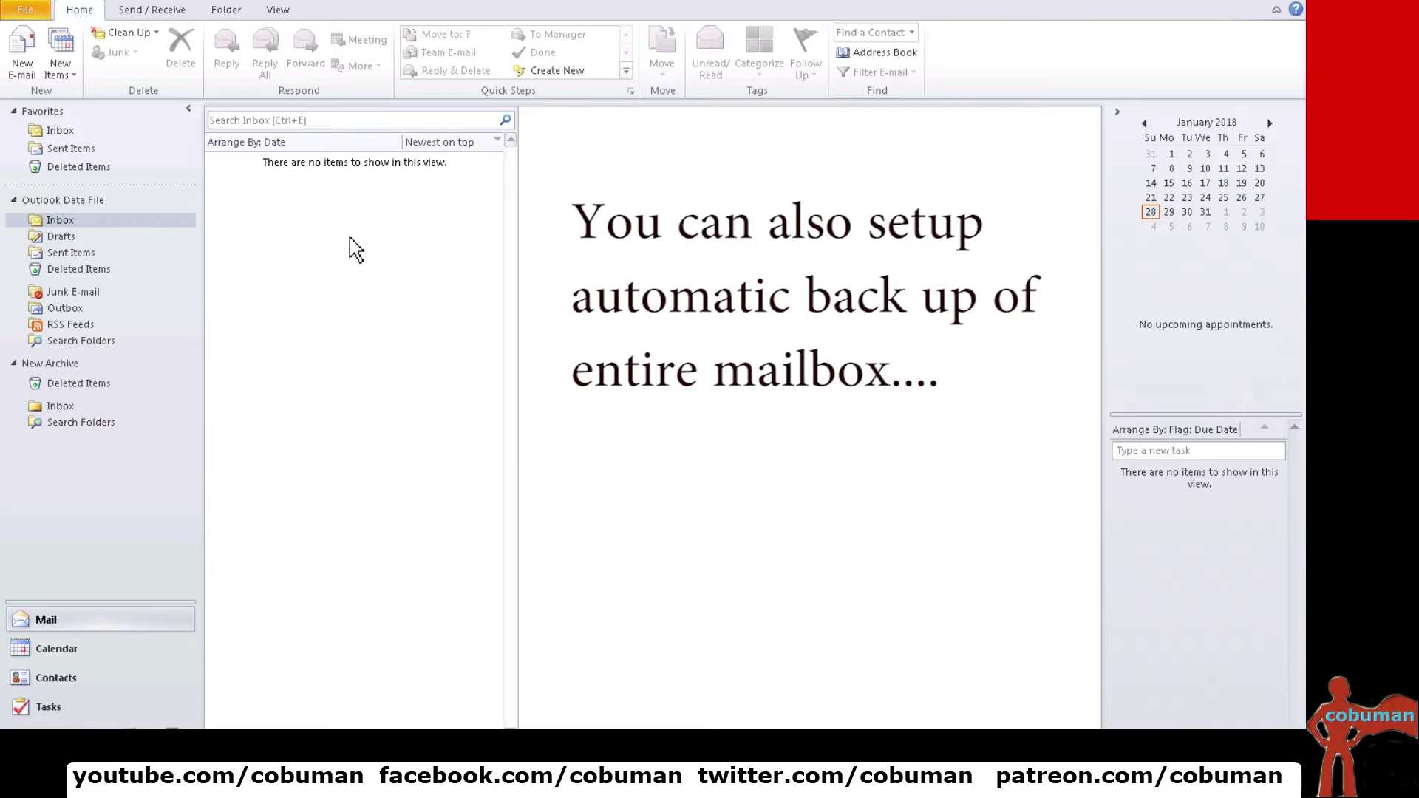
click(67, 408)
Create an 'Old emails' folder inside New Archive and open it
click(71, 366)
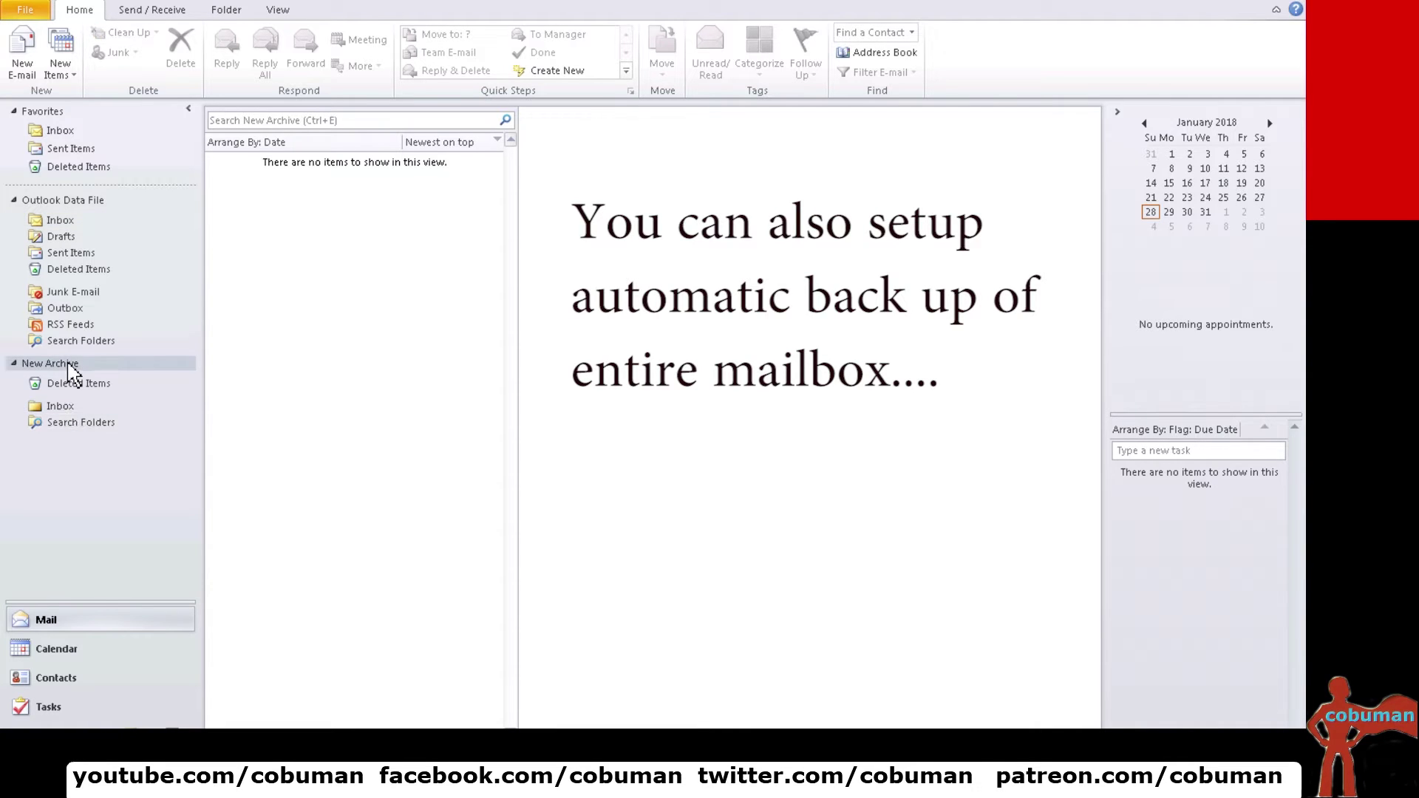
right_click(71, 370)
click(167, 435)
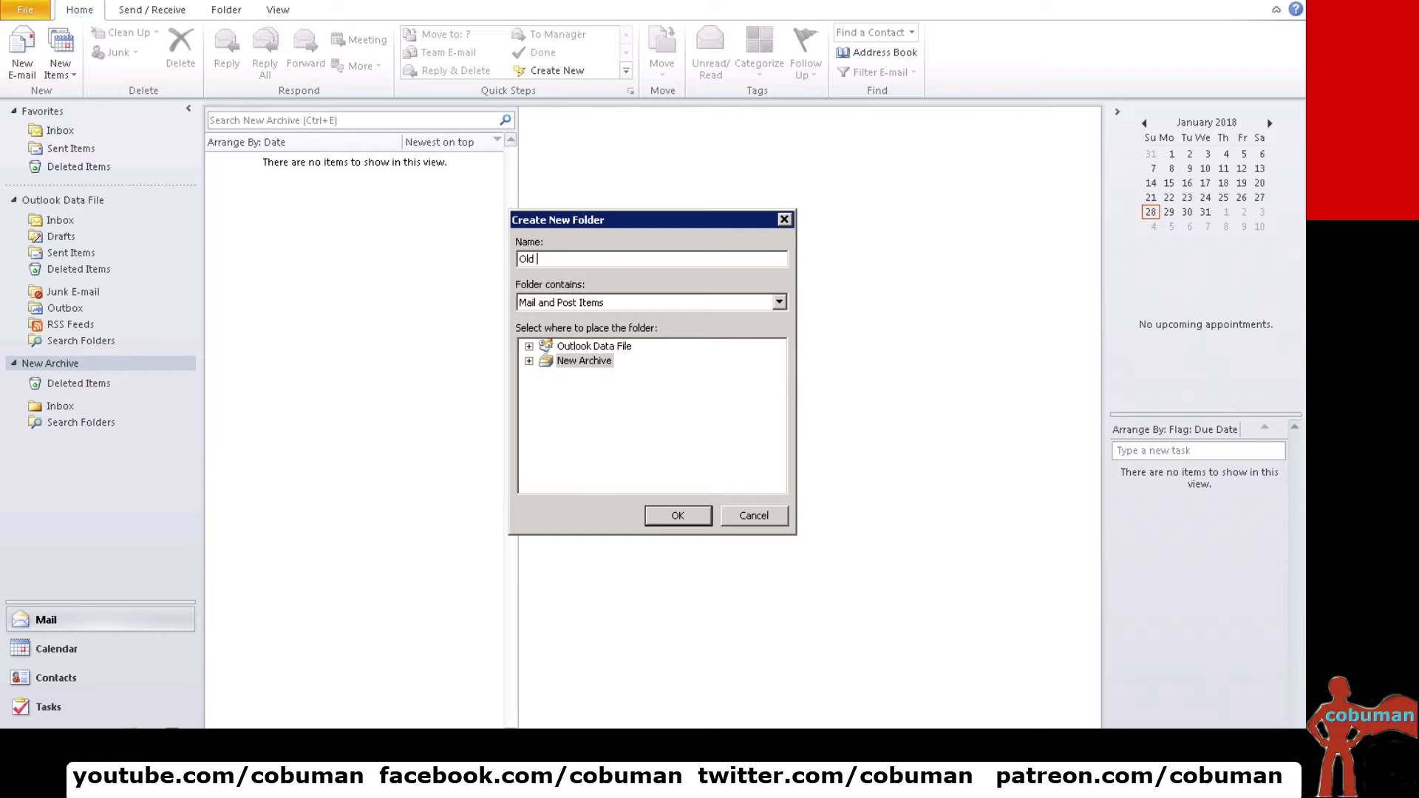
text(Old emails)
key(Return)
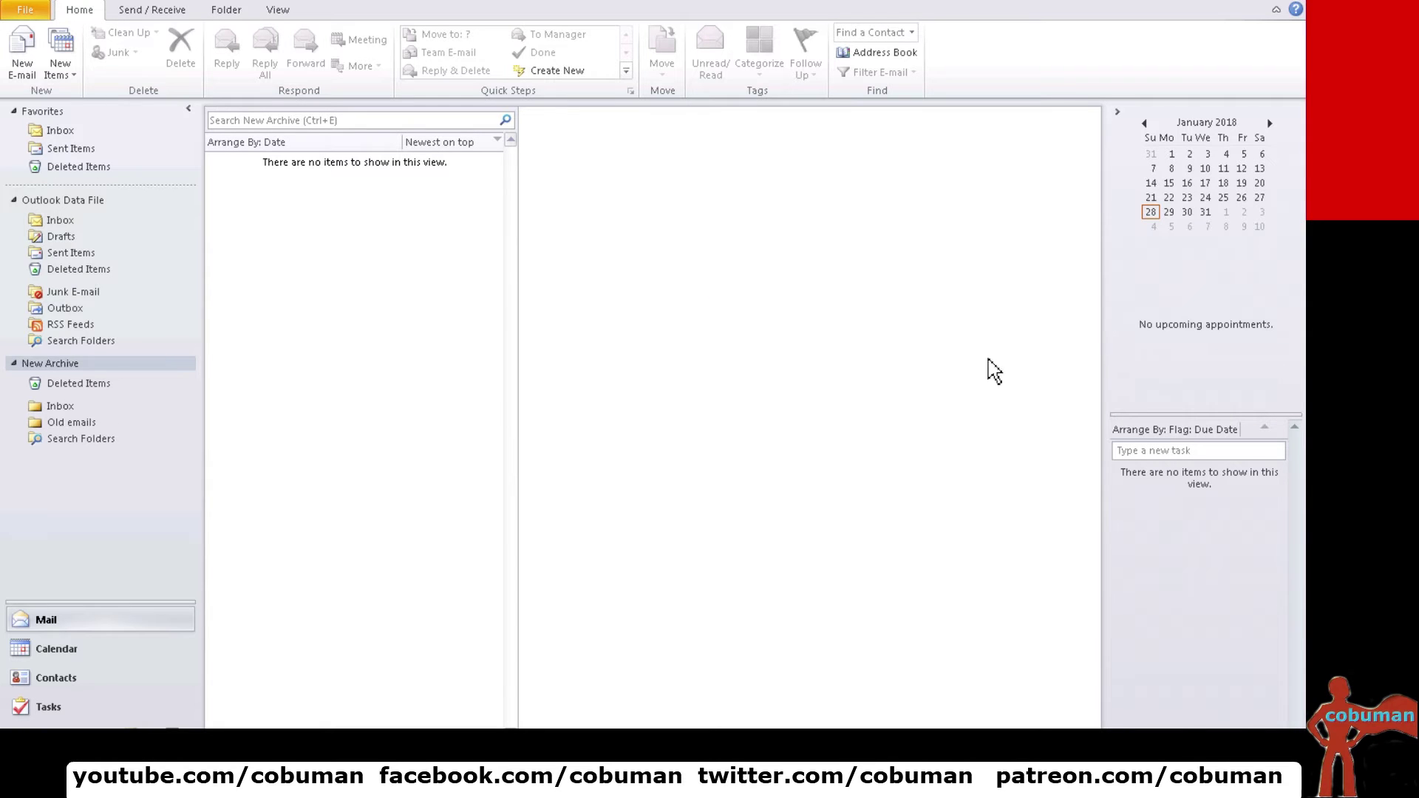
click(85, 426)
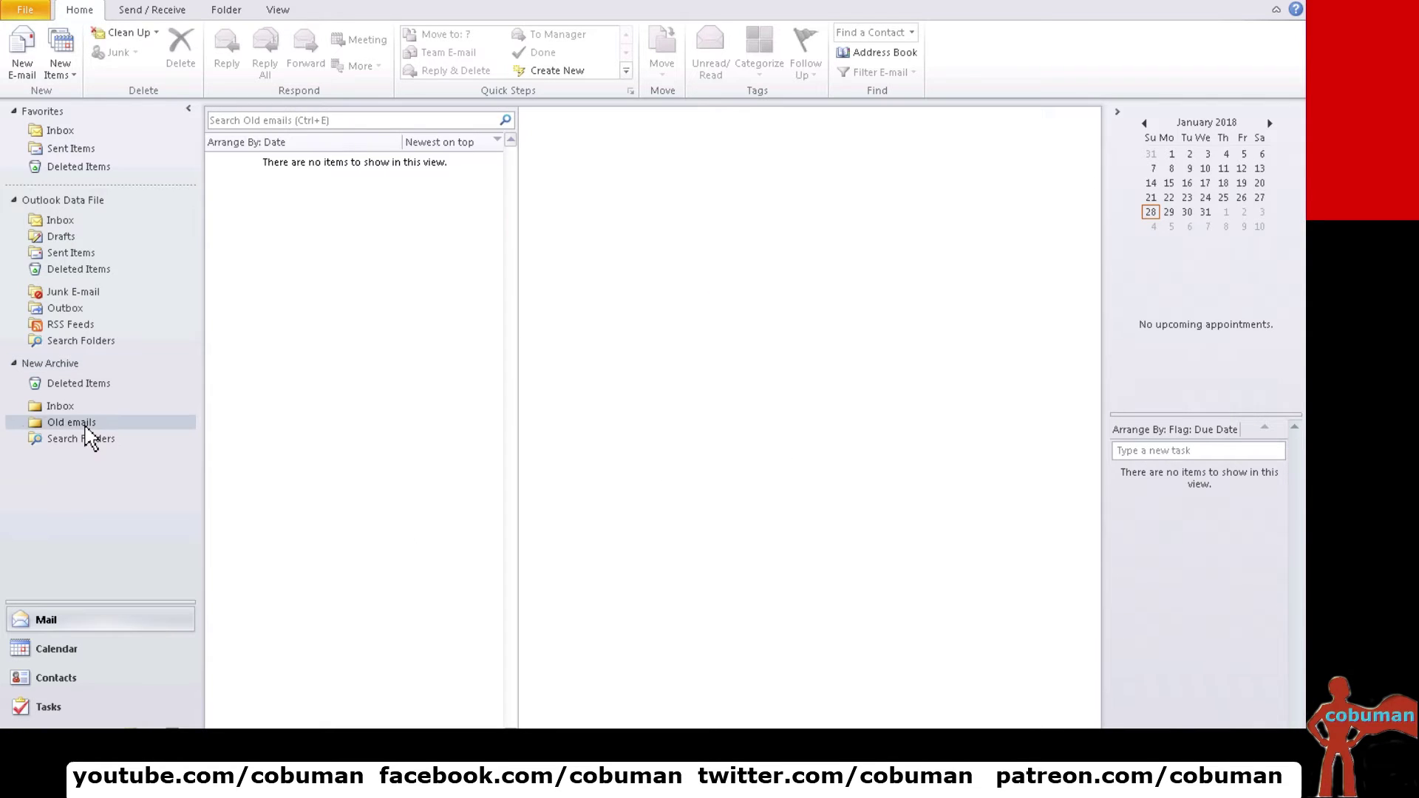
Create another Outlook data file named '2nd Archive' from the New Items menu
click(62, 363)
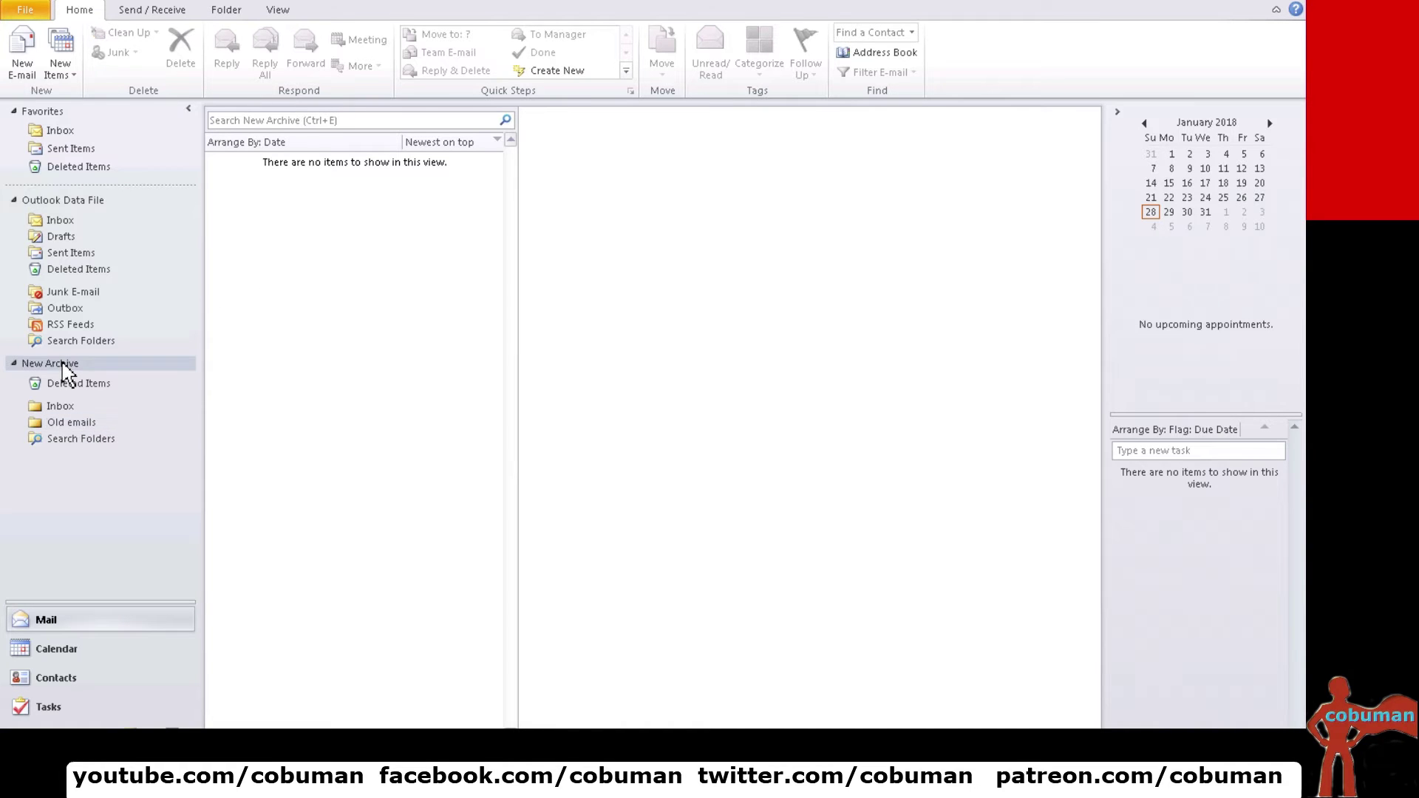
click(72, 77)
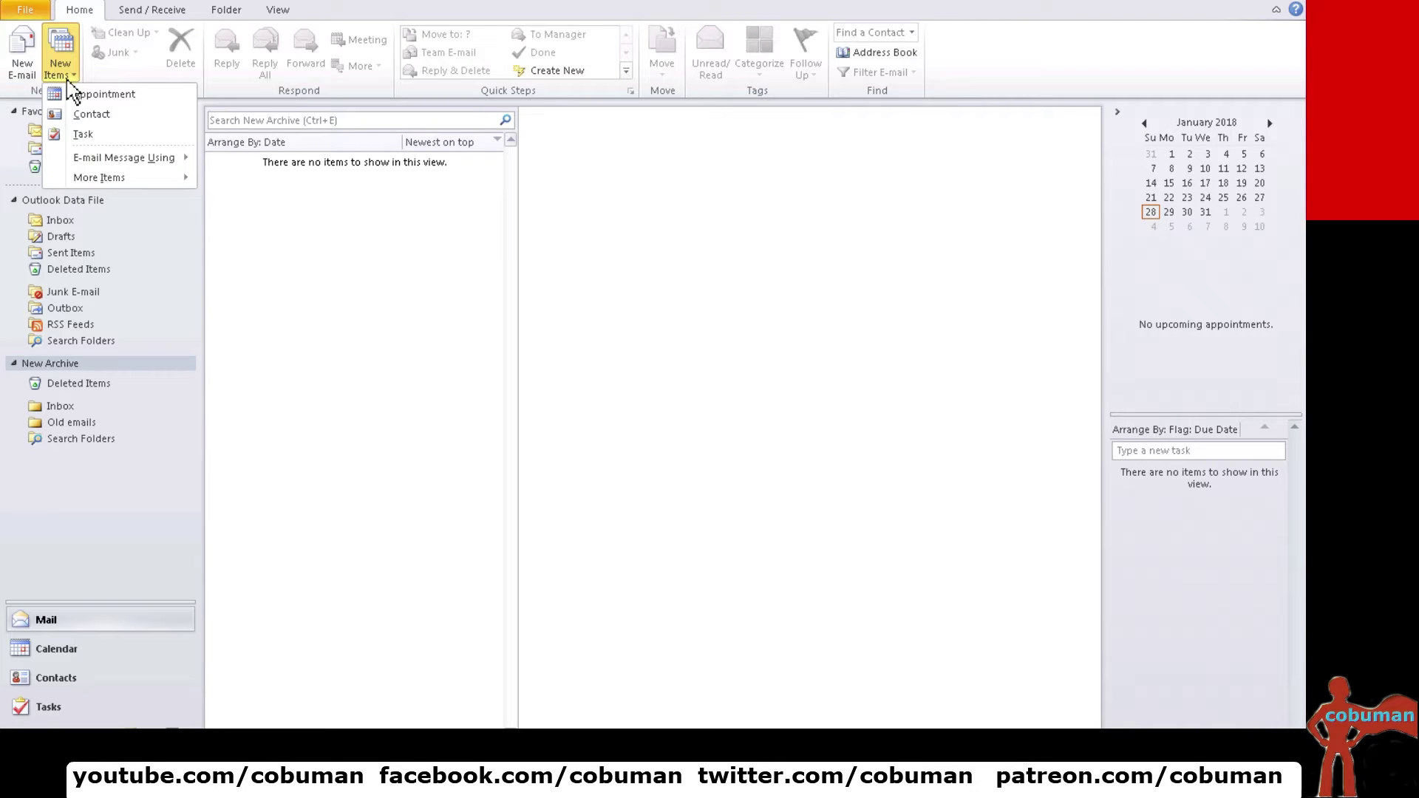
mouse_move(92, 182)
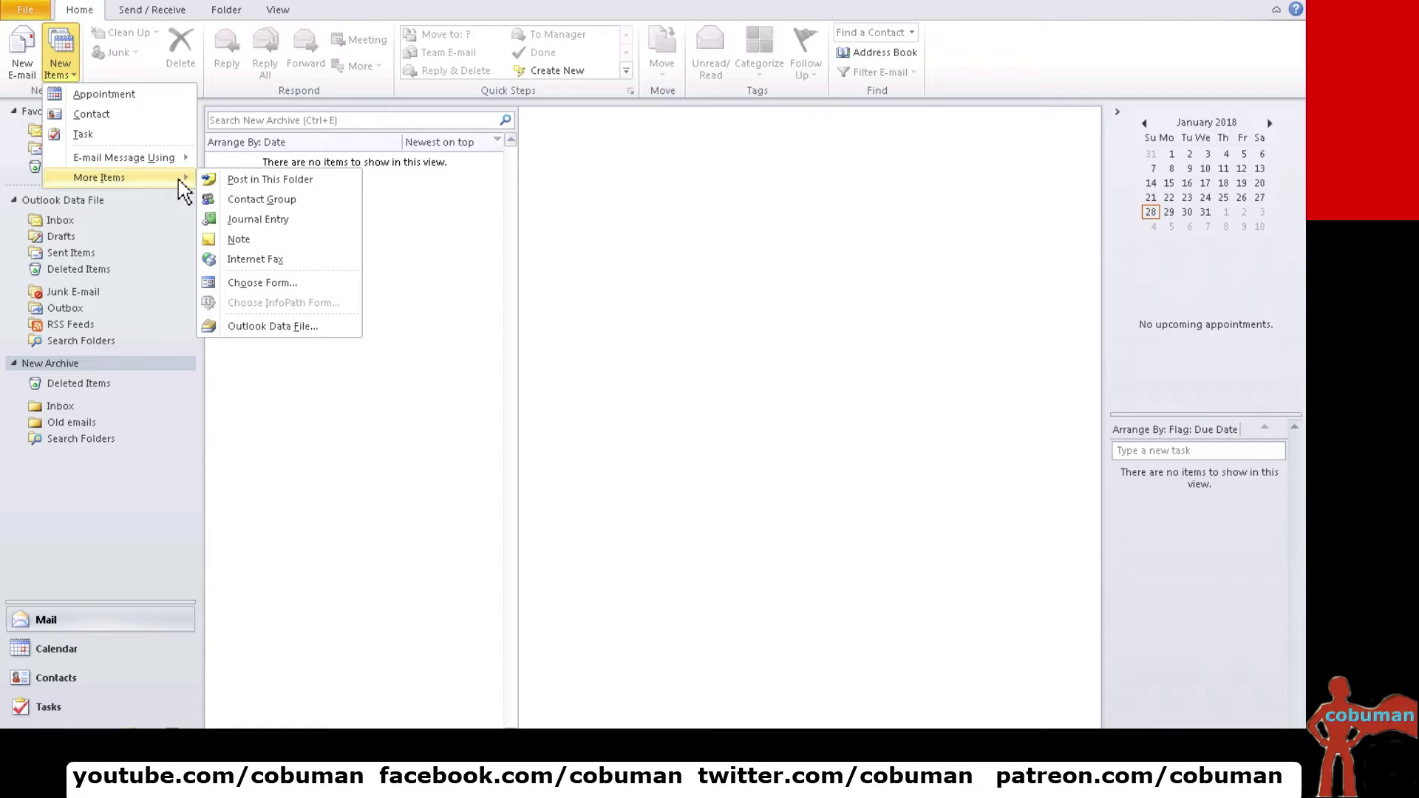
click(272, 328)
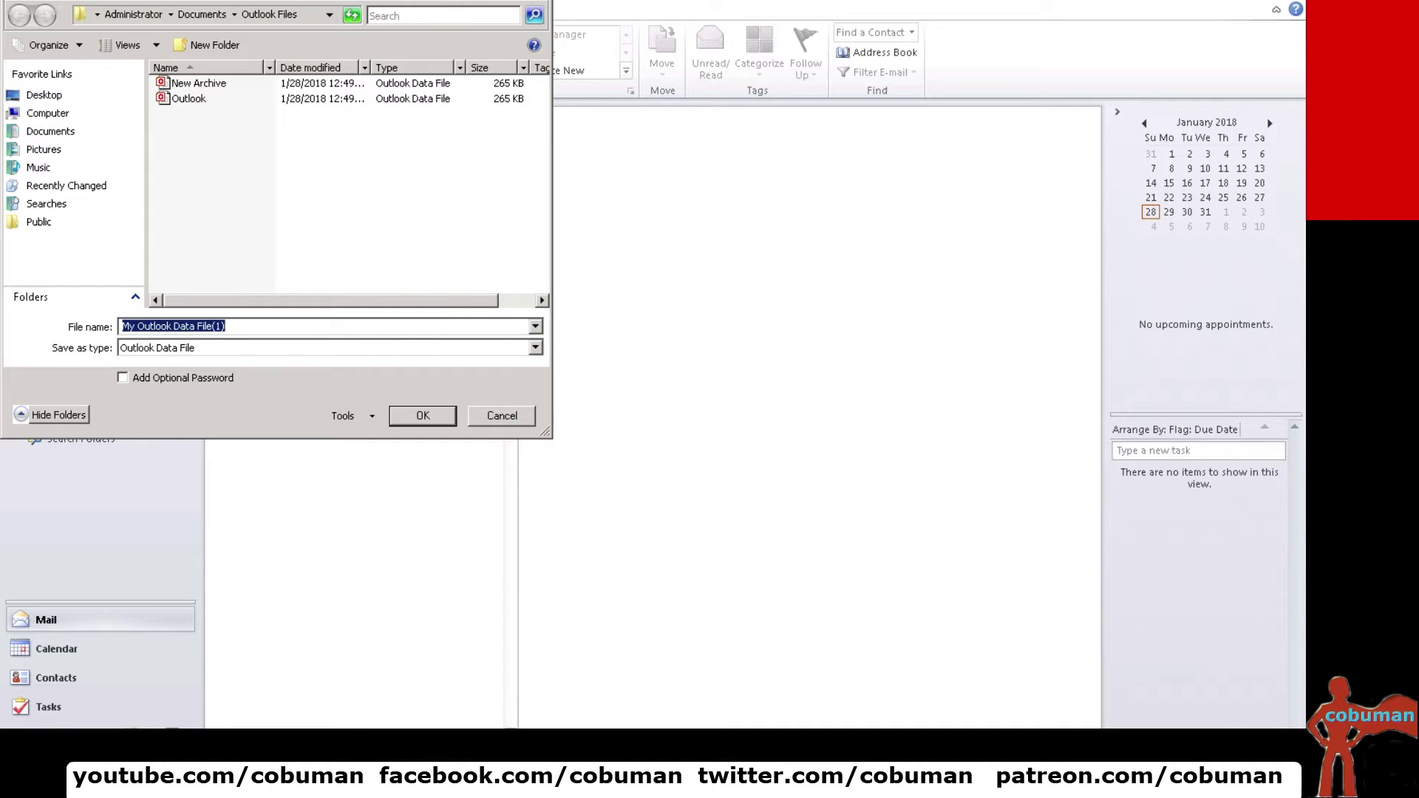
drag(310, 8, 545, 101)
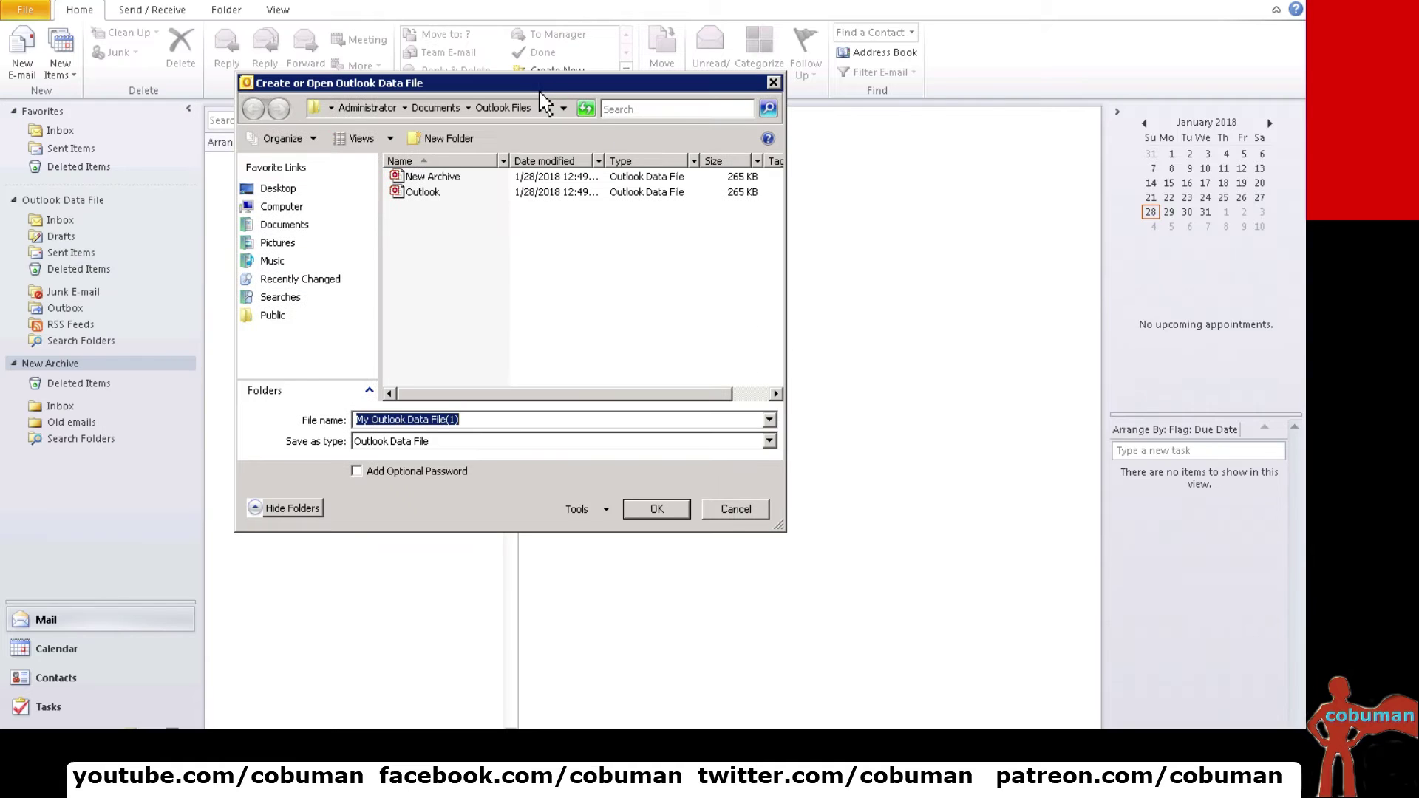
text(2nd Archive)
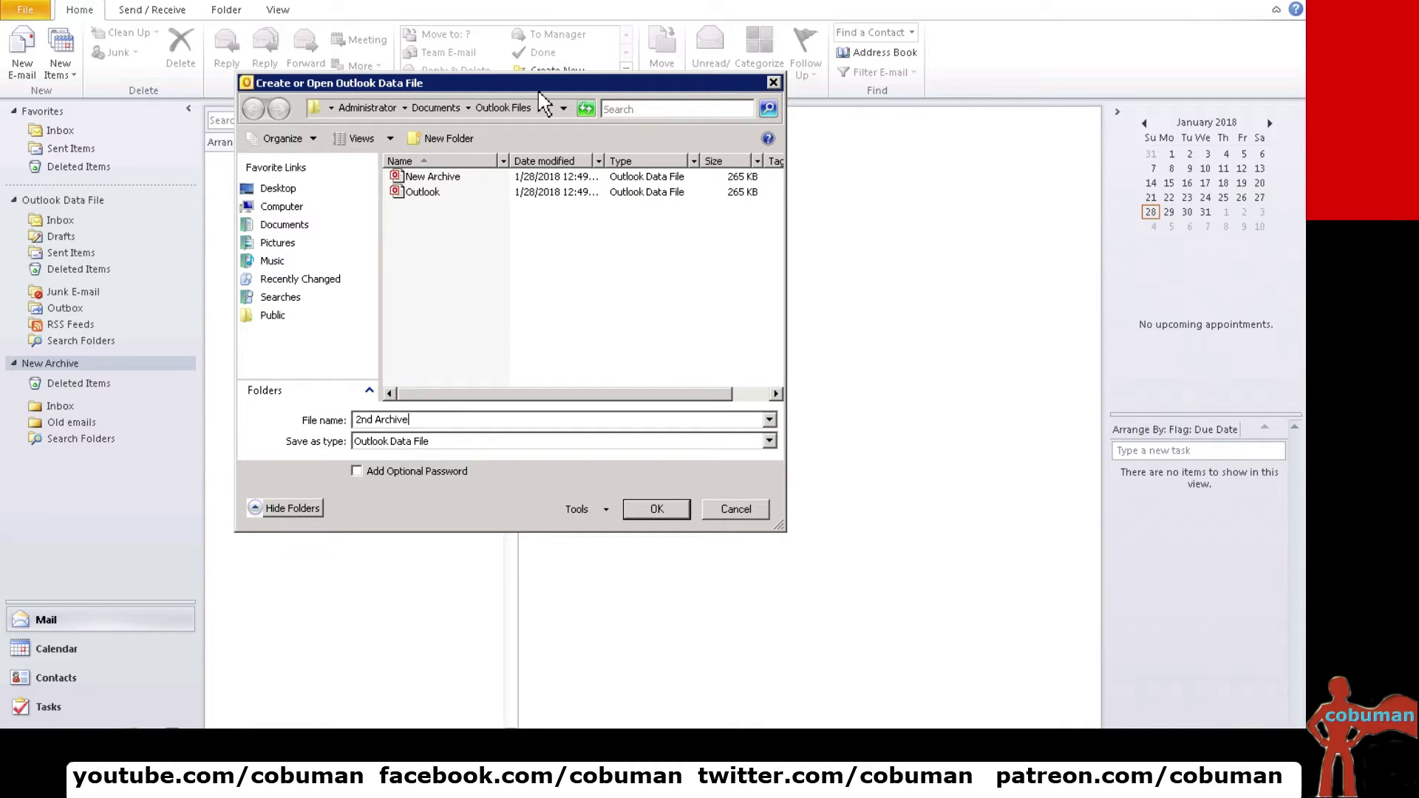
click(657, 510)
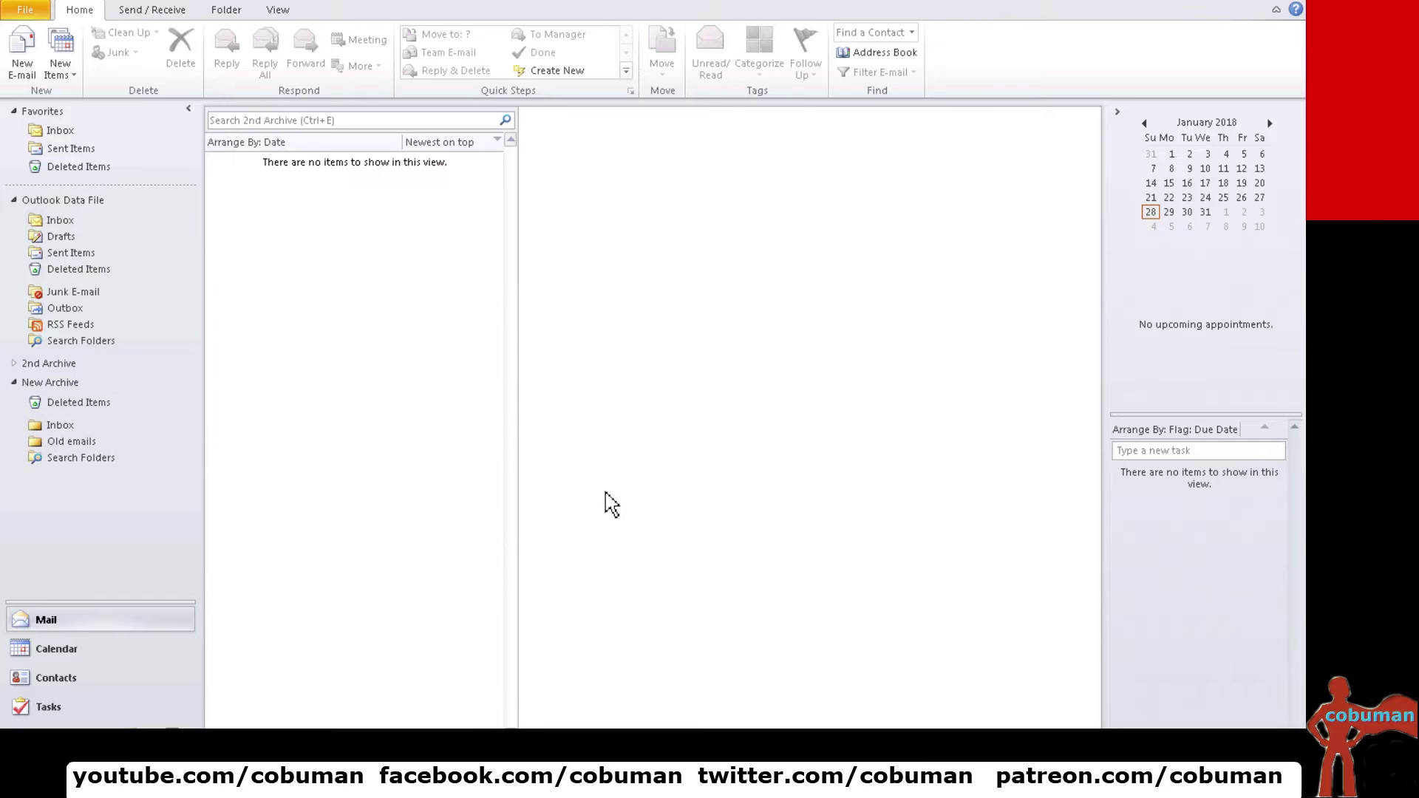
Expand 2nd Archive, view New Archive's folders, then open 2nd Archive
click(15, 363)
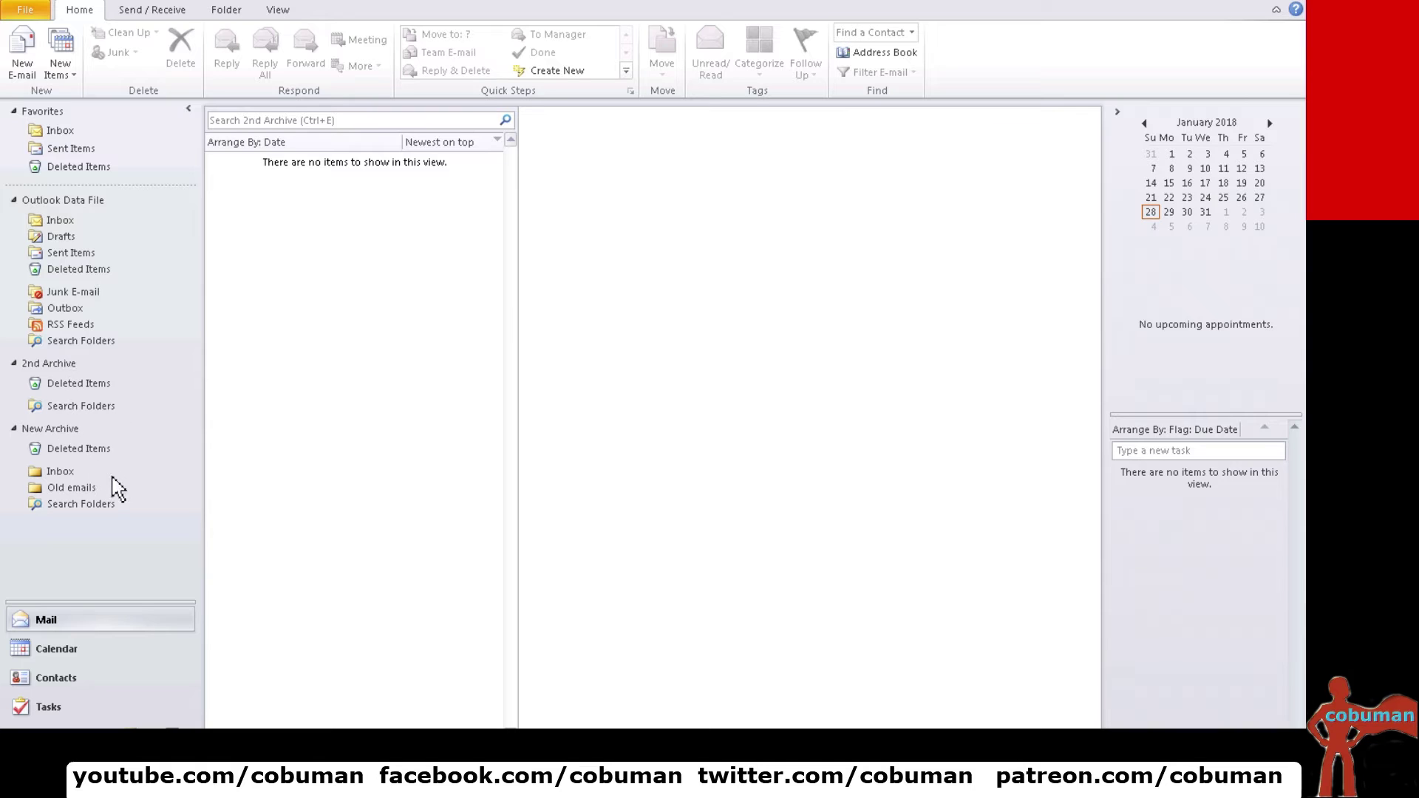
click(63, 428)
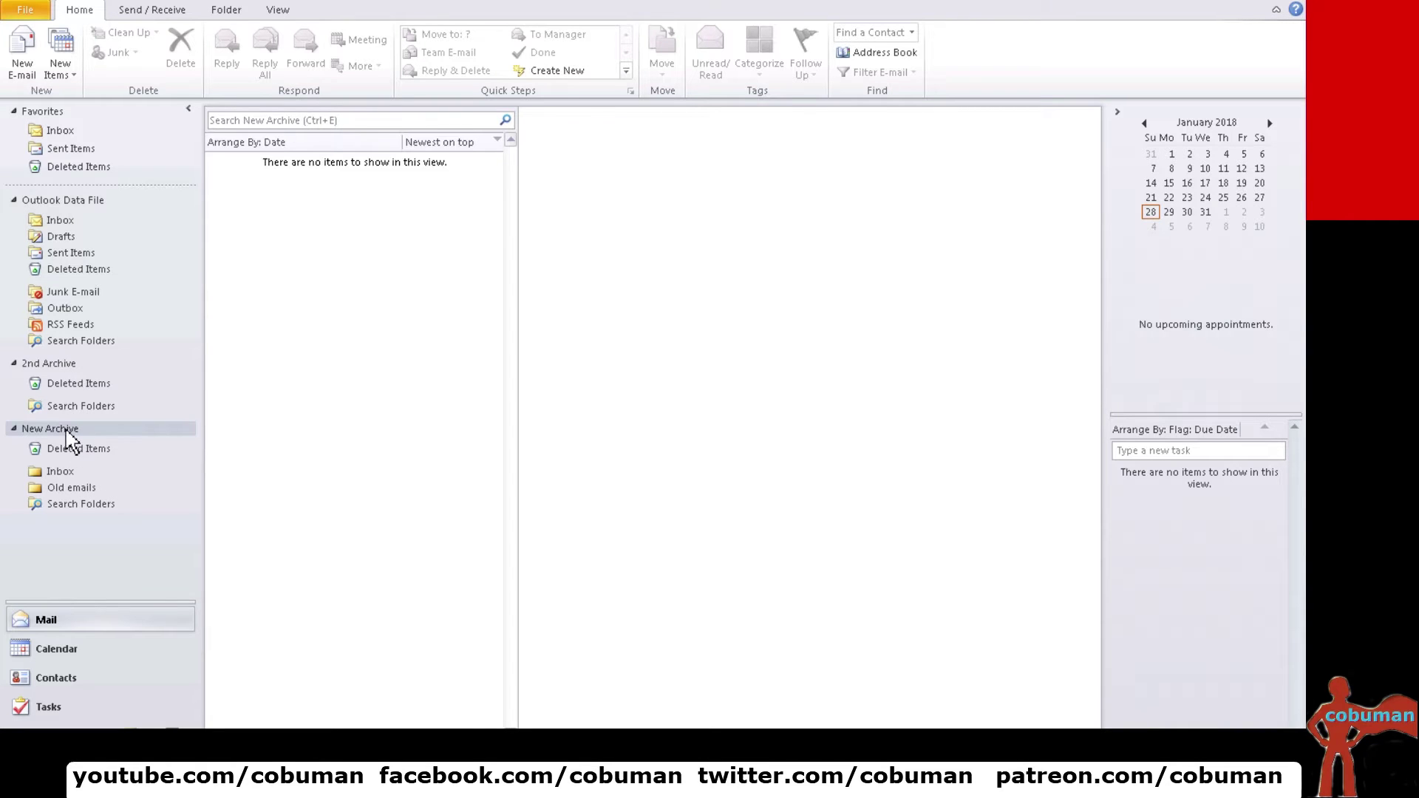
click(66, 363)
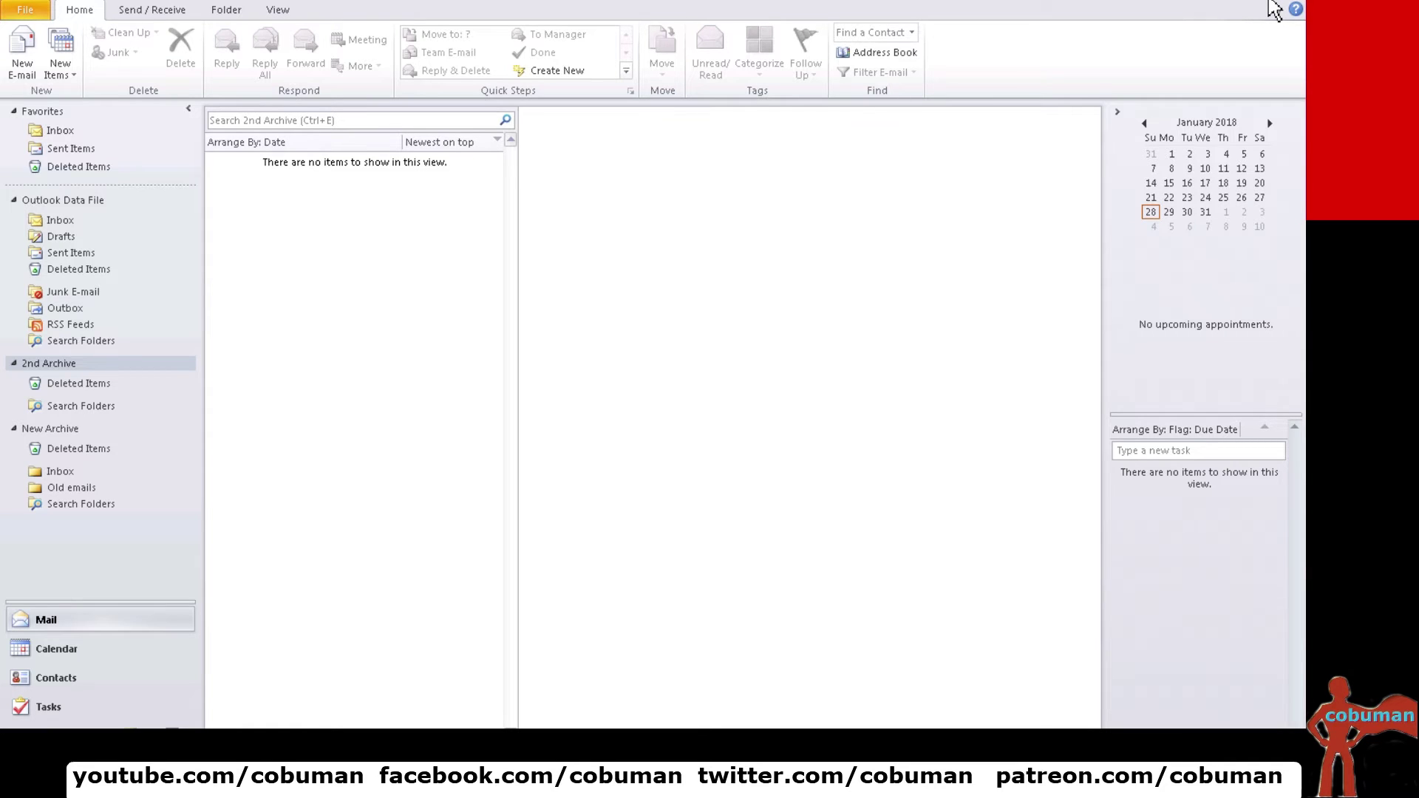
Close Outlook and browse from Computer to the C:\Users folder
click(1273, 6)
key(super)
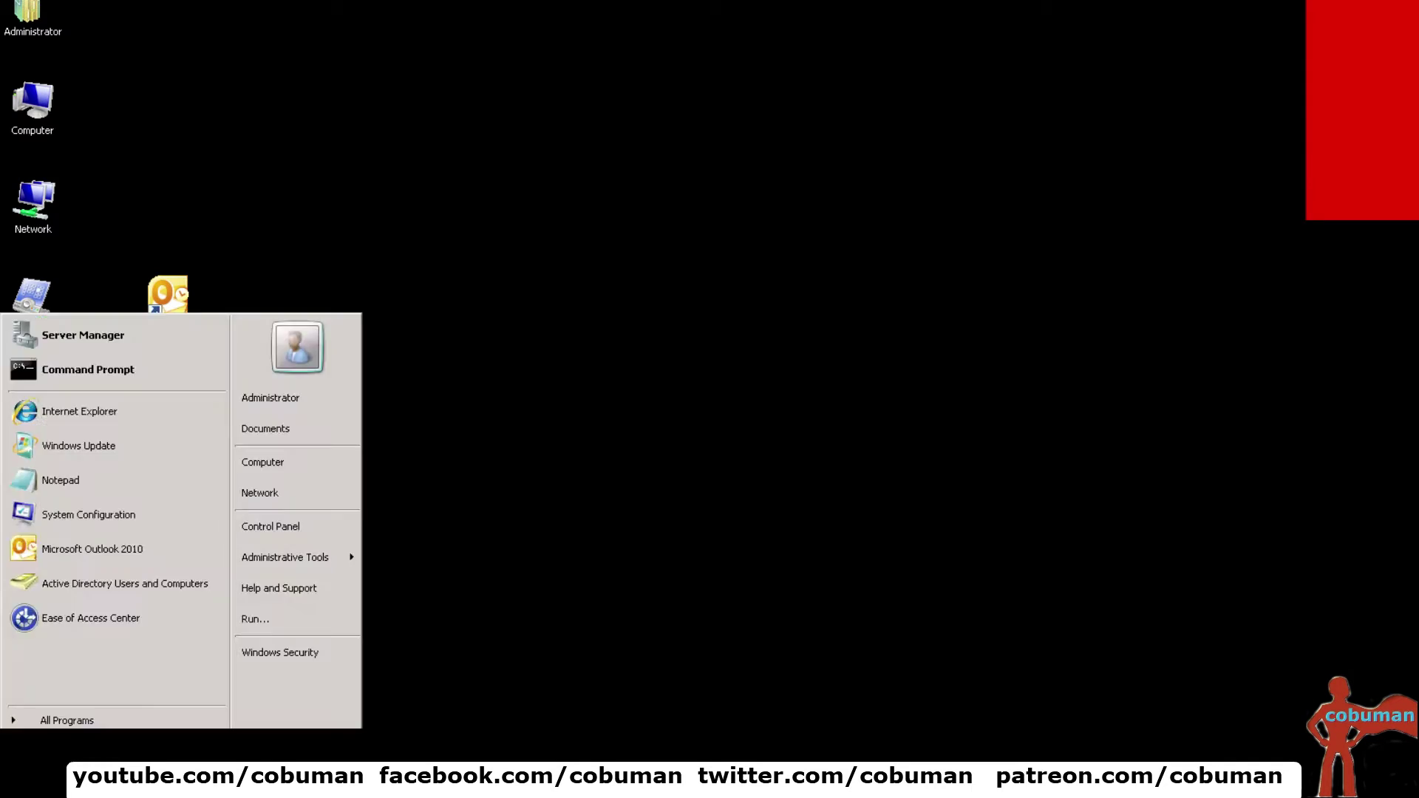
click(310, 465)
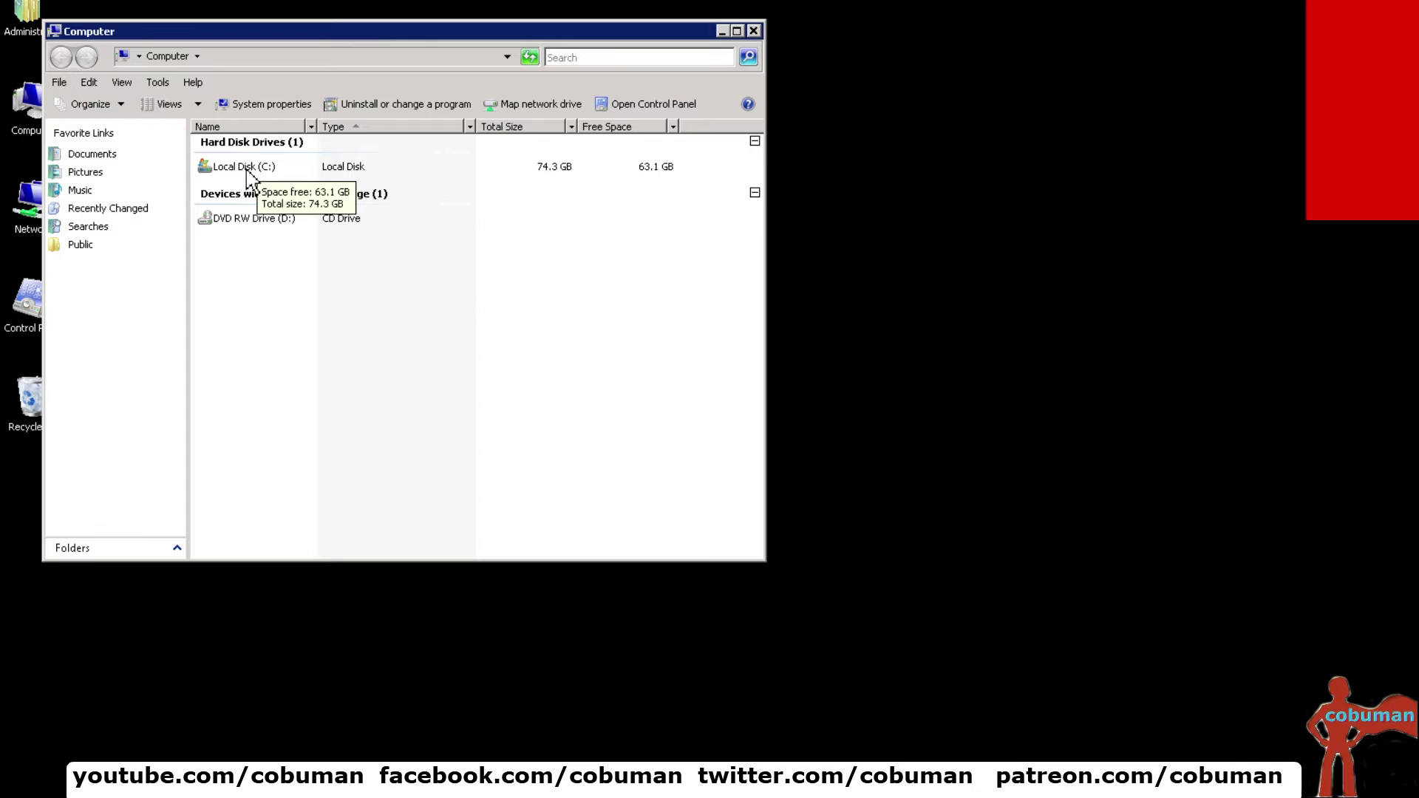
double_click(248, 176)
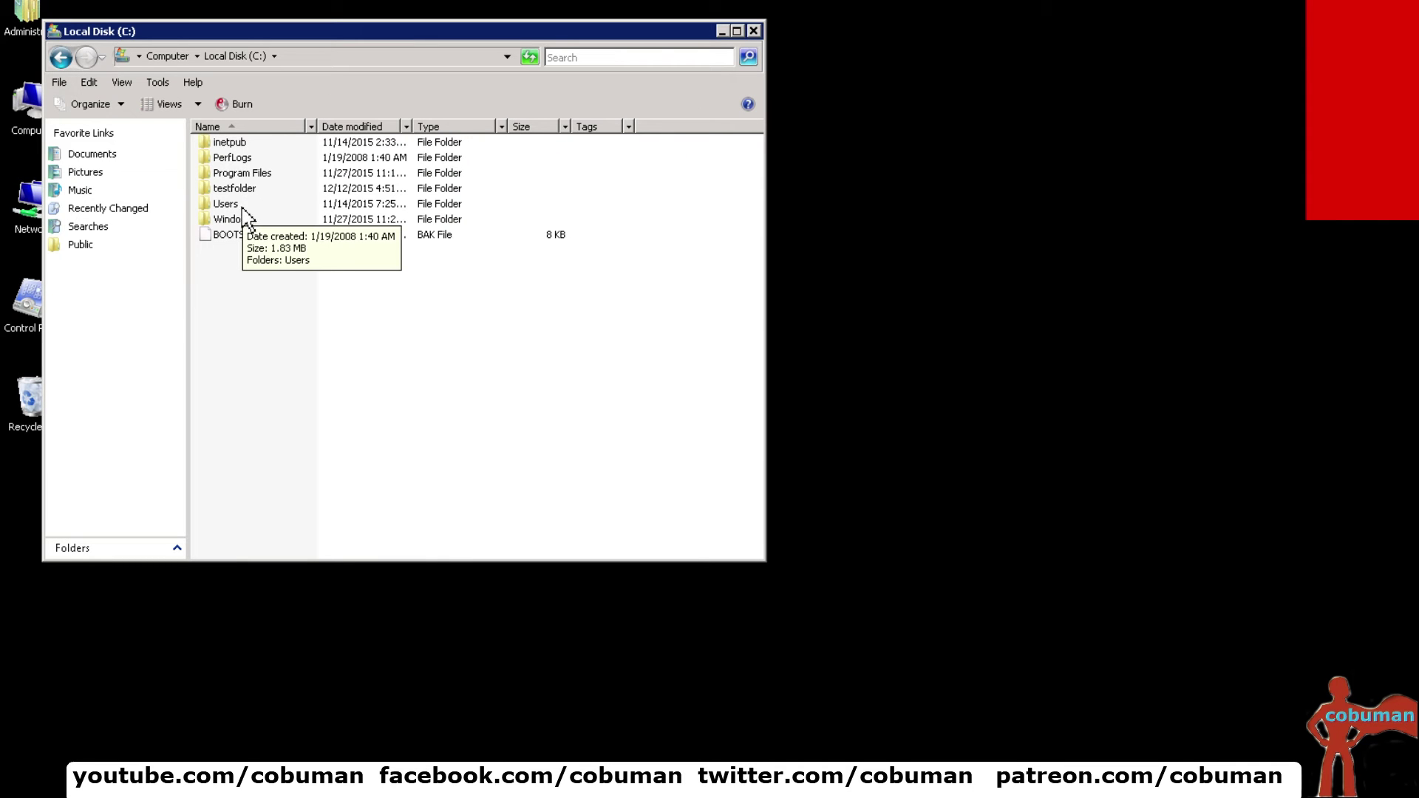
double_click(236, 209)
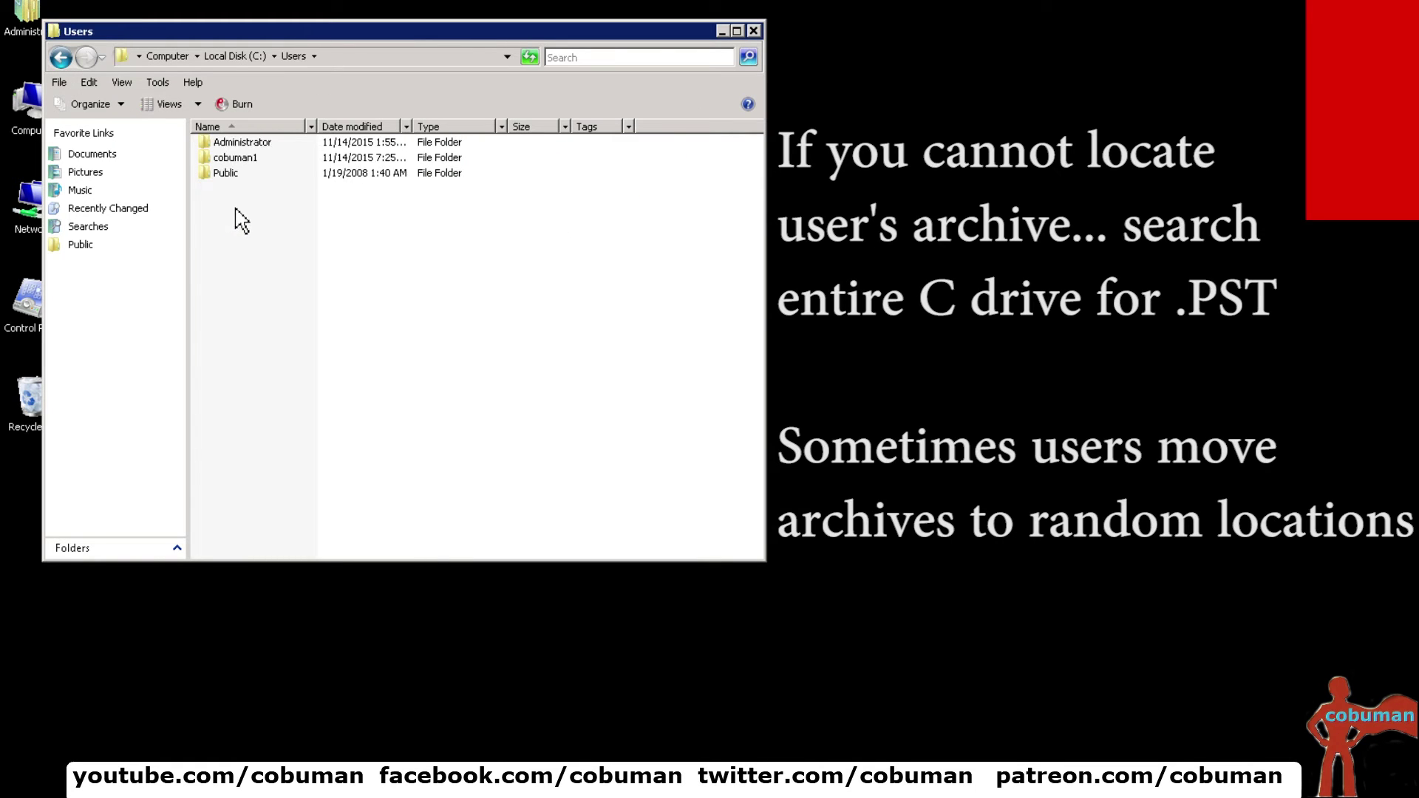
Open the Administrator profile folder and examine its path in the address bar
click(262, 144)
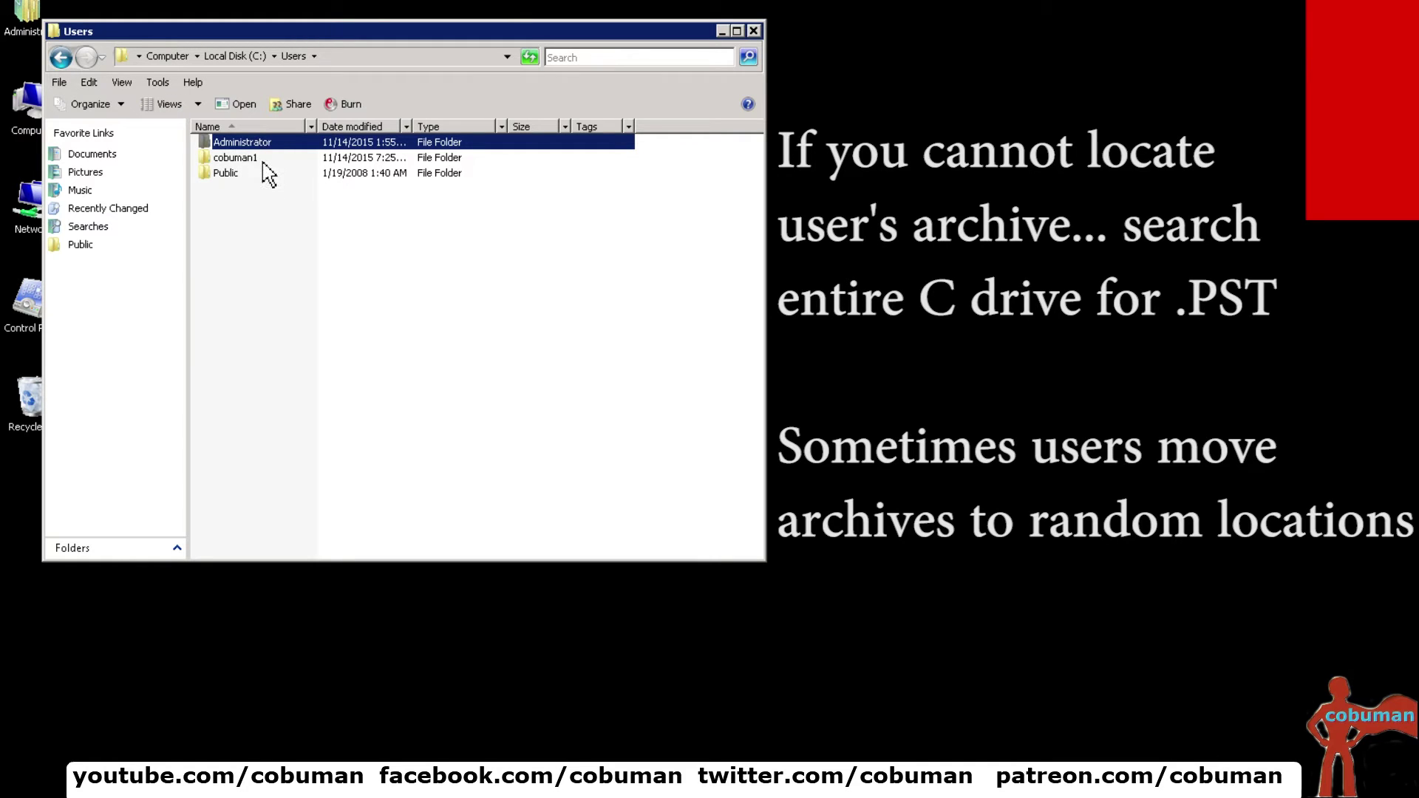
click(258, 163)
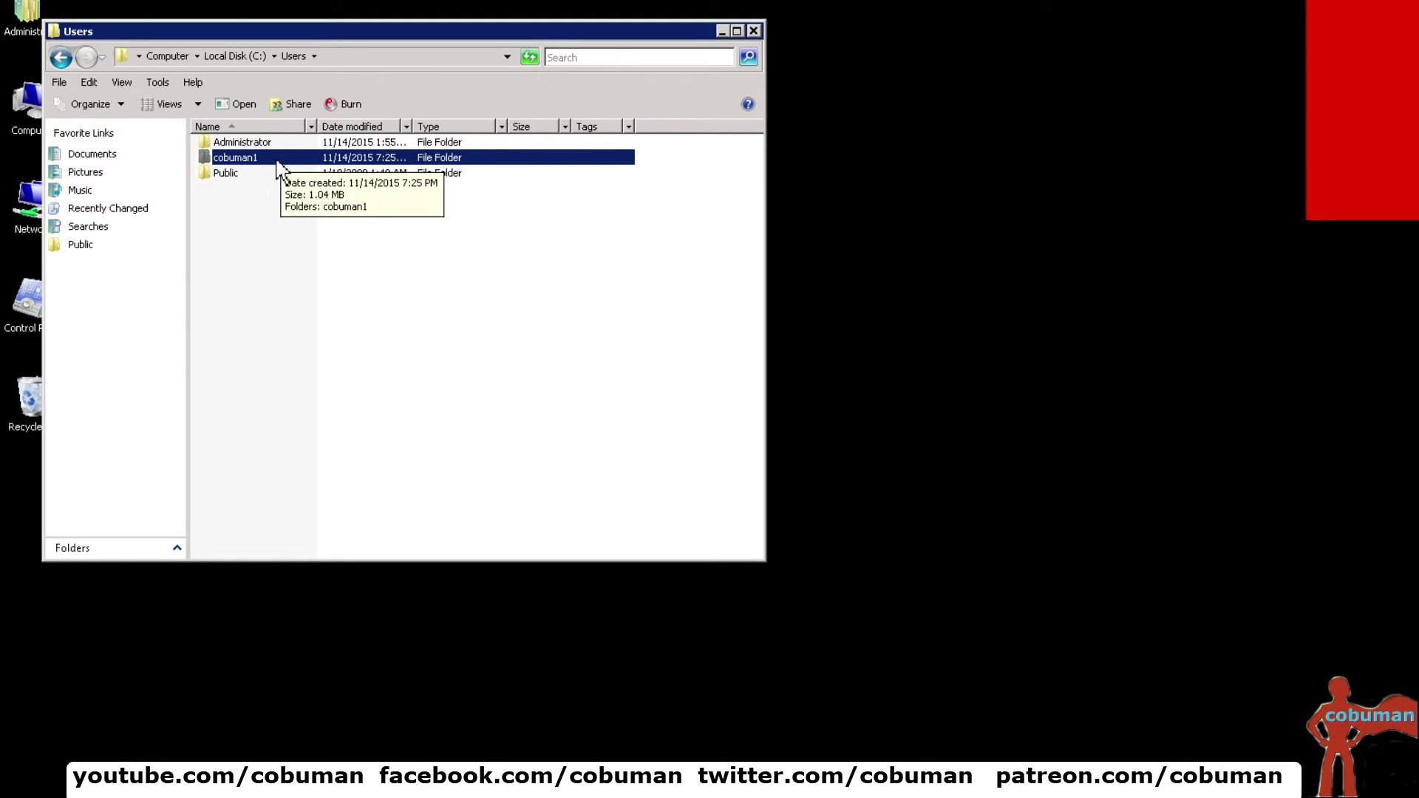
click(264, 148)
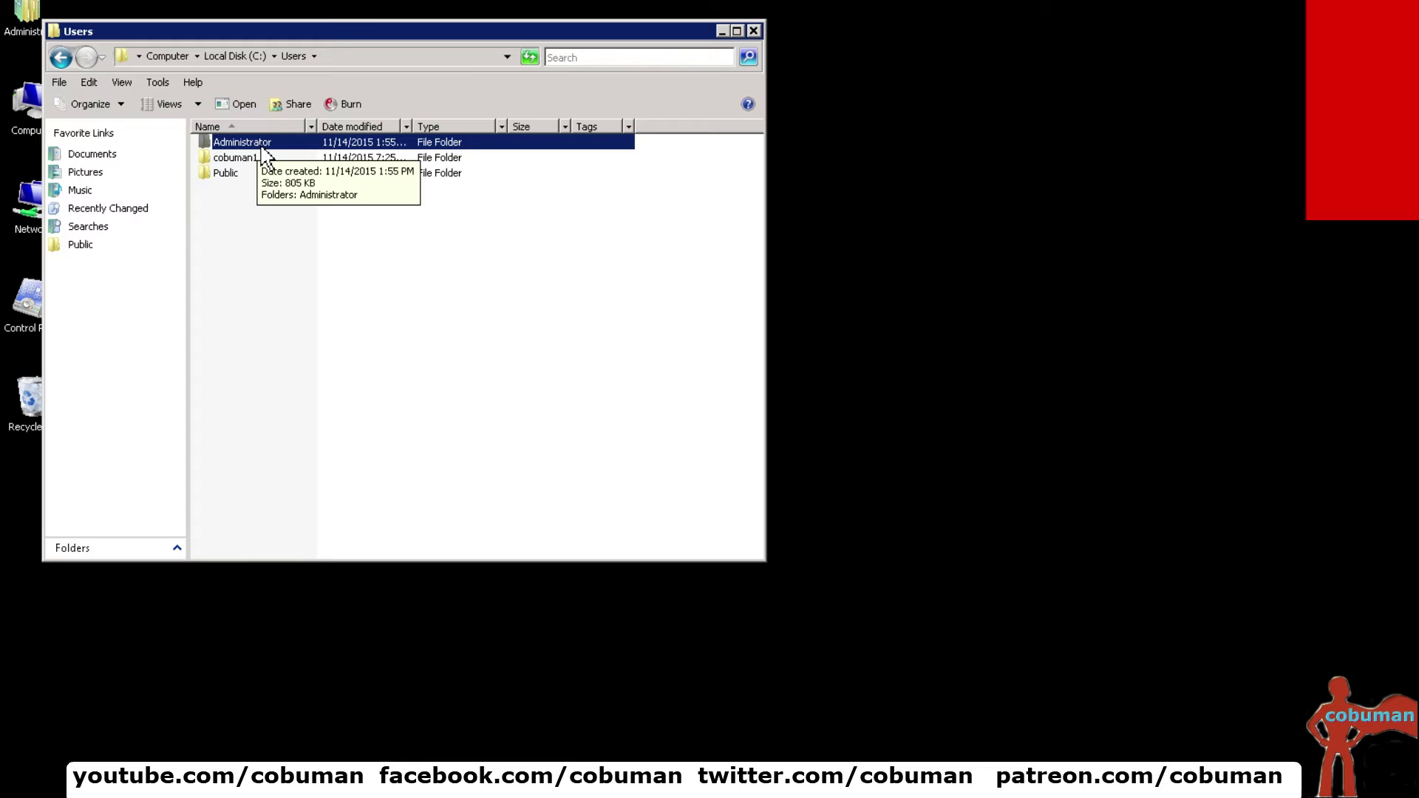
double_click(265, 148)
click(540, 133)
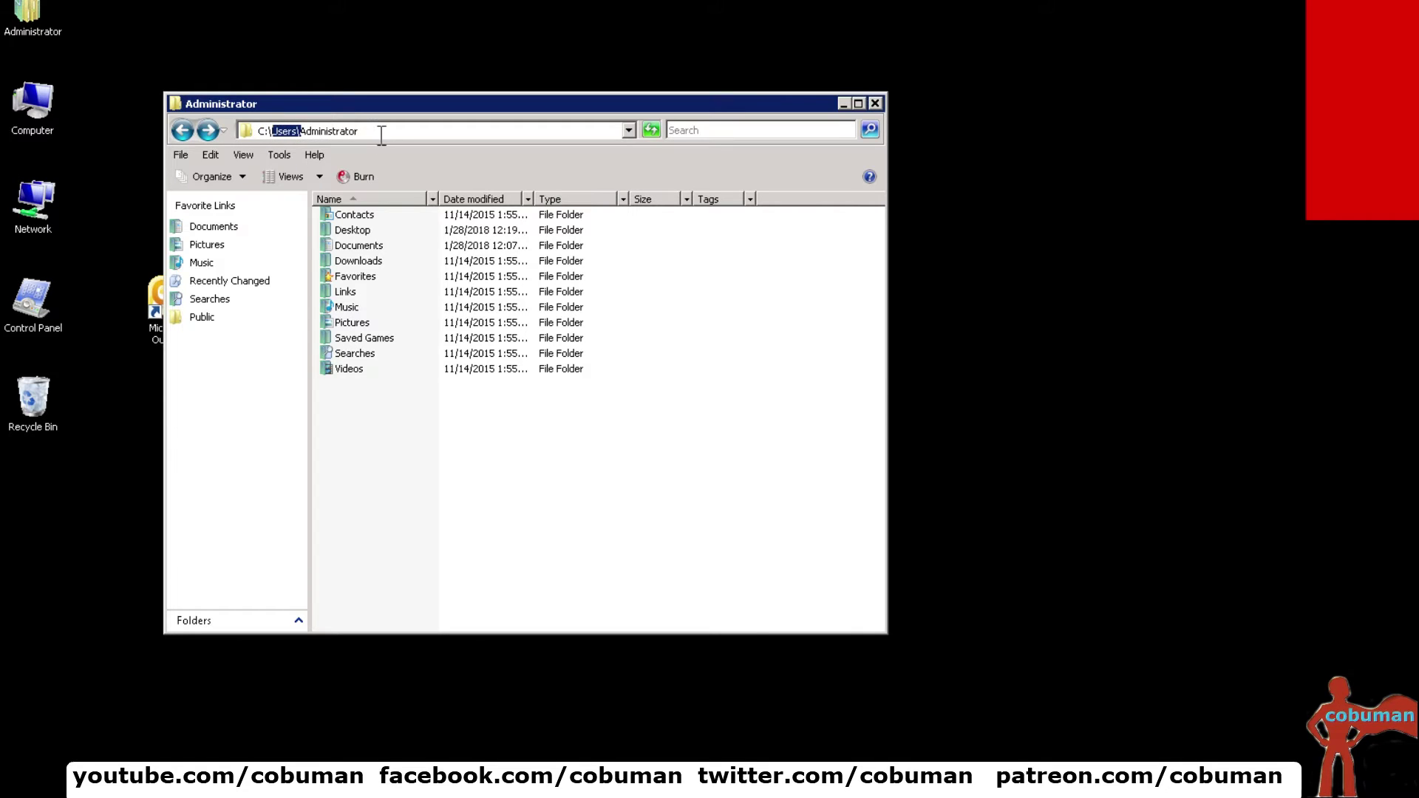
drag(381, 136, 318, 133)
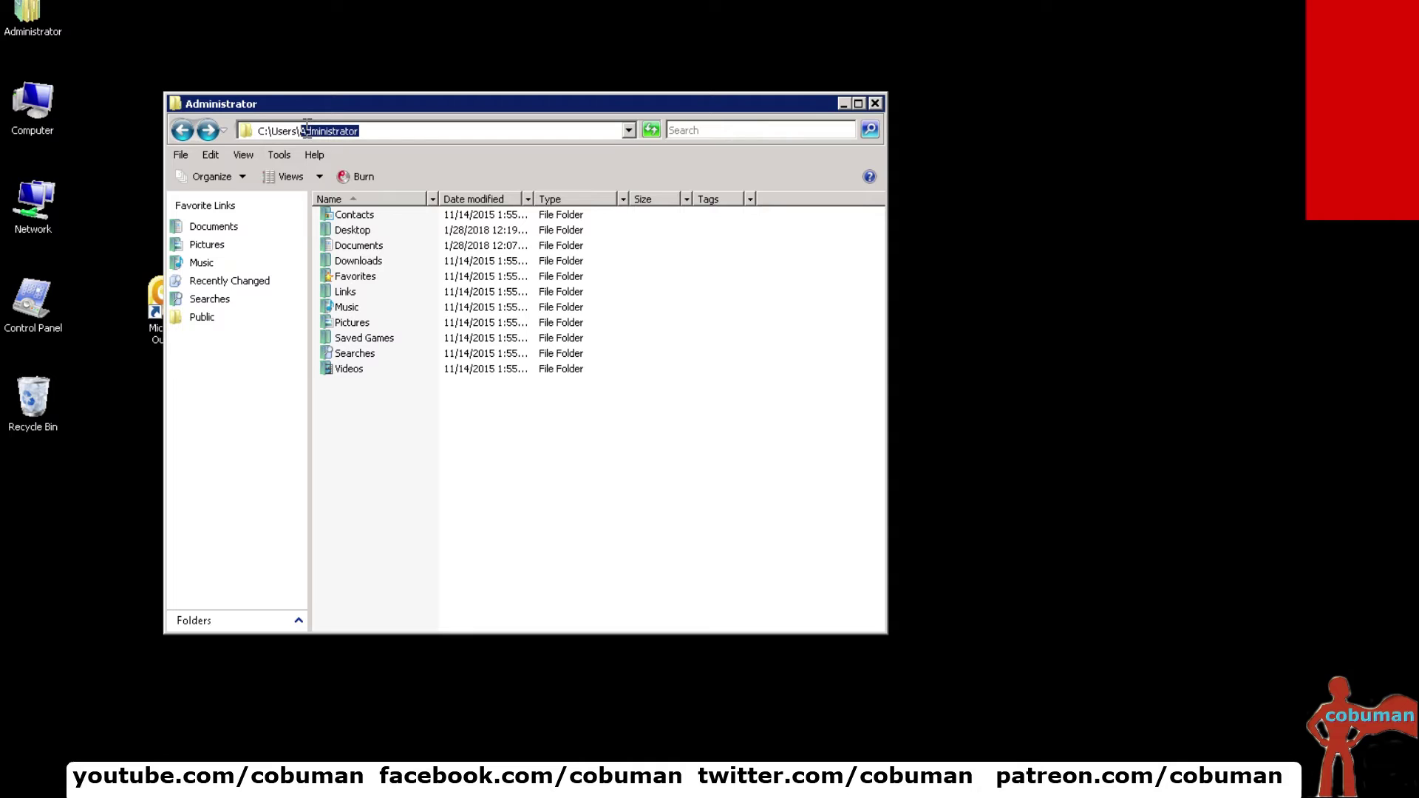
click(394, 133)
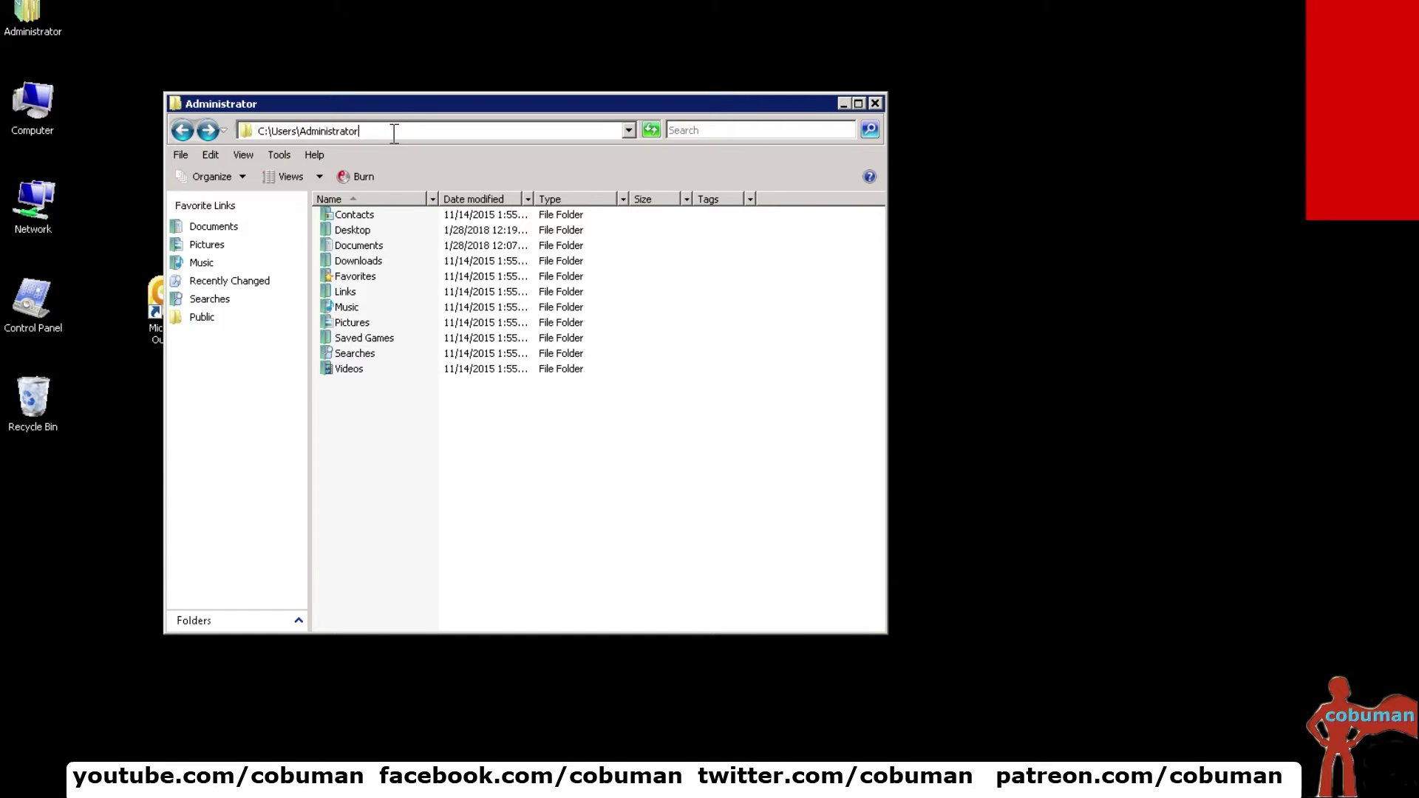
Open Documents\Outlook Files, review its path, and select the New Archive data file
click(364, 250)
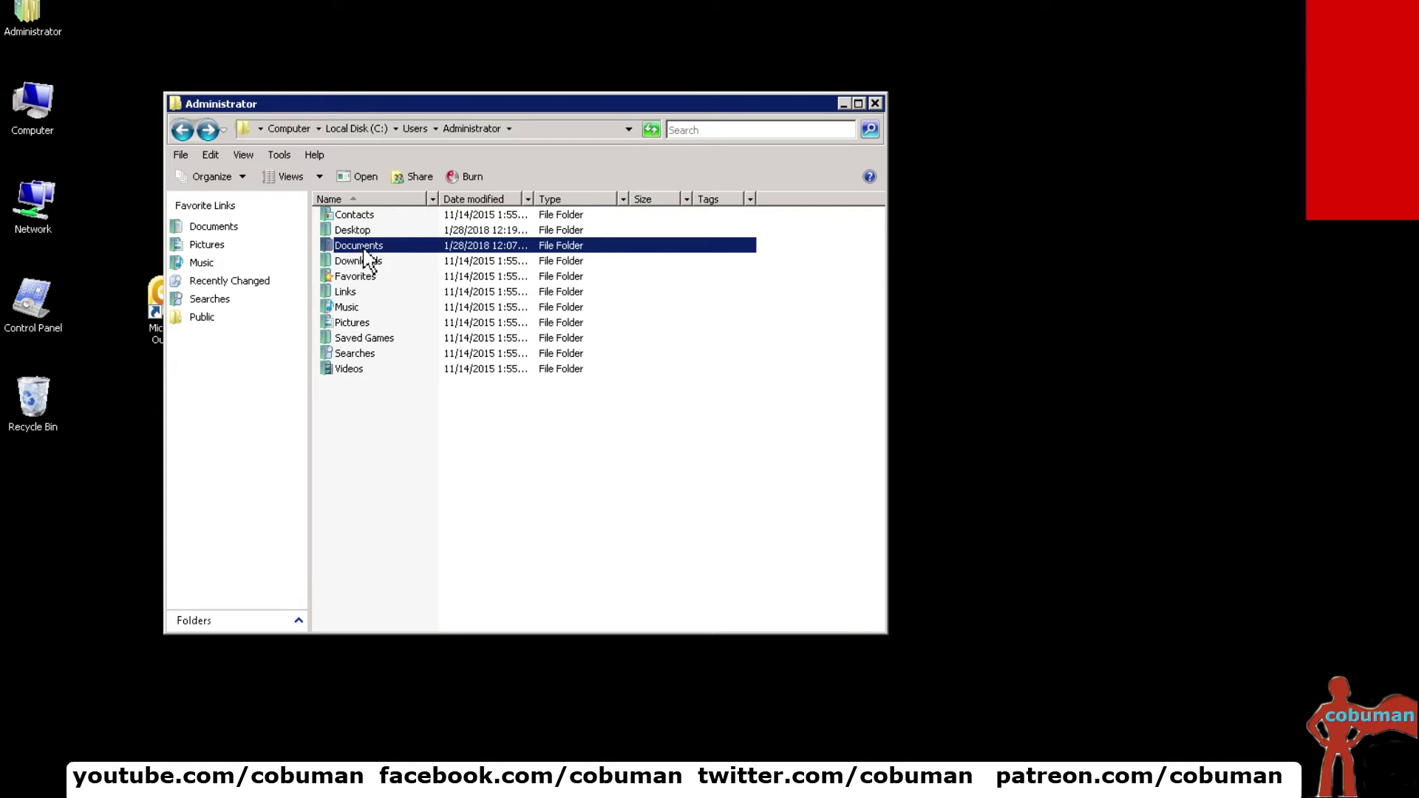
double_click(363, 250)
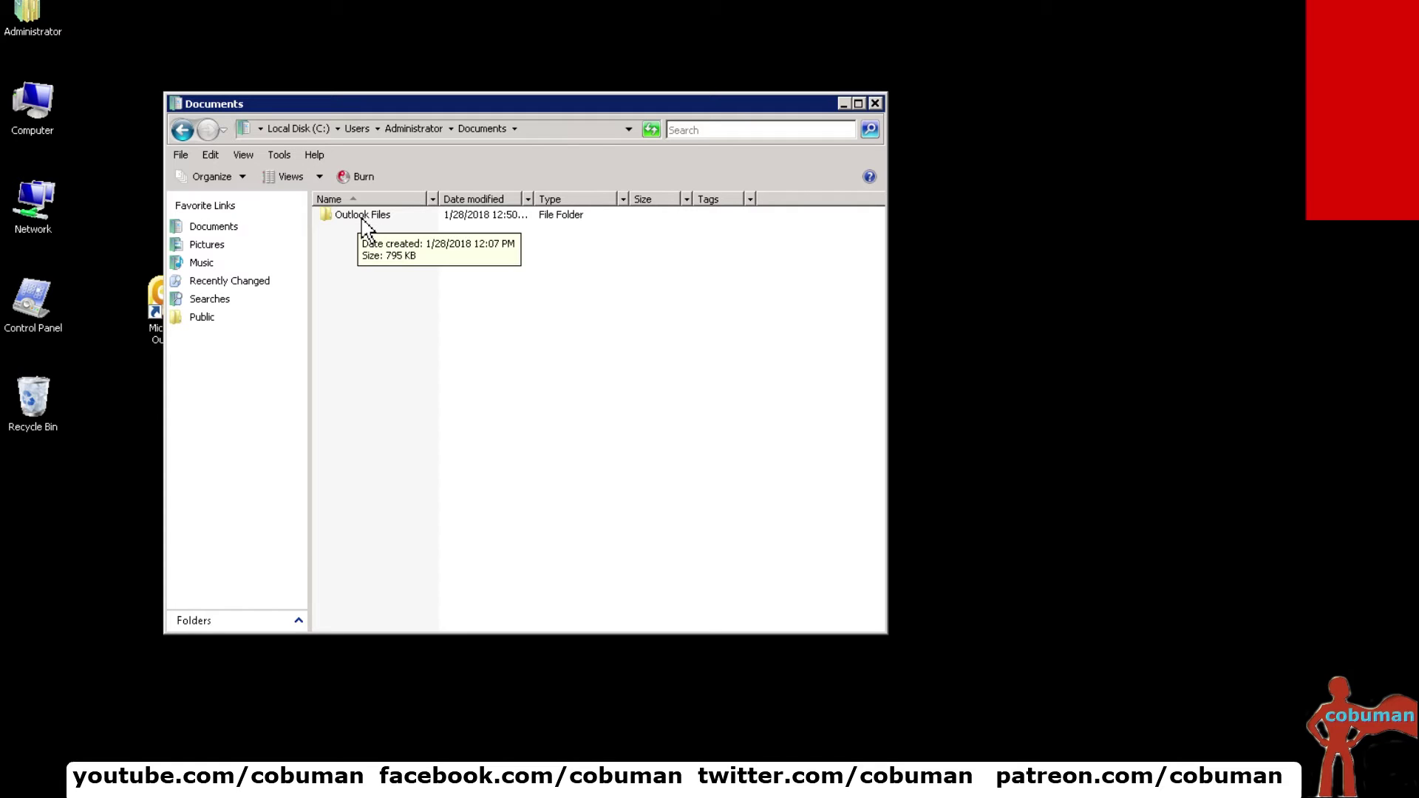
double_click(363, 220)
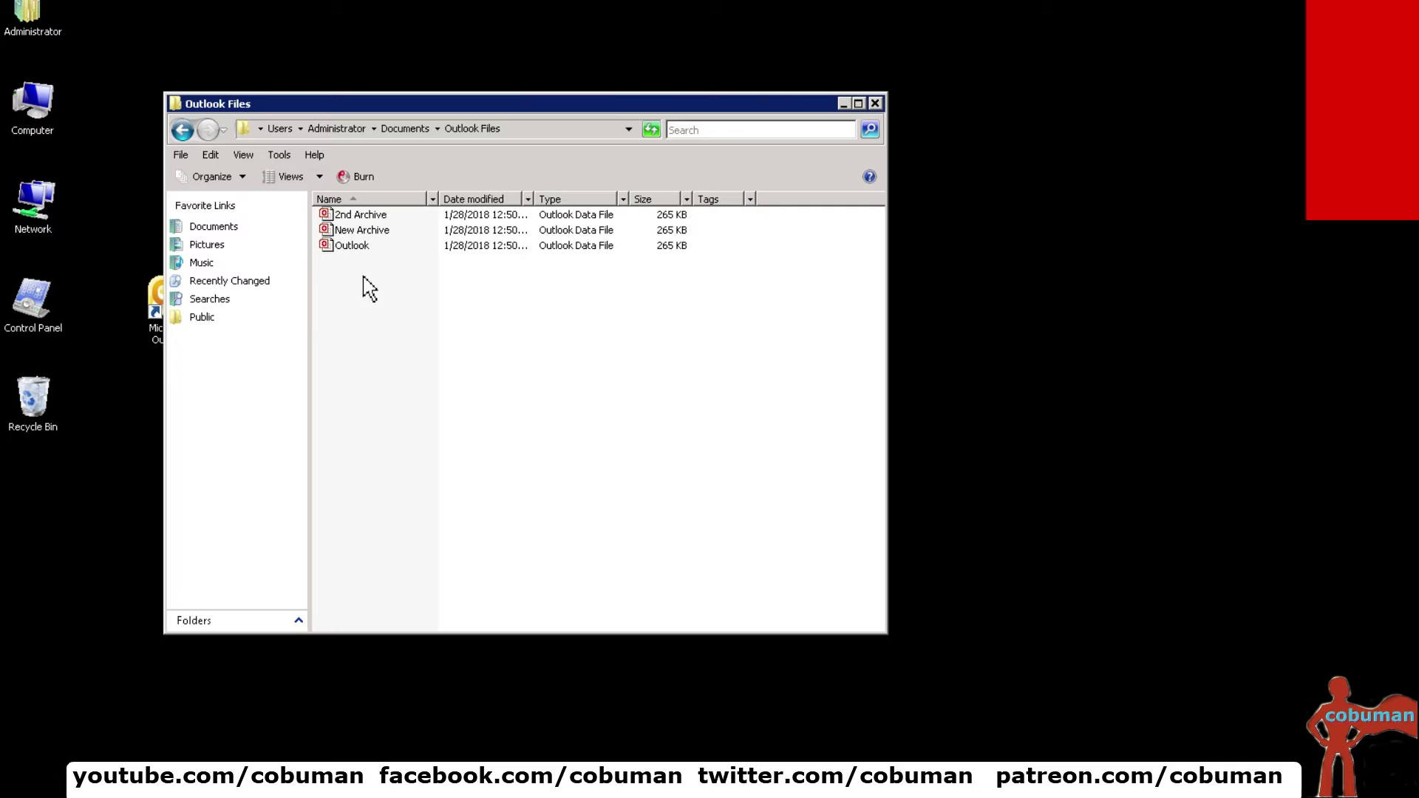
click(553, 139)
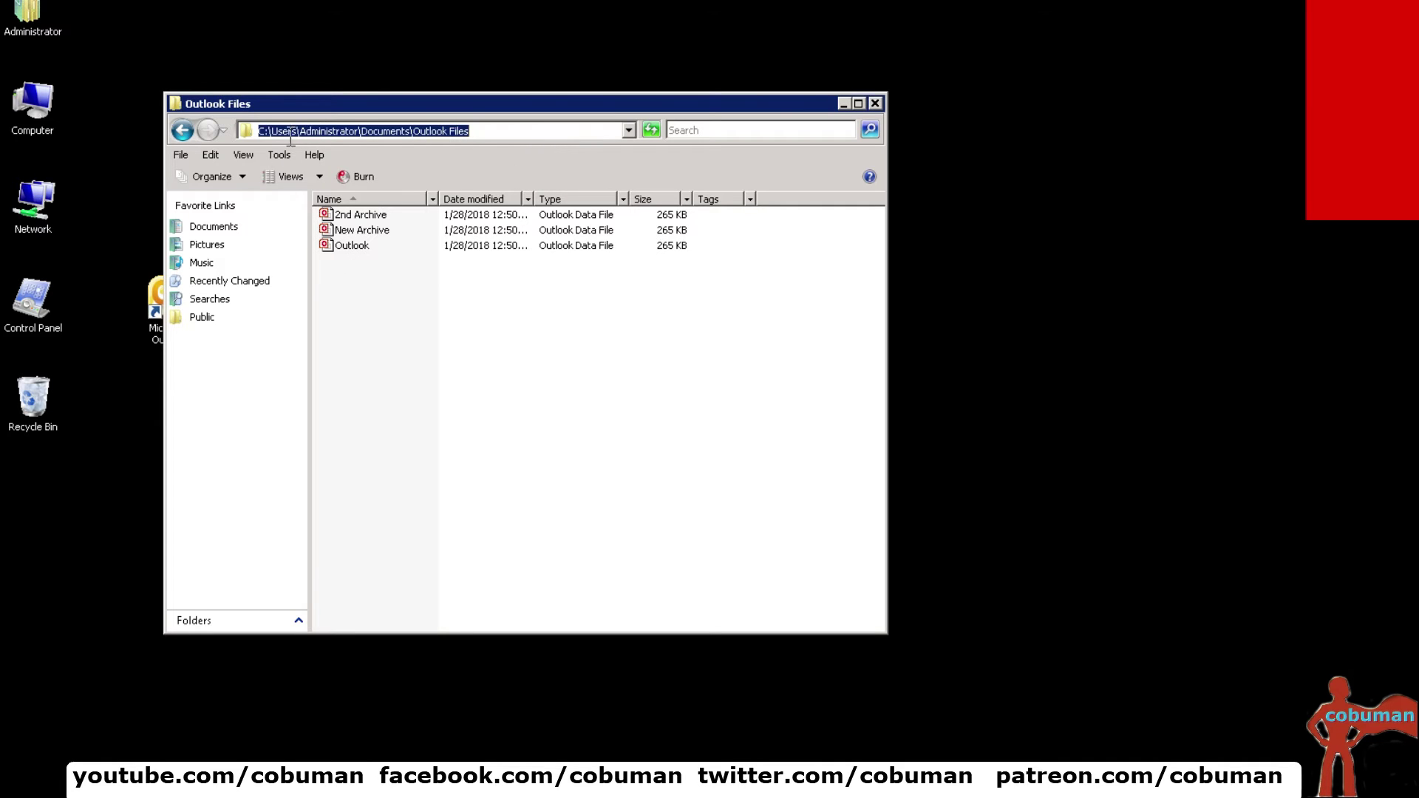
click(268, 131)
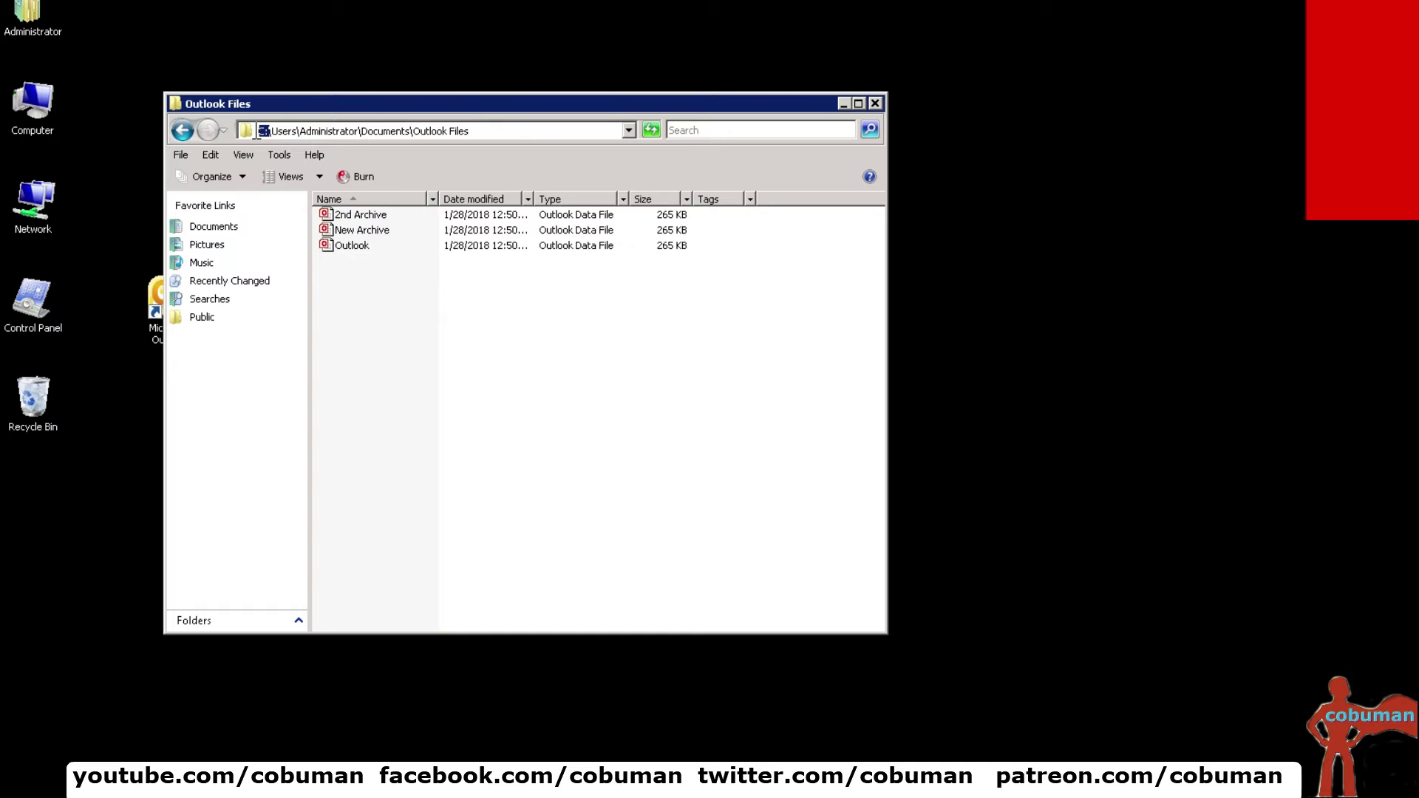
drag(256, 132, 297, 134)
click(310, 132)
drag(364, 132, 423, 133)
click(470, 133)
click(352, 230)
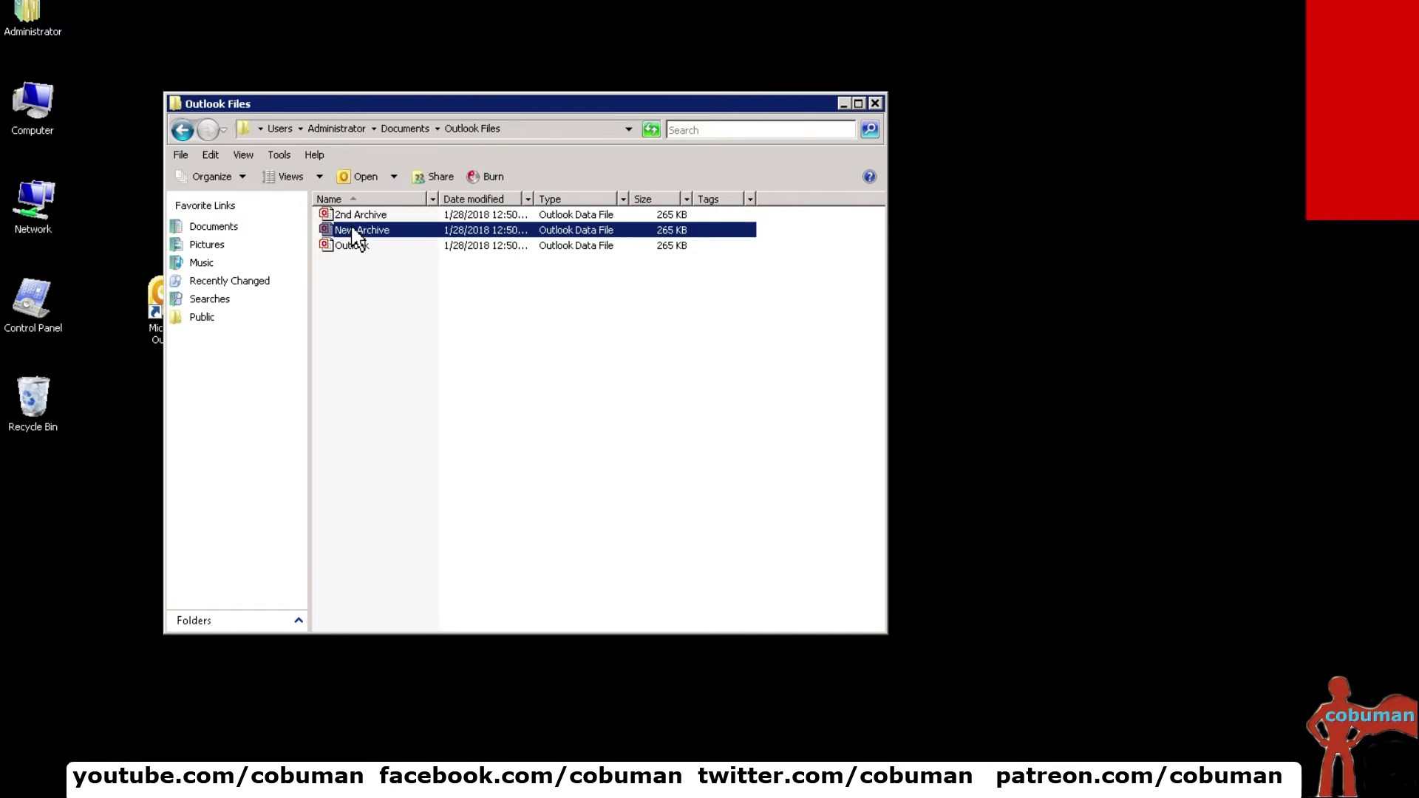
right_click(348, 225)
click(444, 490)
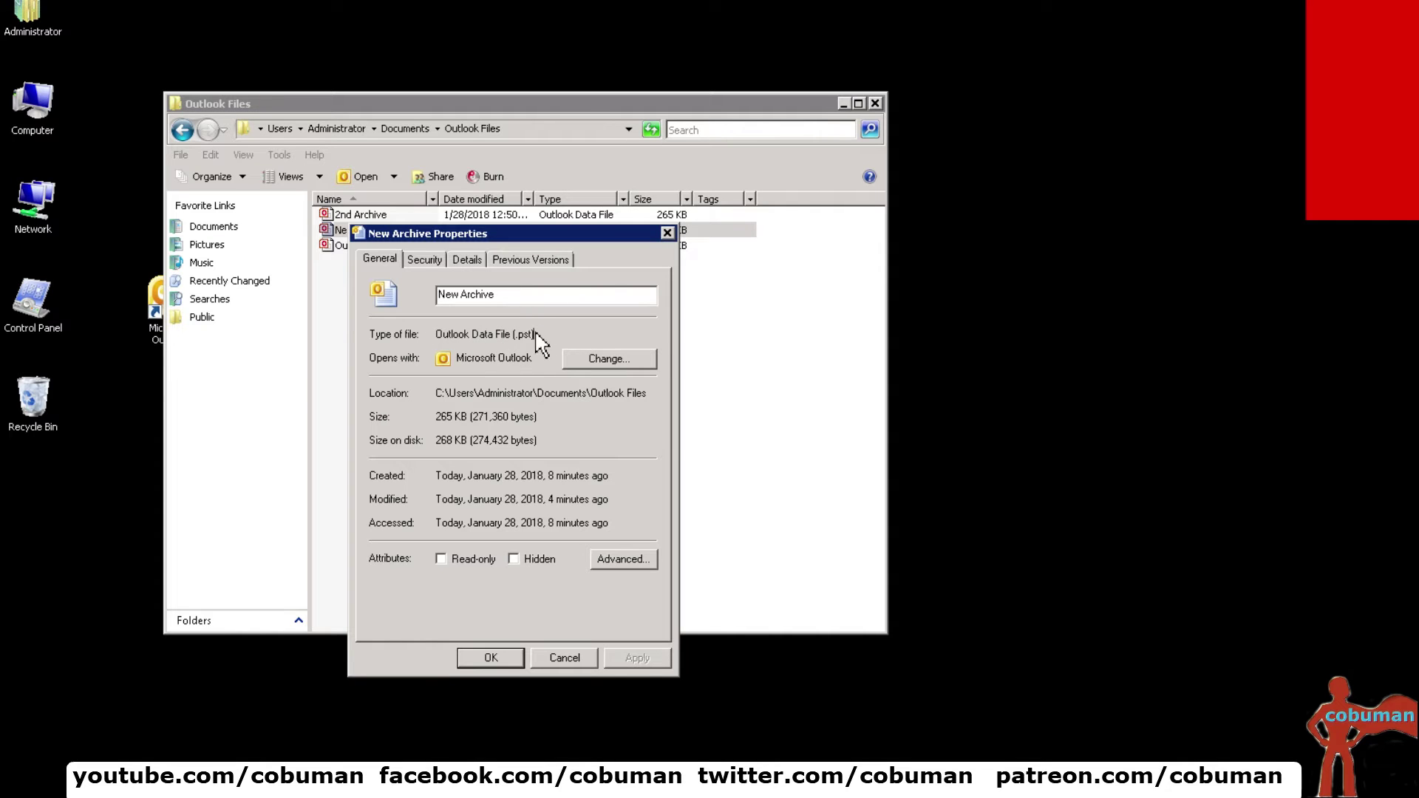
click(667, 233)
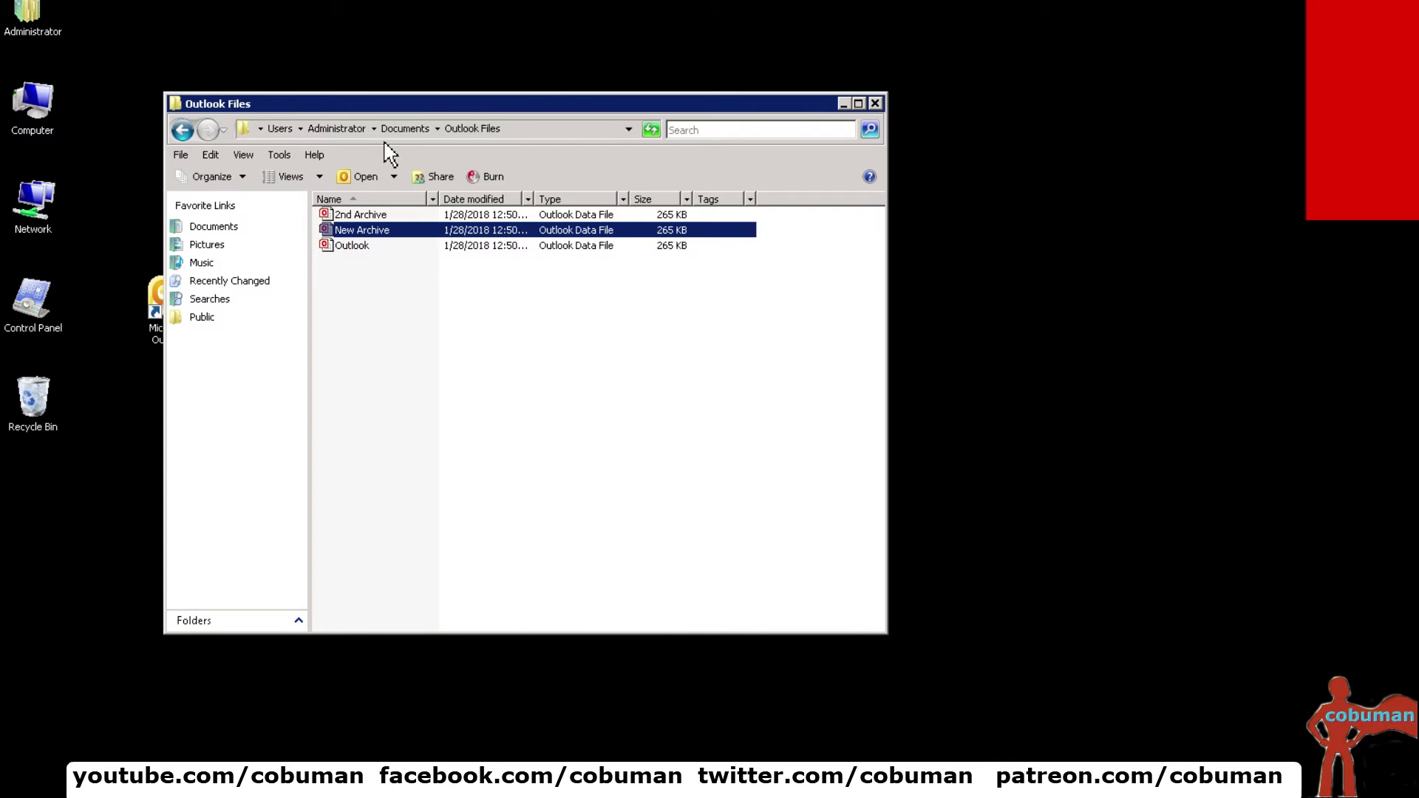
Open the Administrator's AppData folder by appending \appdata to the address path
click(336, 128)
click(375, 481)
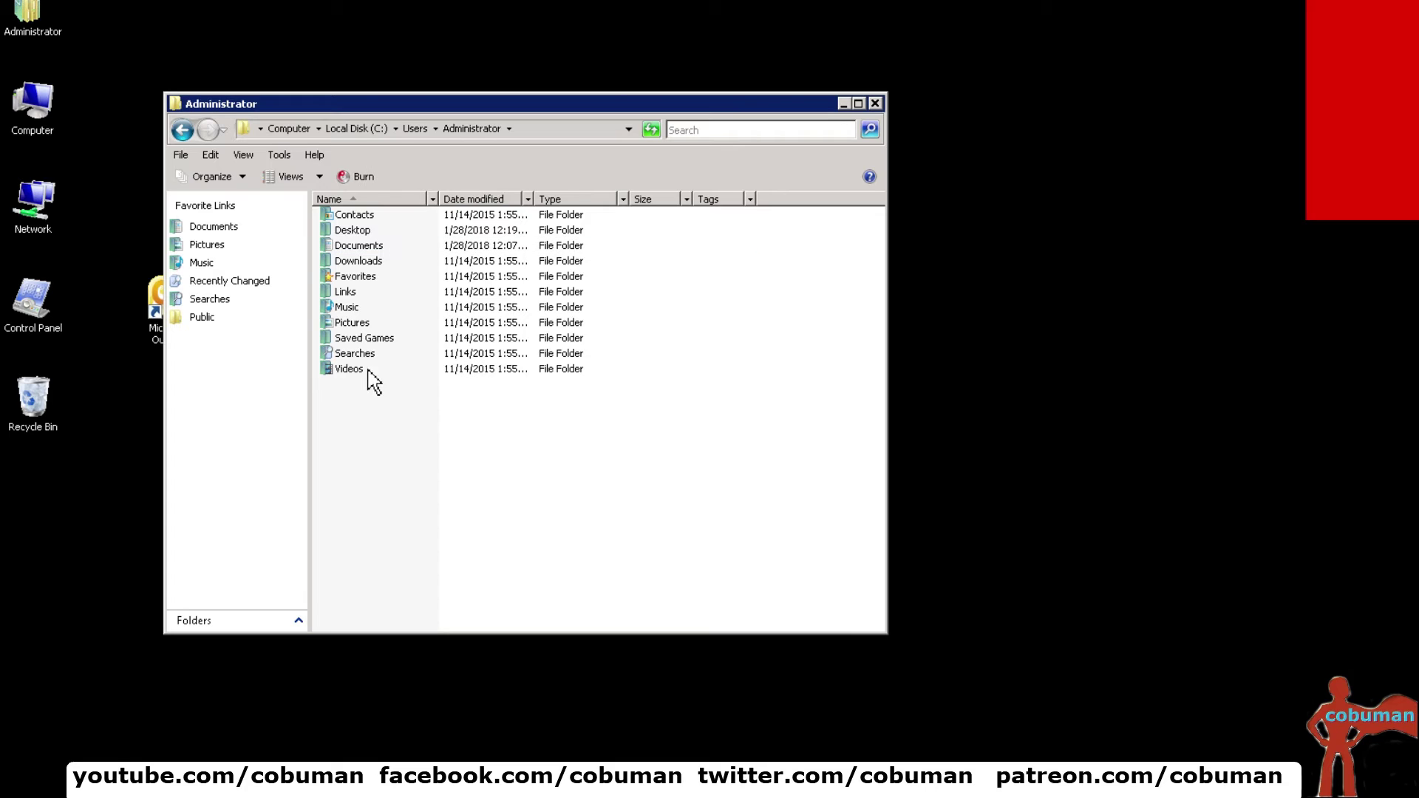
click(537, 130)
click(527, 131)
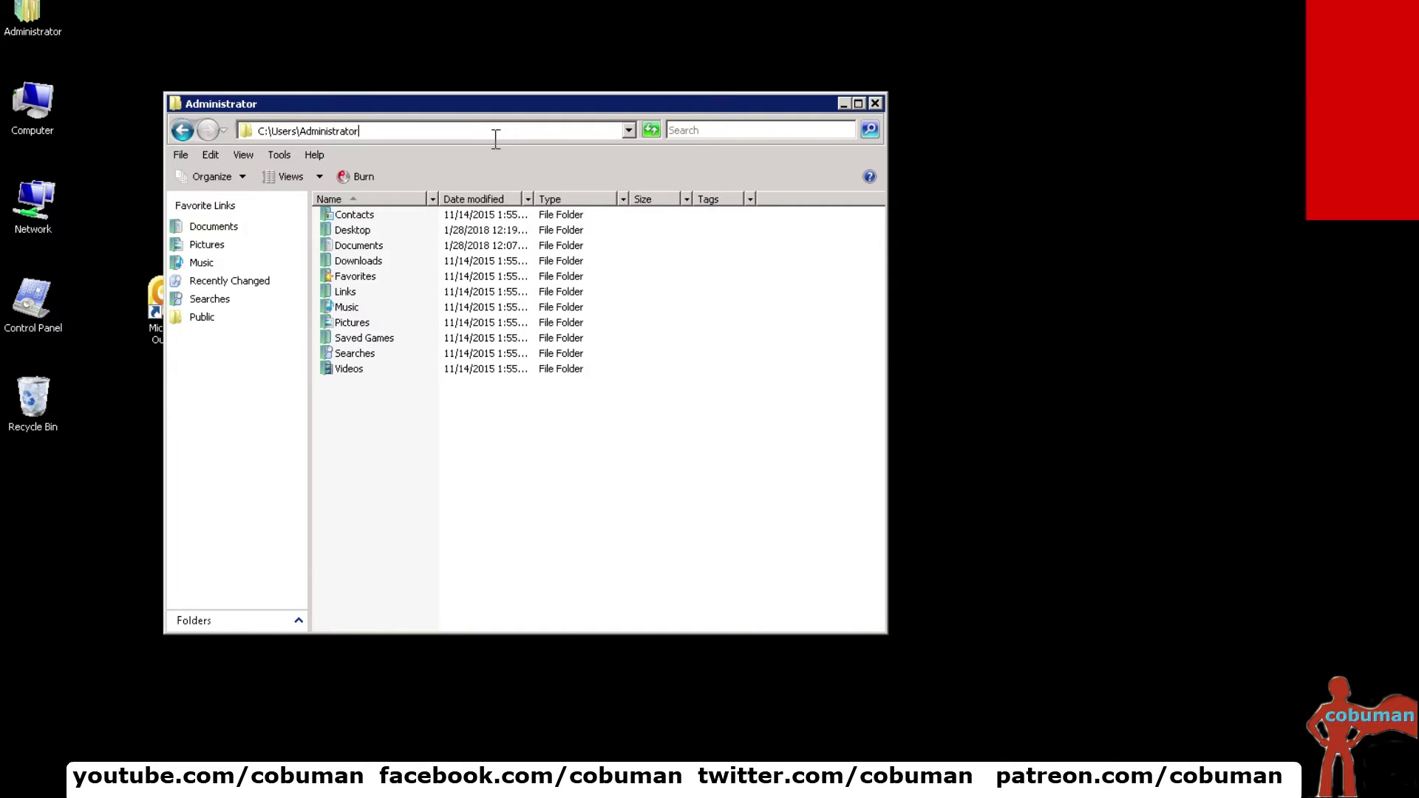
text(\a)
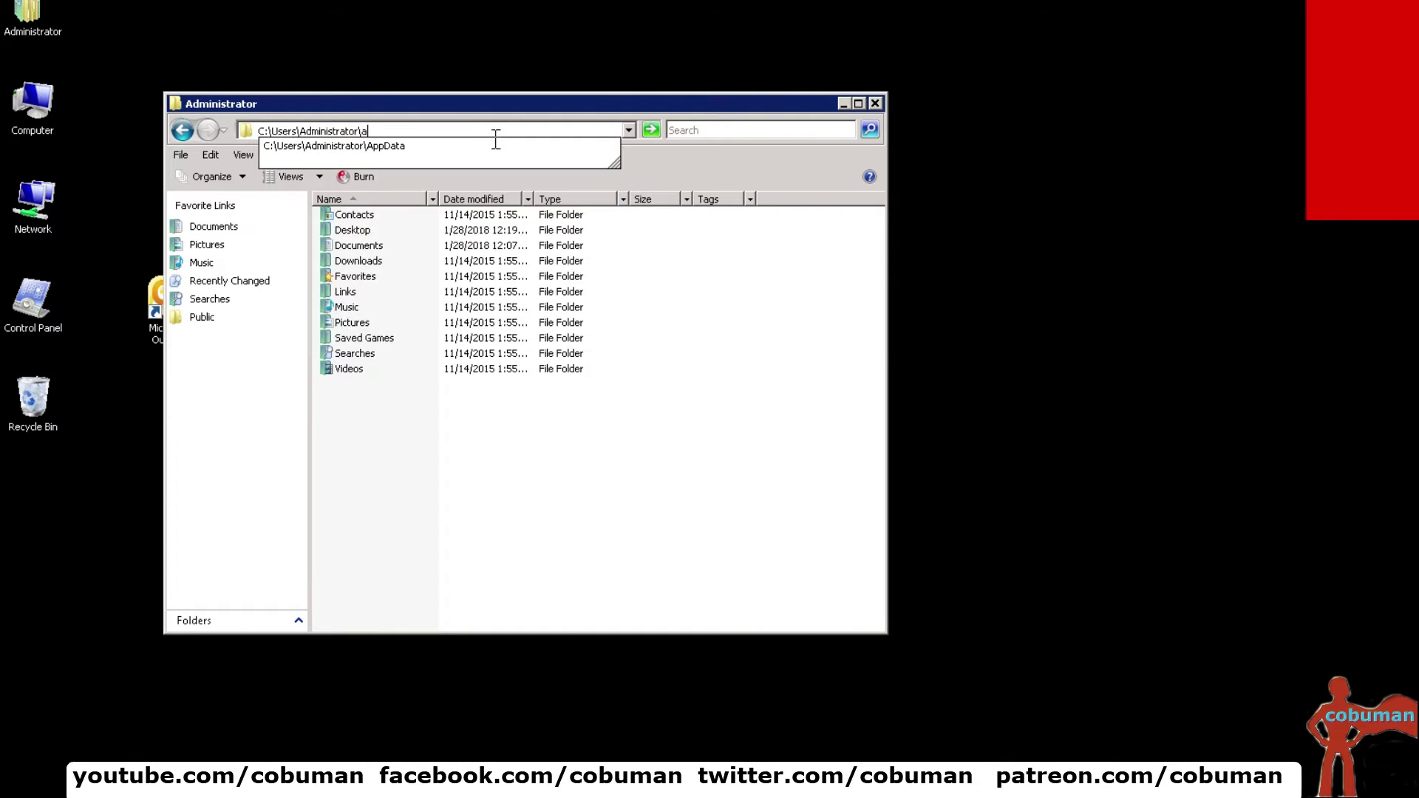
text(ppdata)
key(Return)
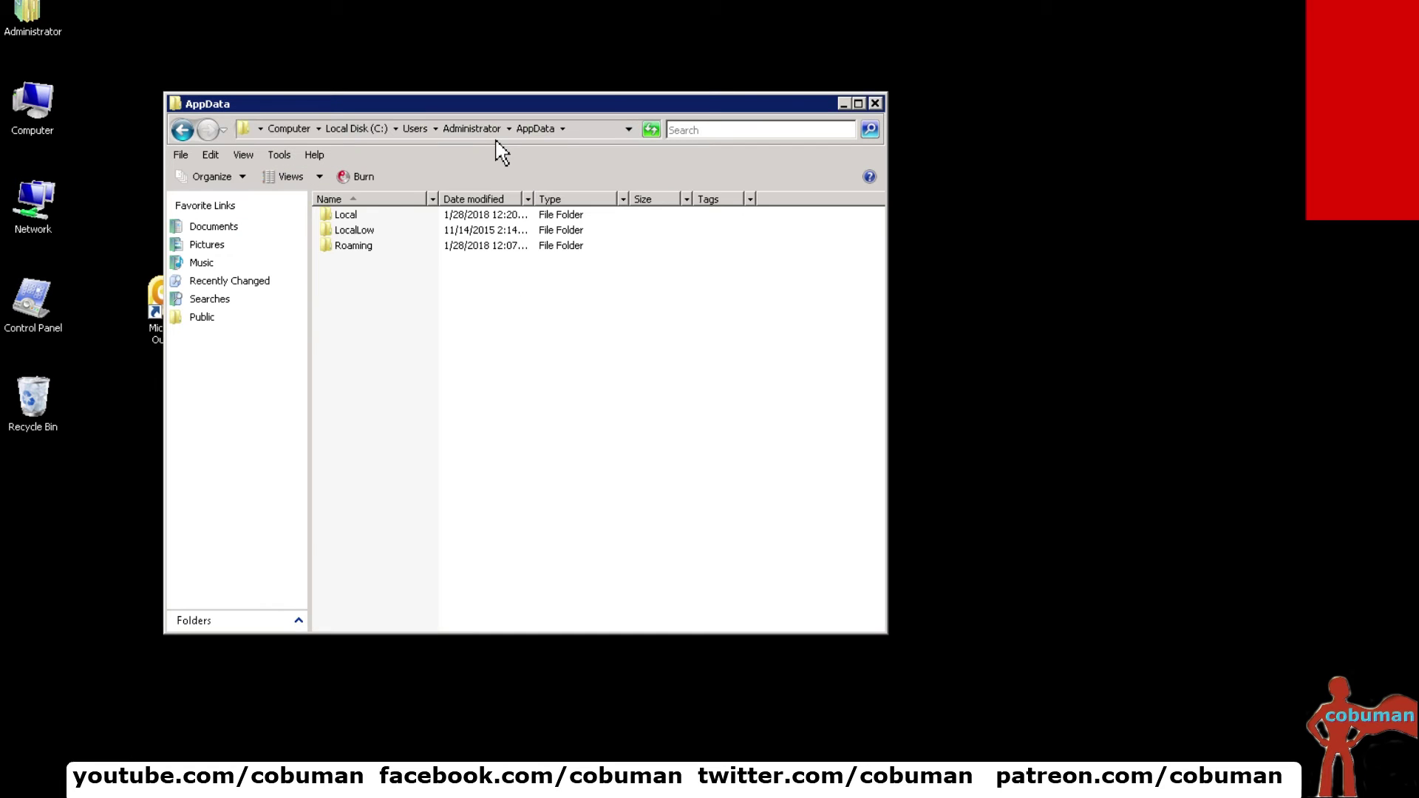
Examine the AppData path in the address bar, highlighting the Administrator part
click(597, 130)
click(473, 136)
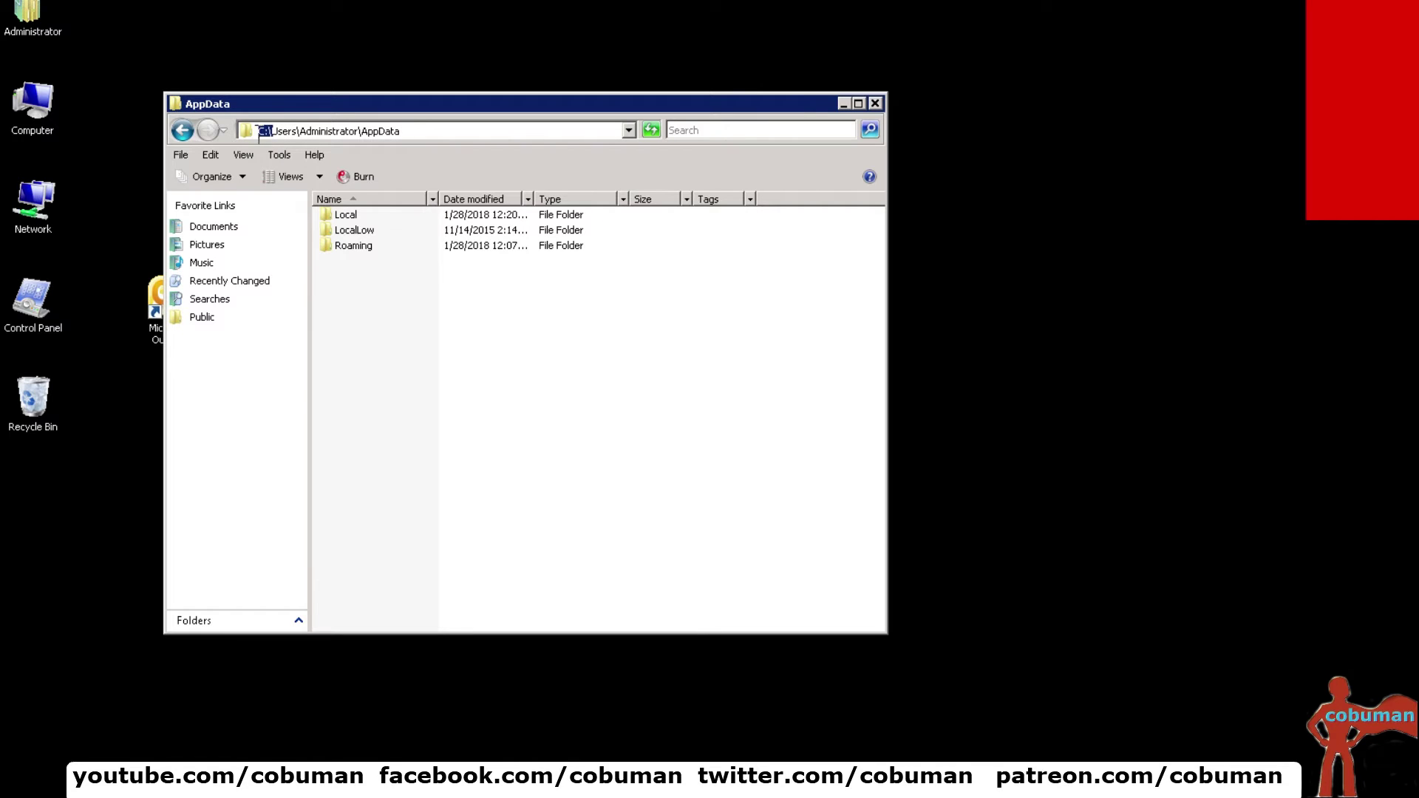
click(298, 134)
click(310, 131)
drag(326, 132, 386, 131)
click(399, 329)
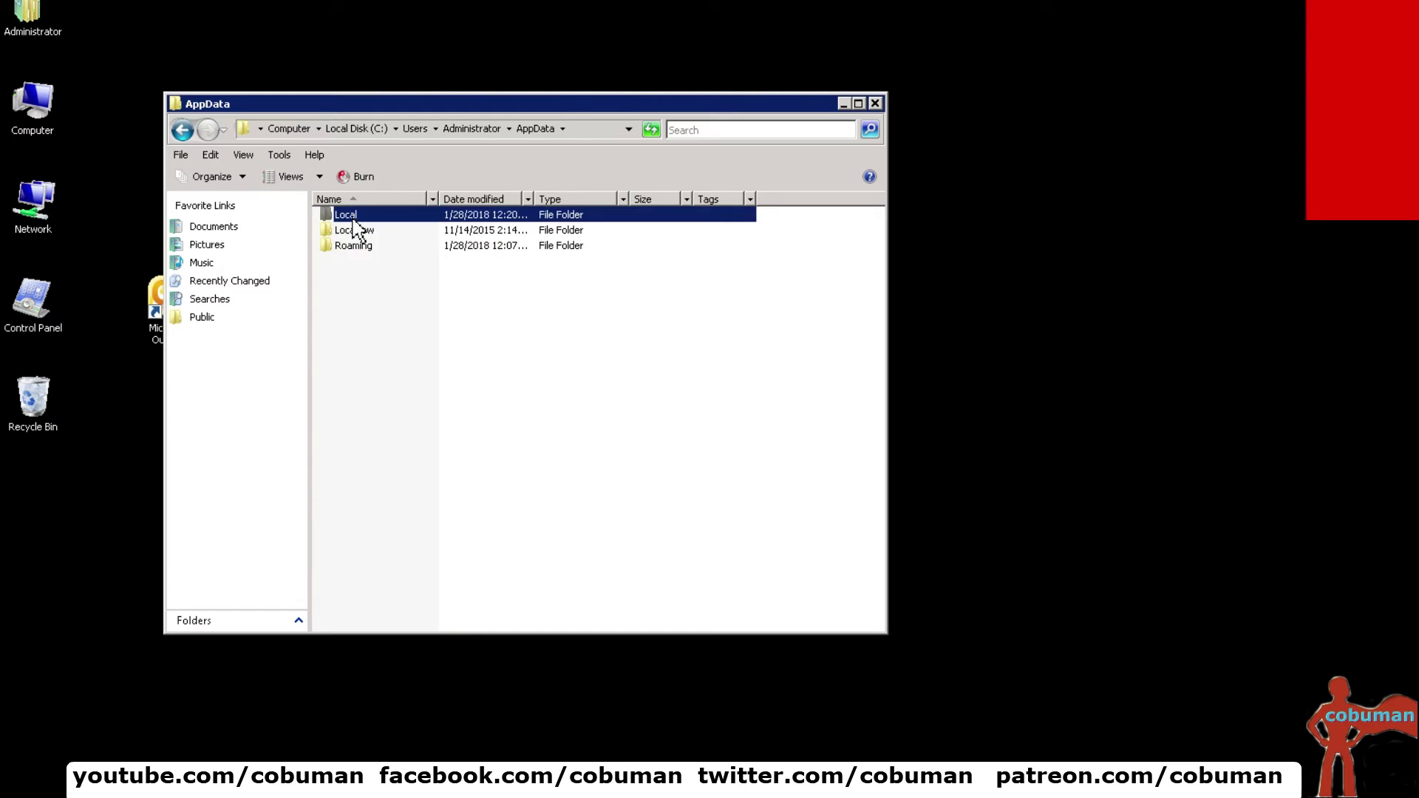
Open Local\Microsoft, review the path, and open the Outlook folder
double_click(357, 227)
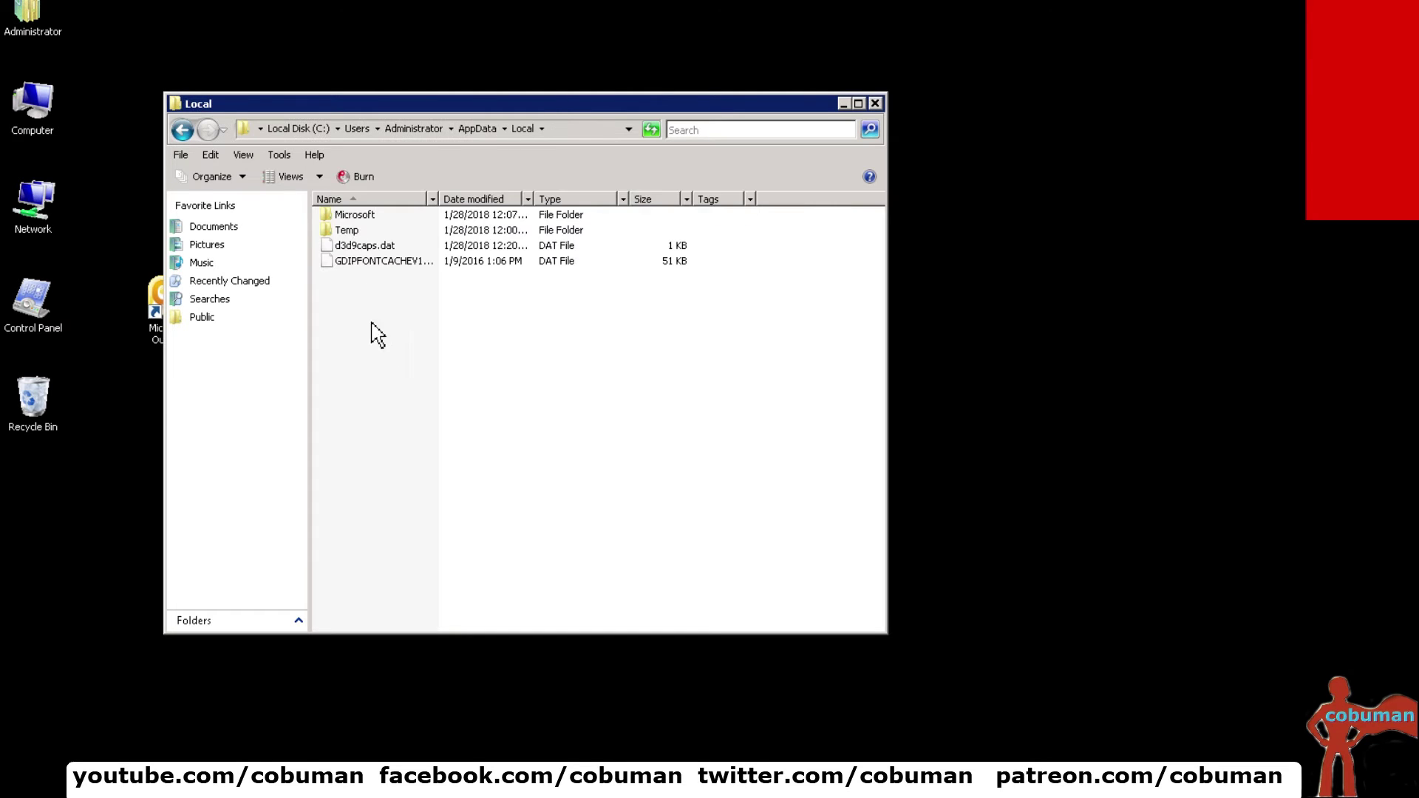
double_click(362, 216)
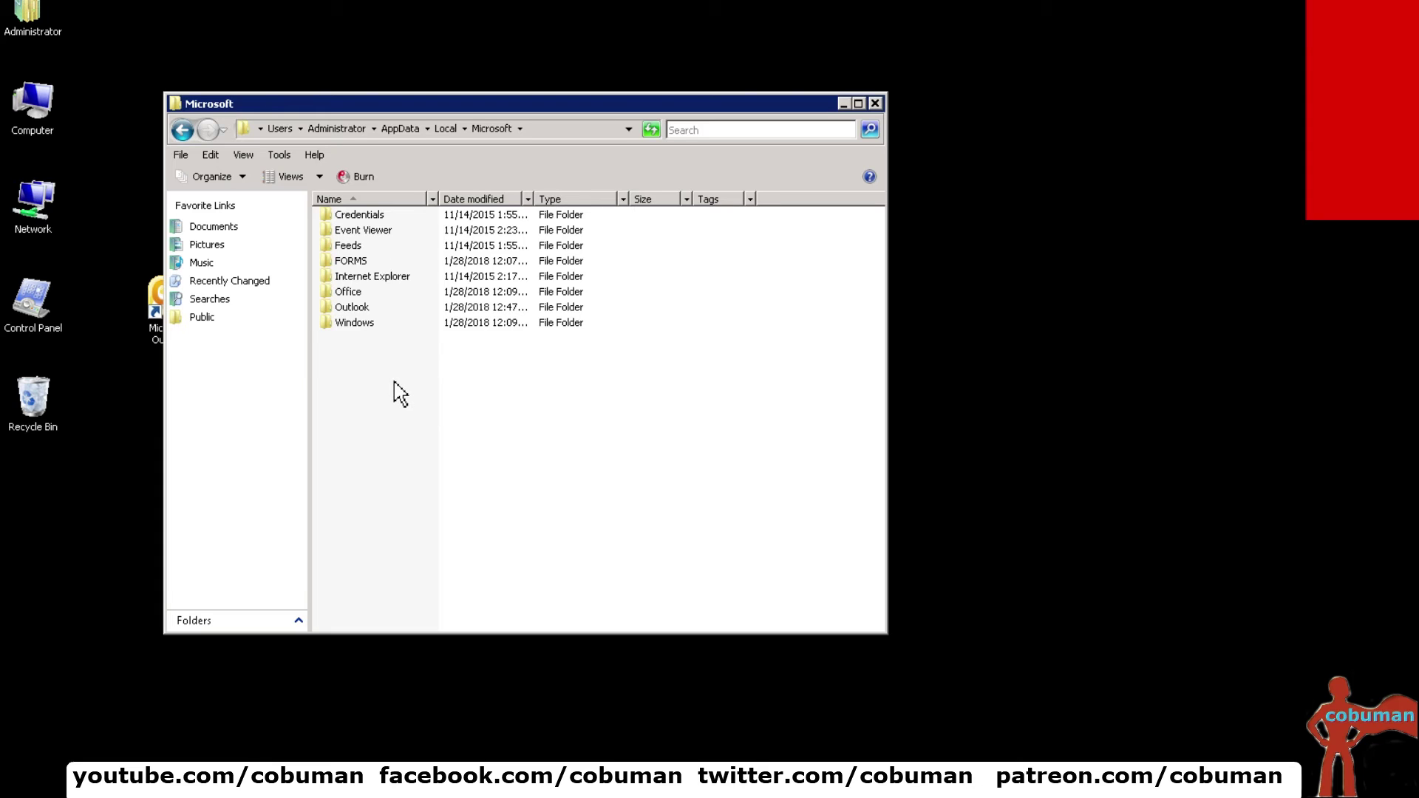
click(582, 132)
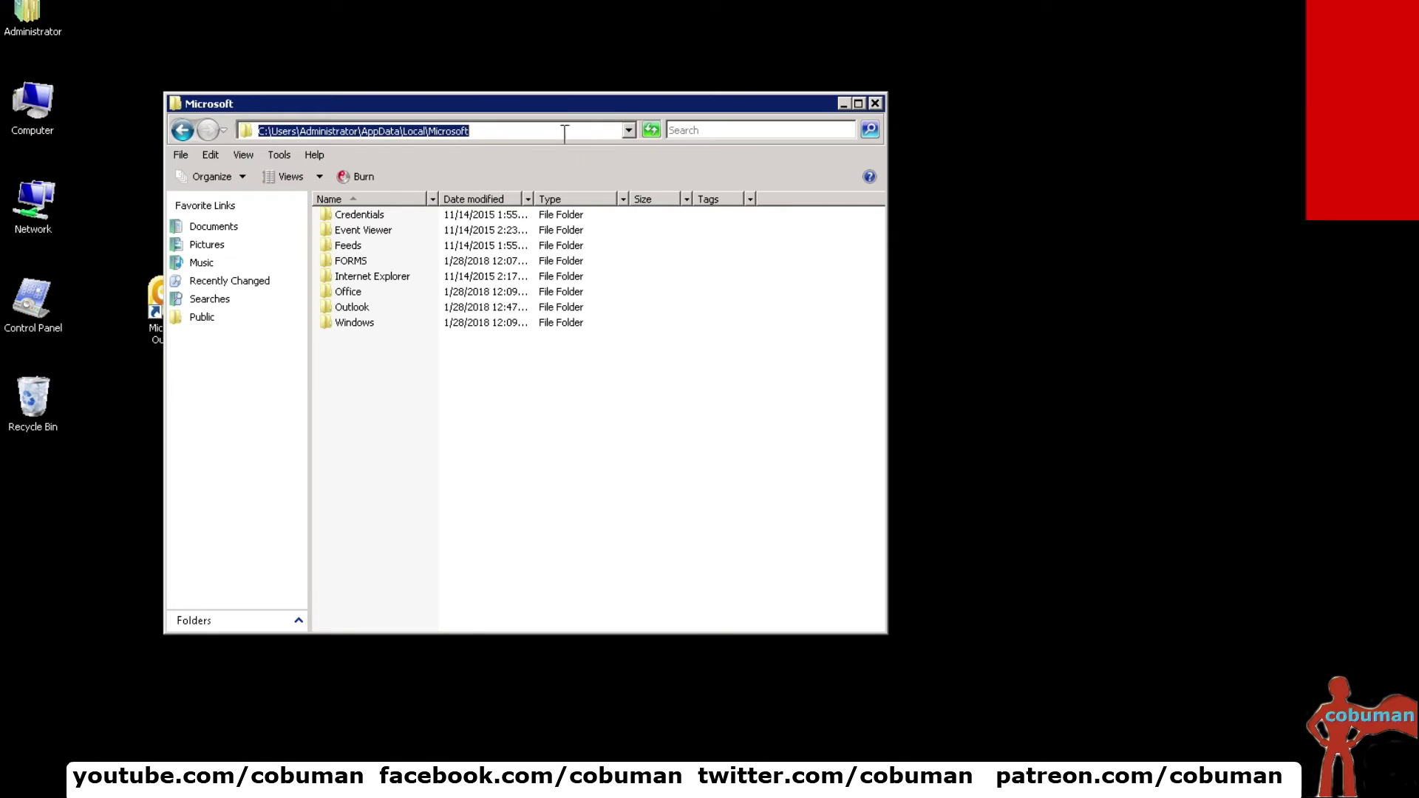
drag(494, 134, 380, 133)
click(496, 134)
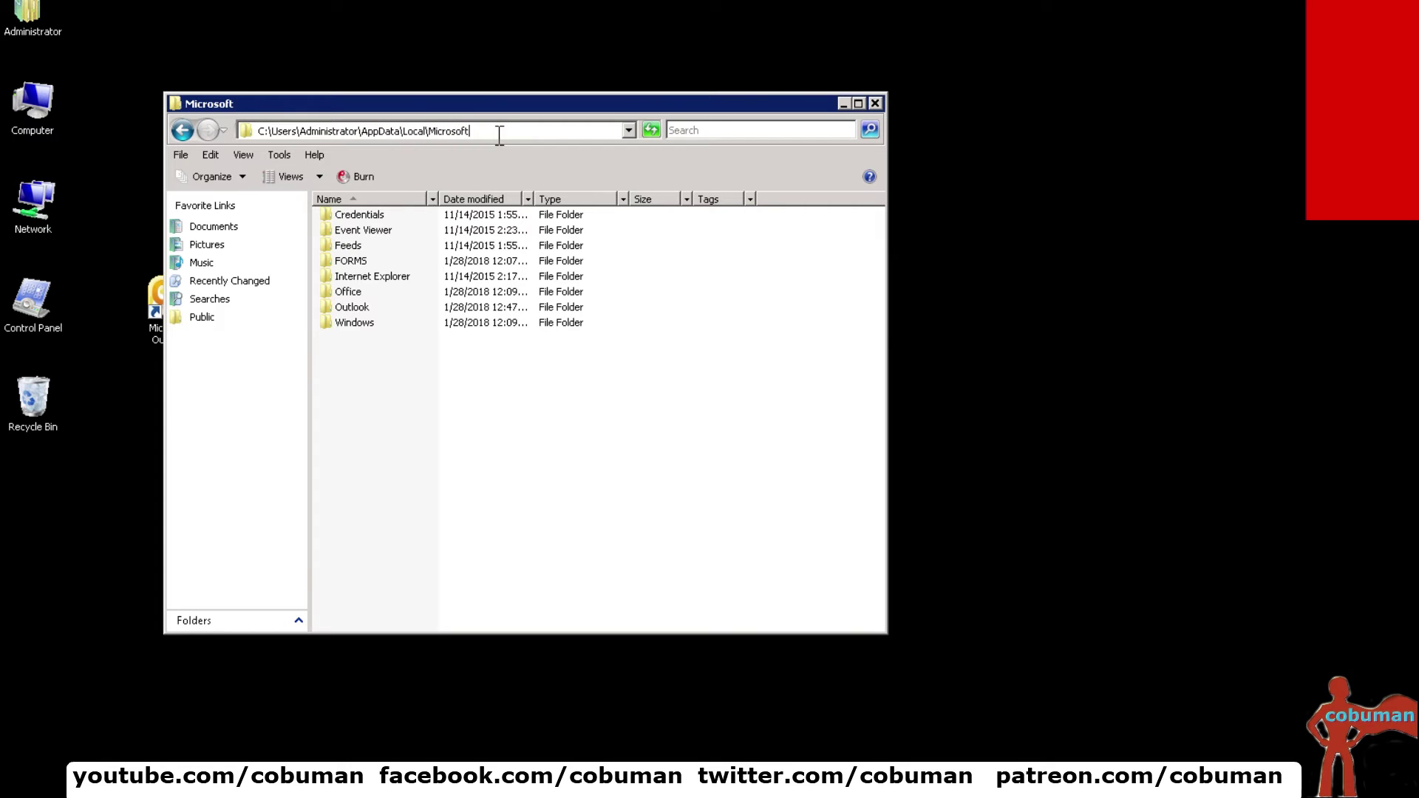
click(352, 307)
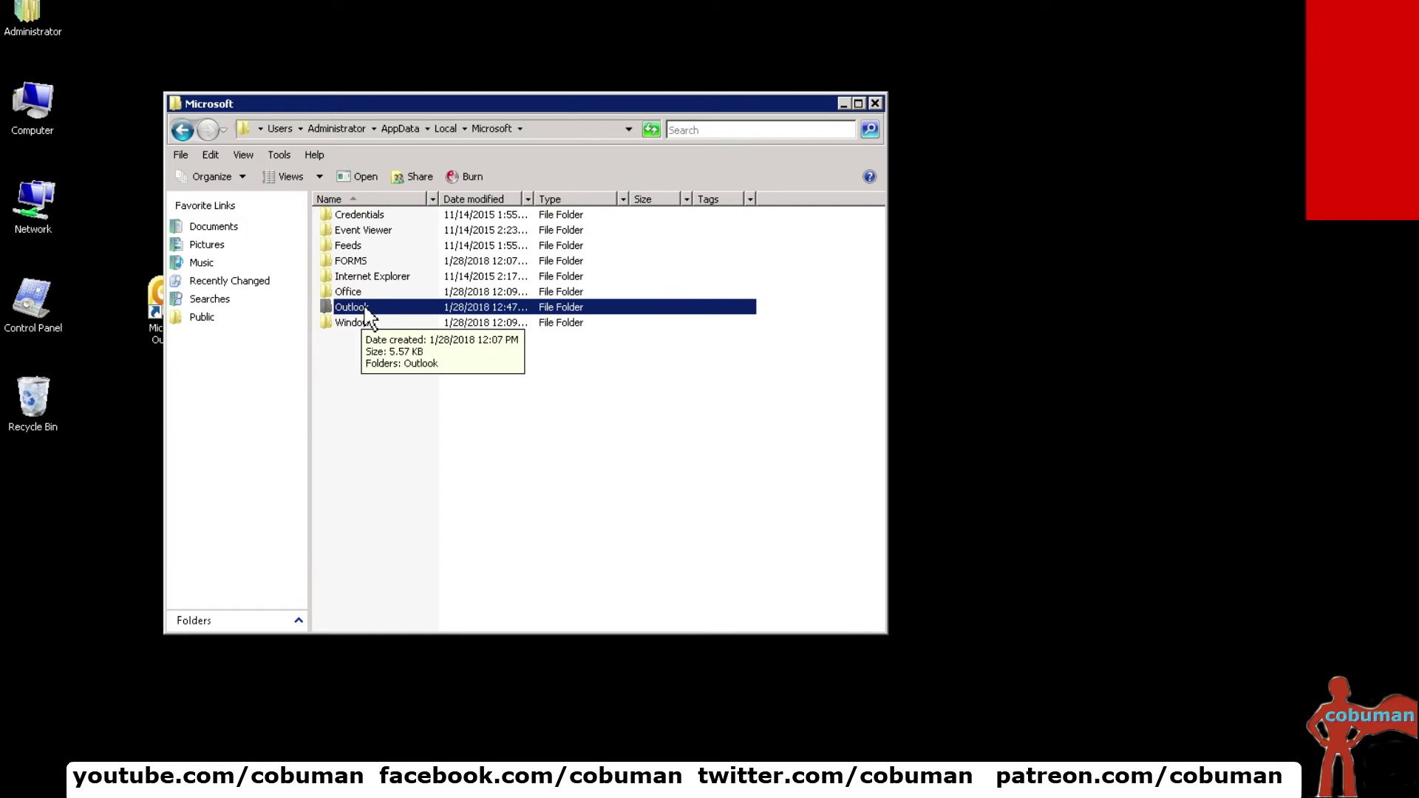
double_click(362, 310)
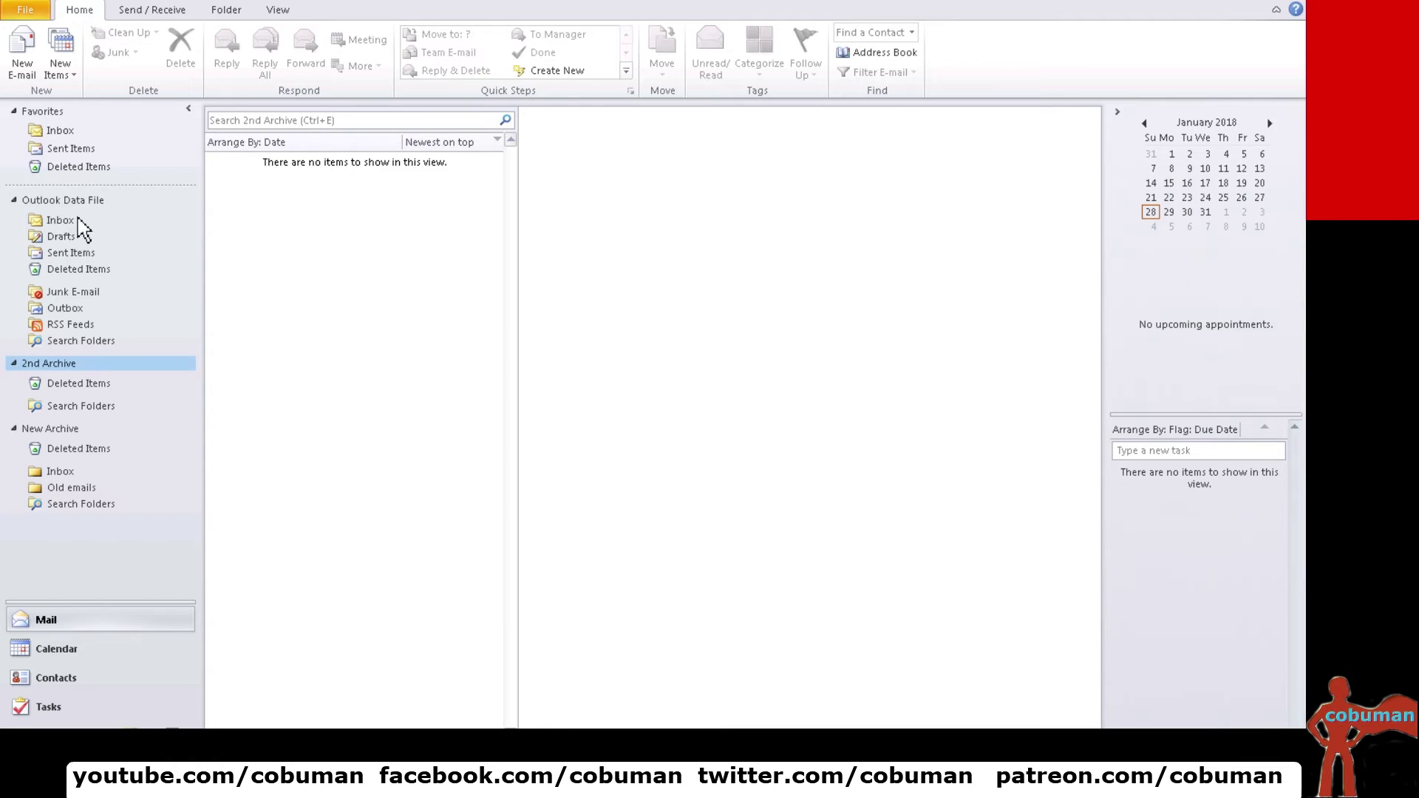
Show the Inbox under Outlook Data File in the navigation pane
click(77, 221)
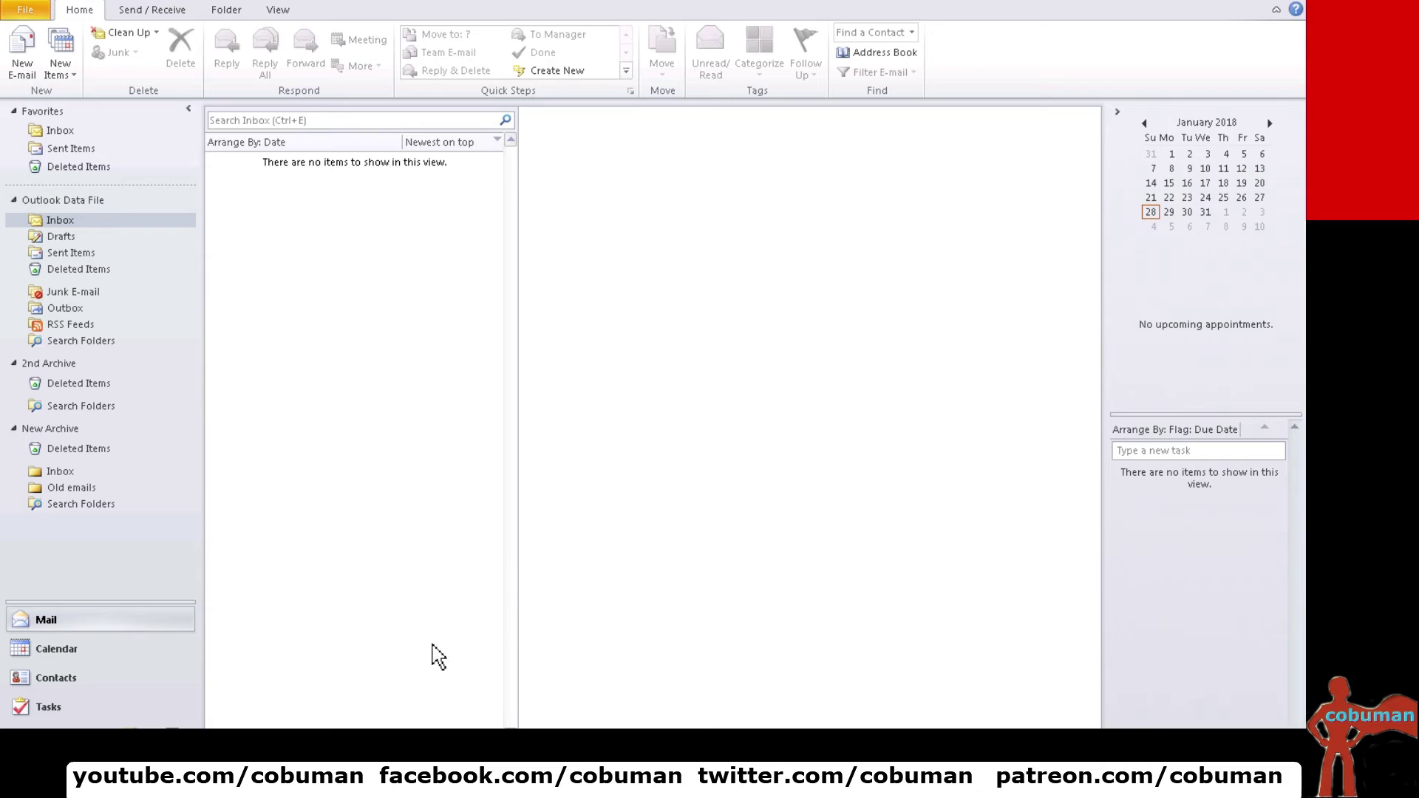
click(66, 222)
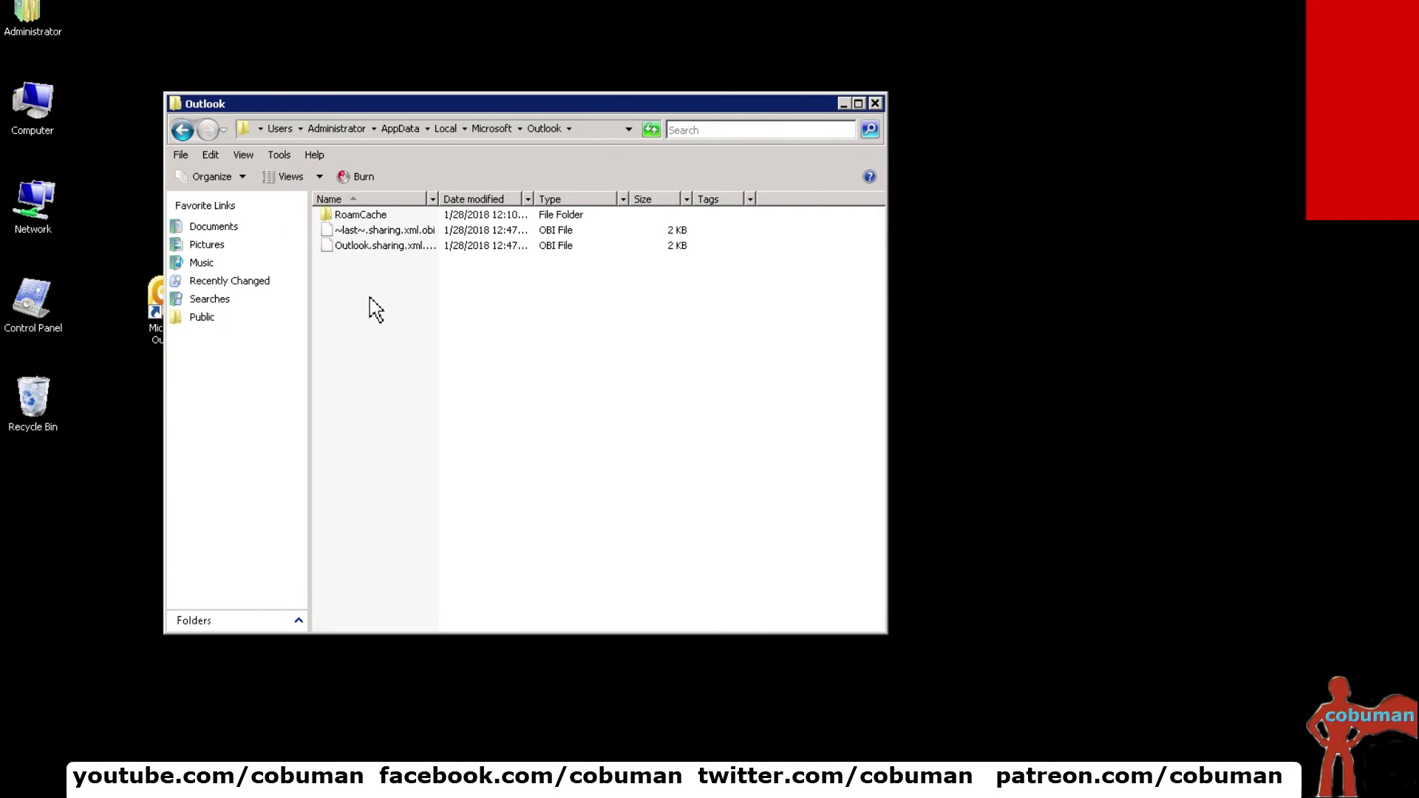
Create a new bitmap image file named 'OfflineEmail OST' in the Outlook folder
right_click(343, 298)
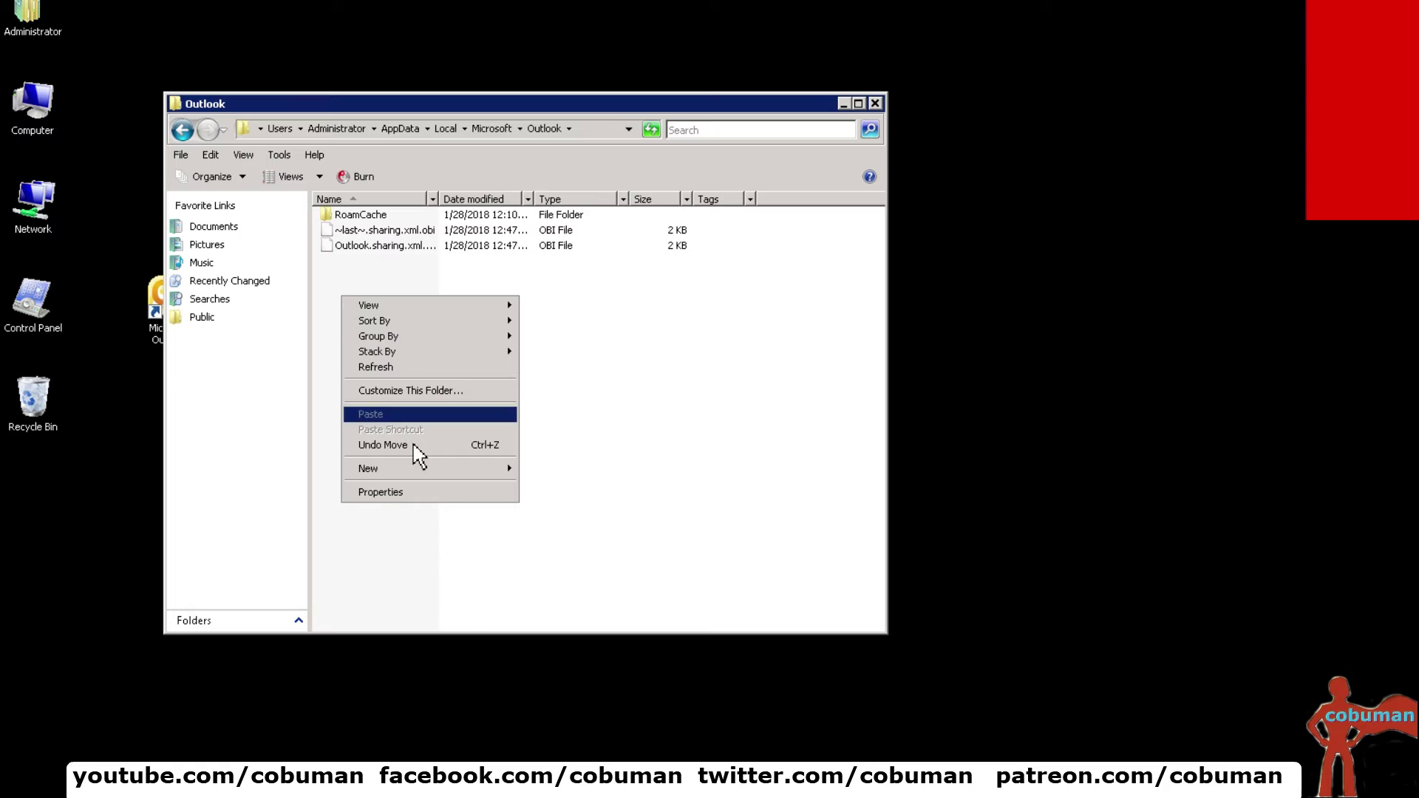
mouse_move(455, 477)
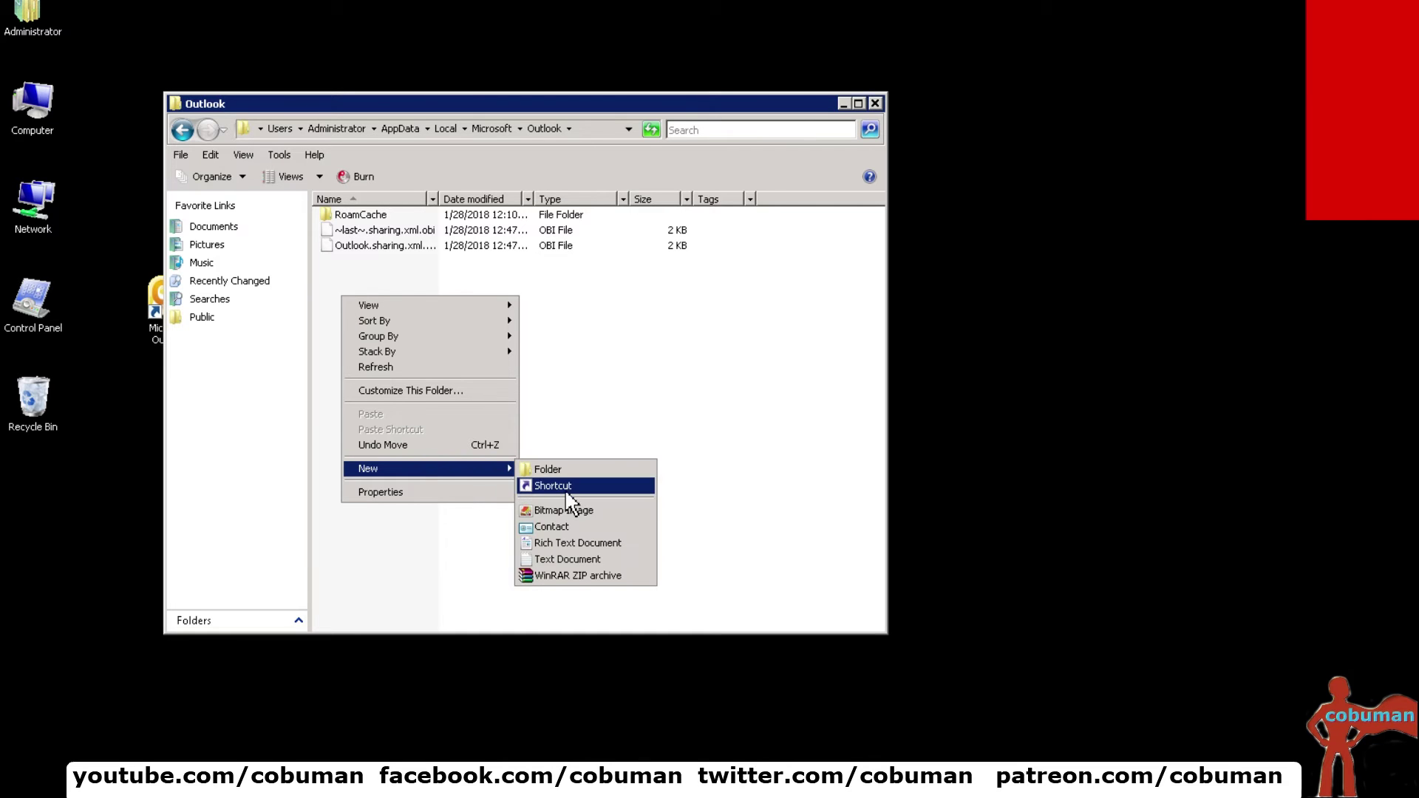
click(610, 510)
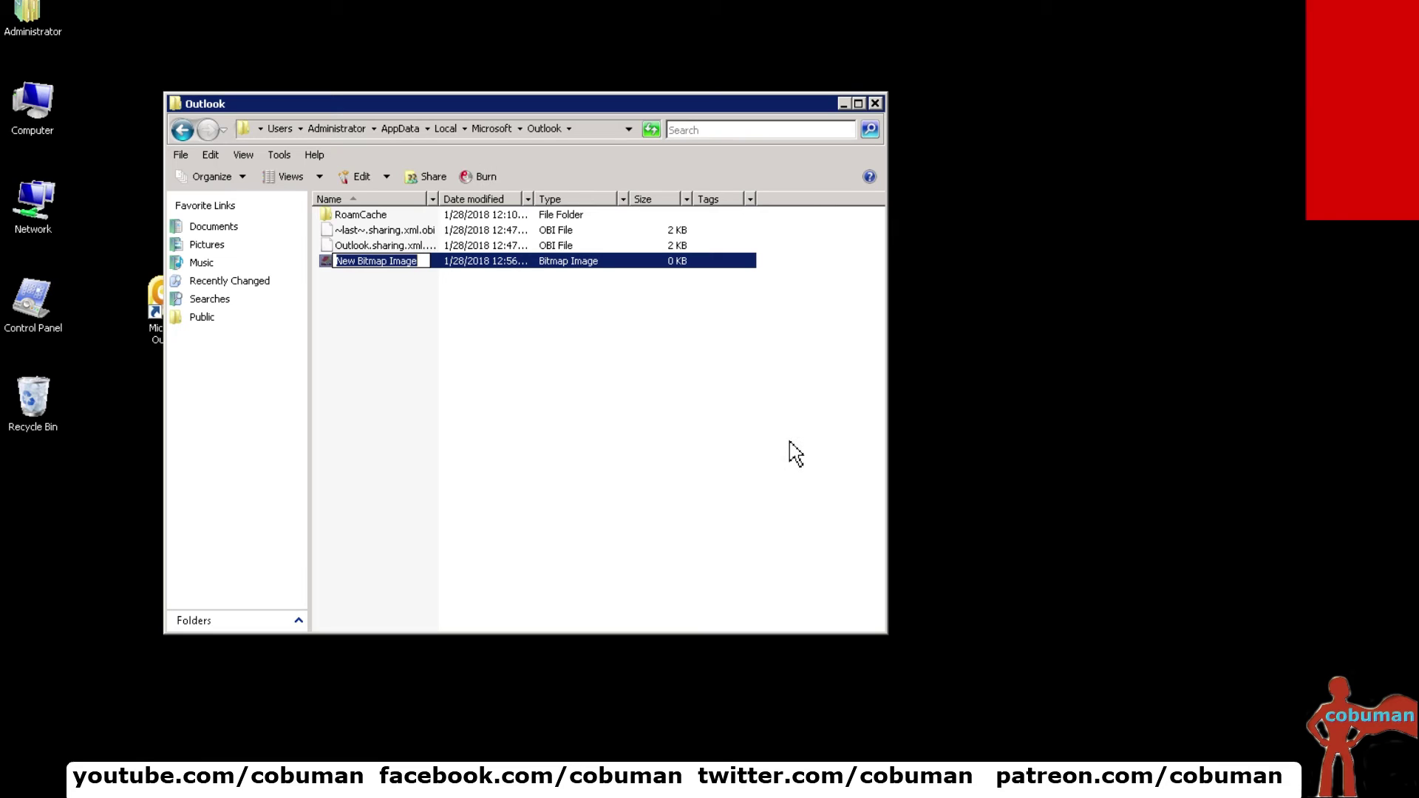
text(O)
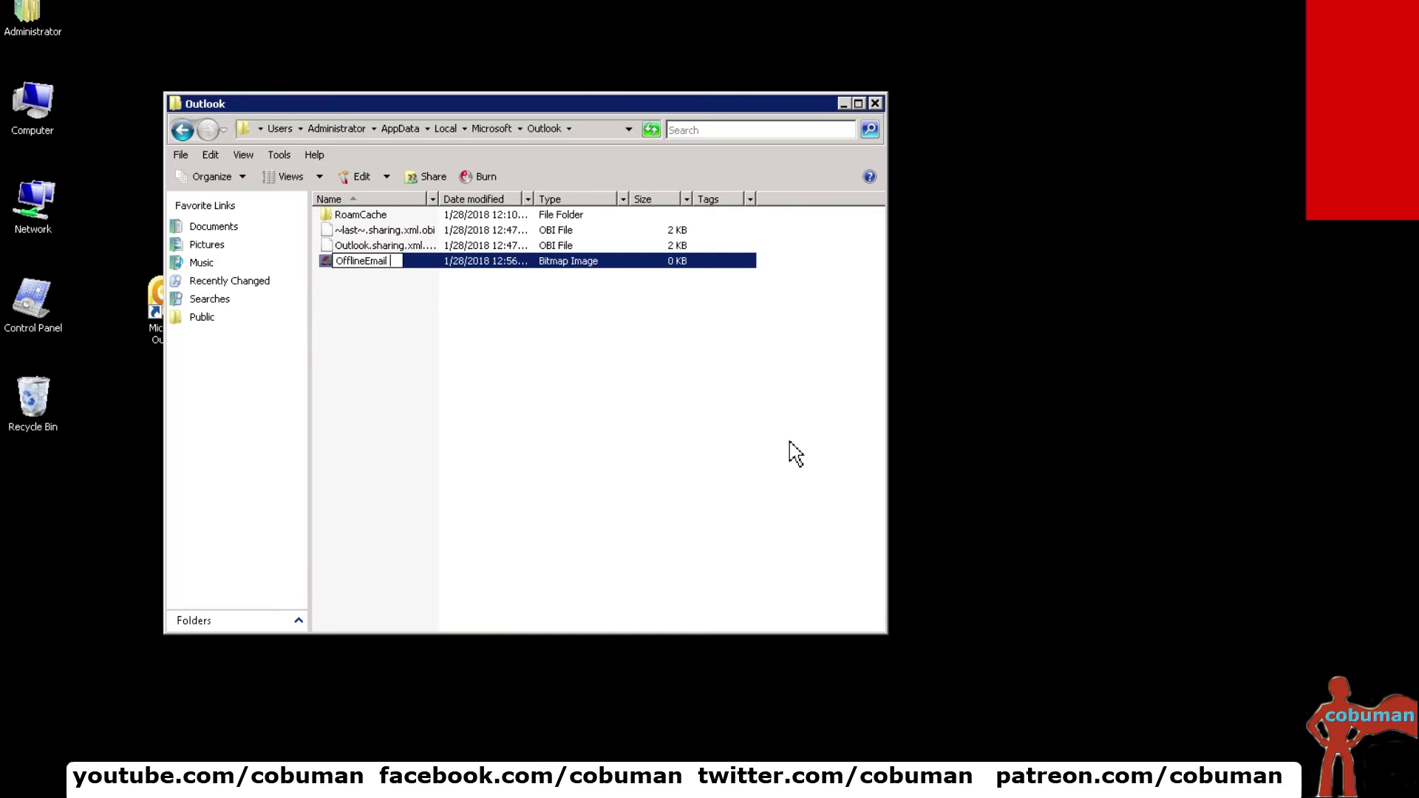
text(fflineEmail)
key(Down)
key(Down)
text(OST)
key(Return)
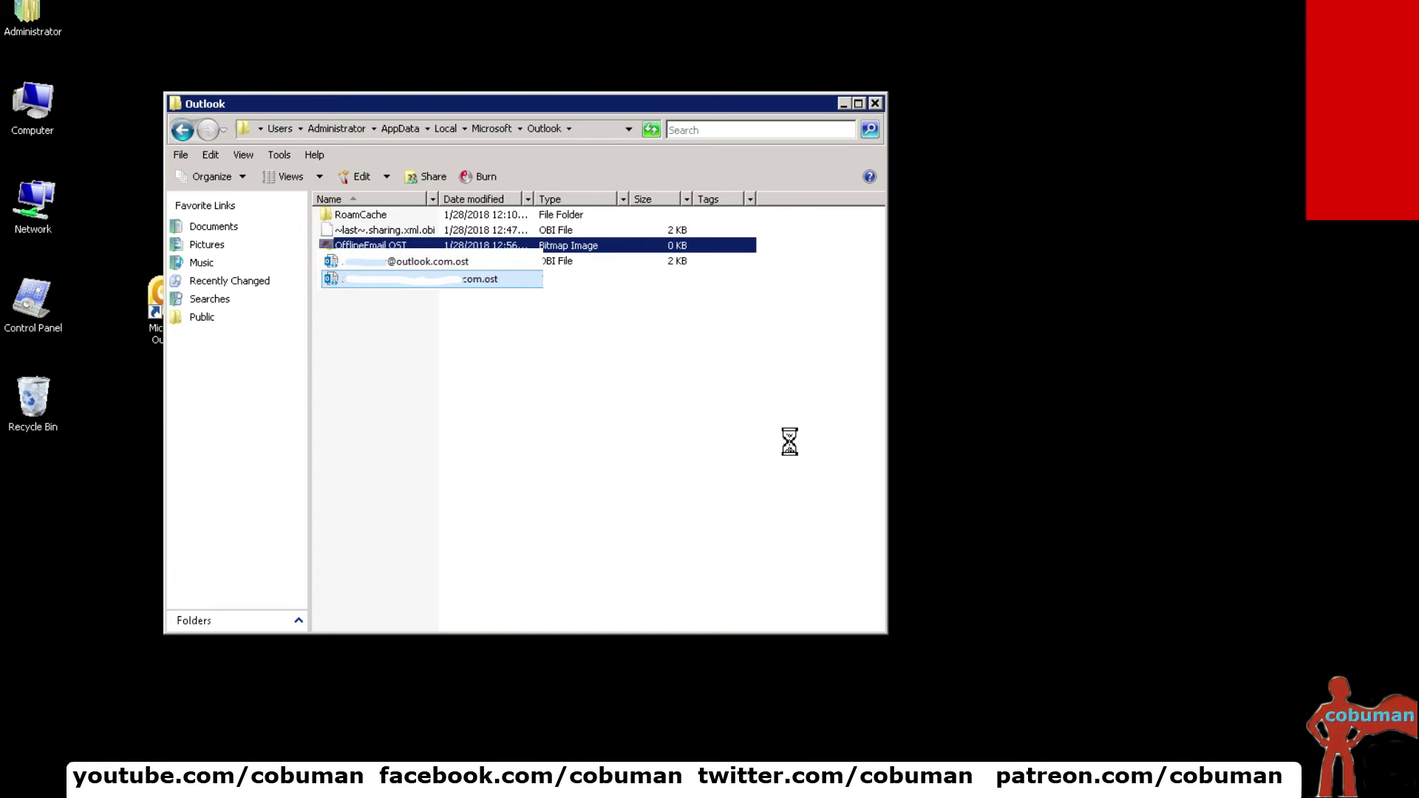
Select and deselect the OfflineEmail OST file a few times
click(428, 406)
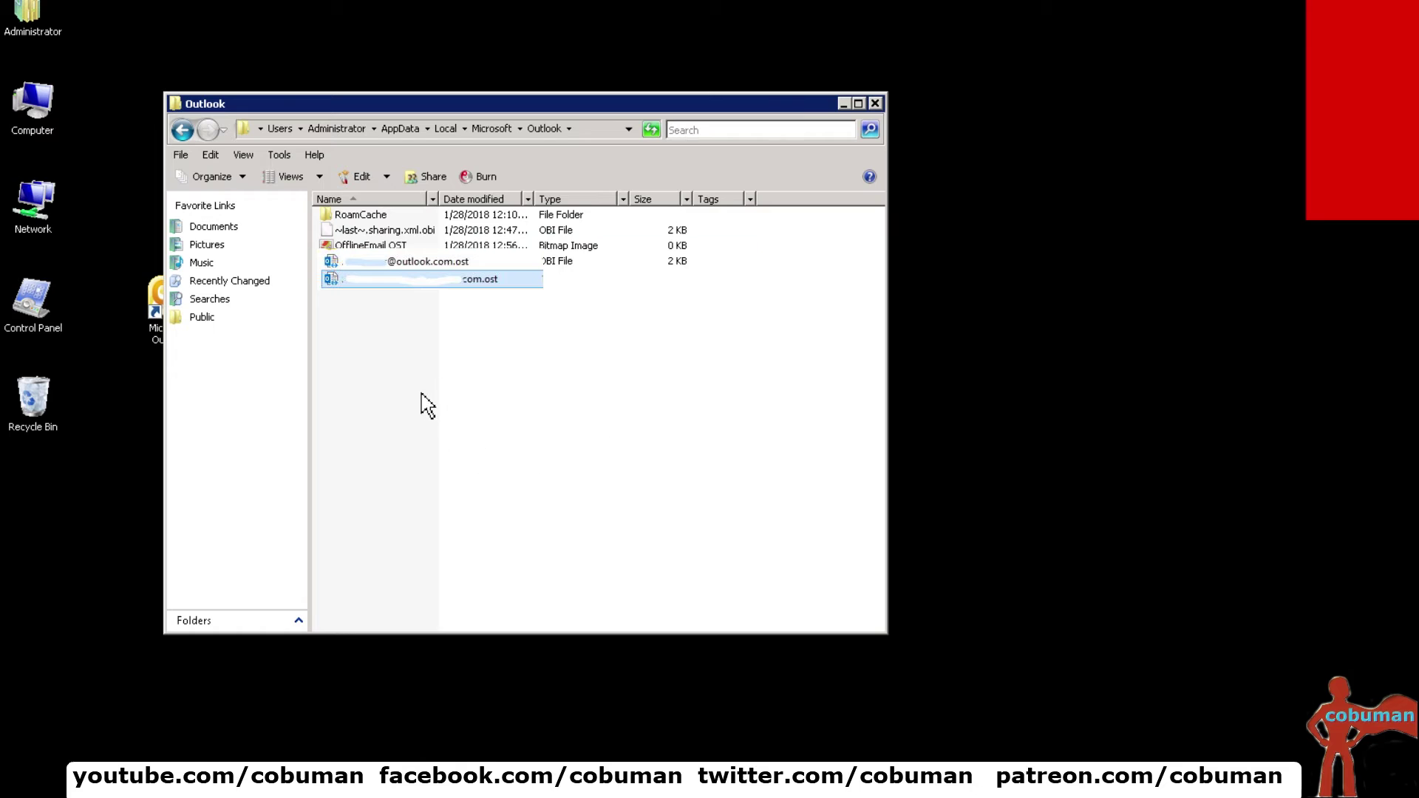
click(370, 244)
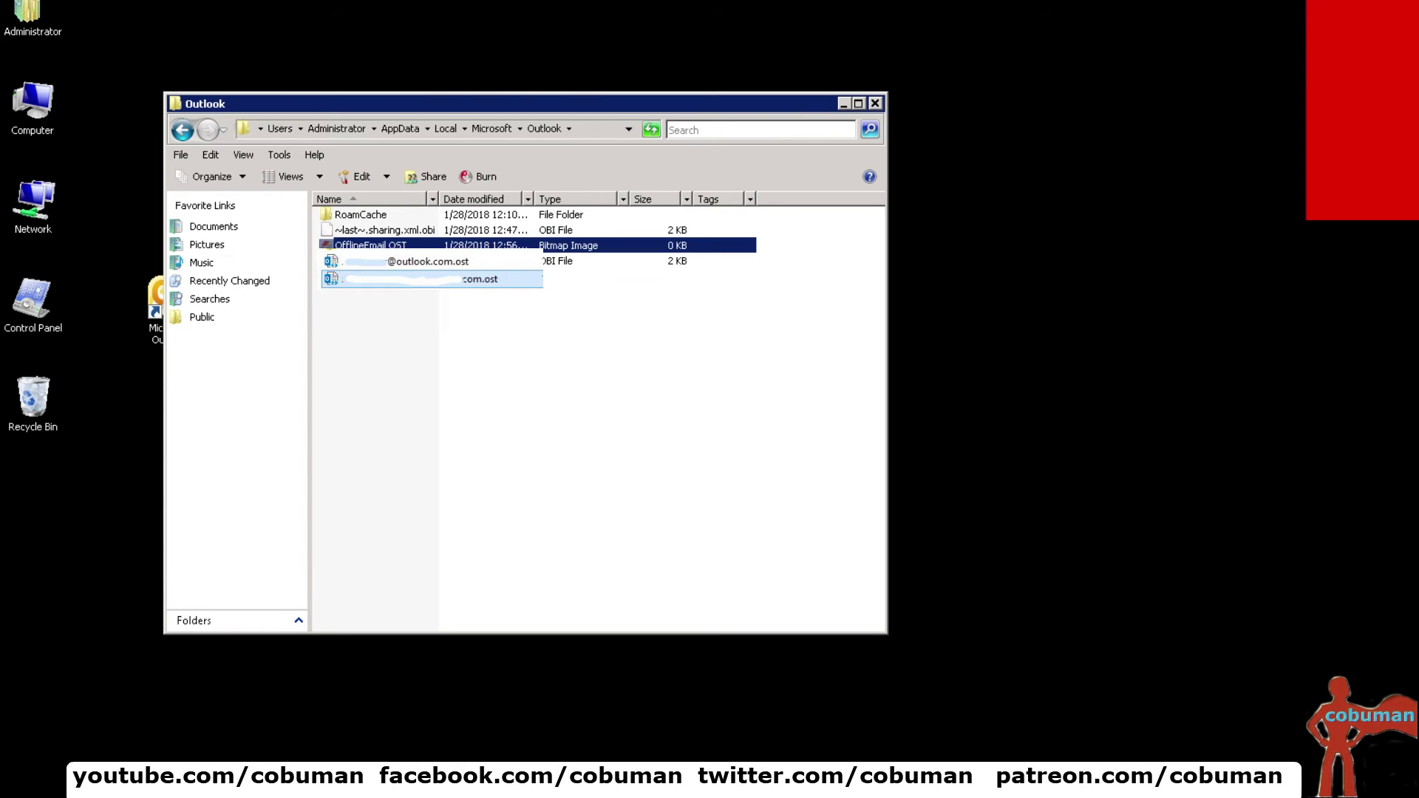
click(350, 297)
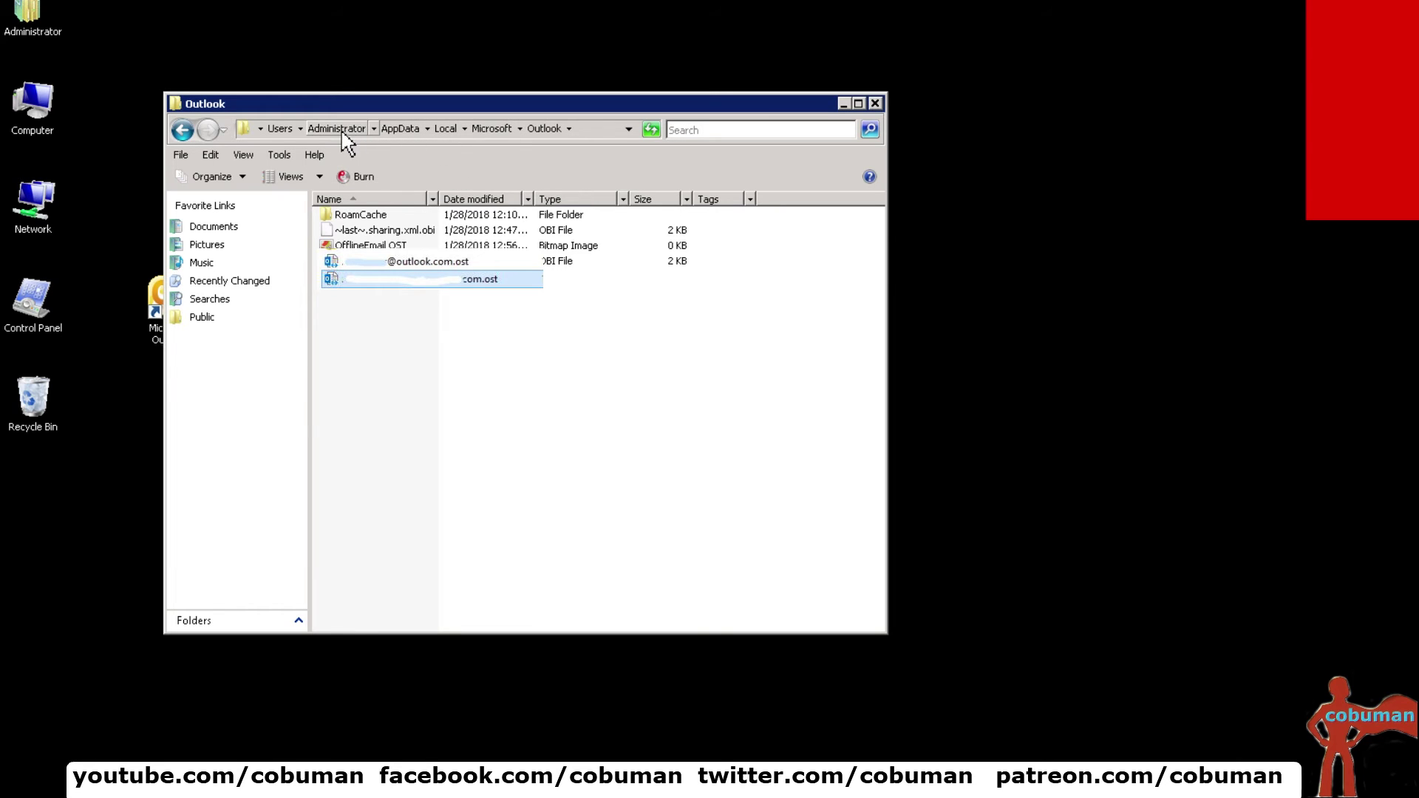
click(370, 245)
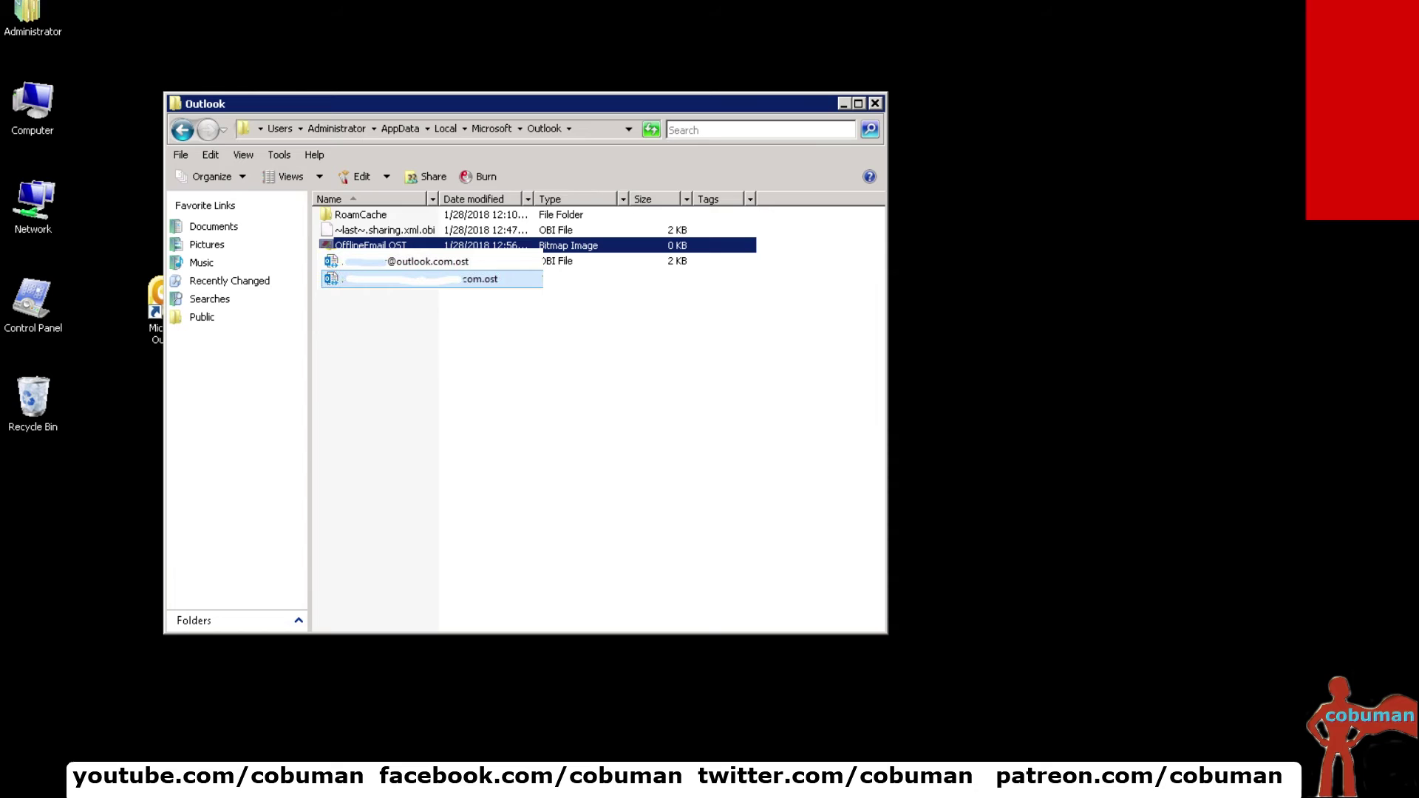
click(576, 261)
Close Outlook and delete the OfflineEmail OST file, confirming with Yes
click(369, 245)
click(381, 348)
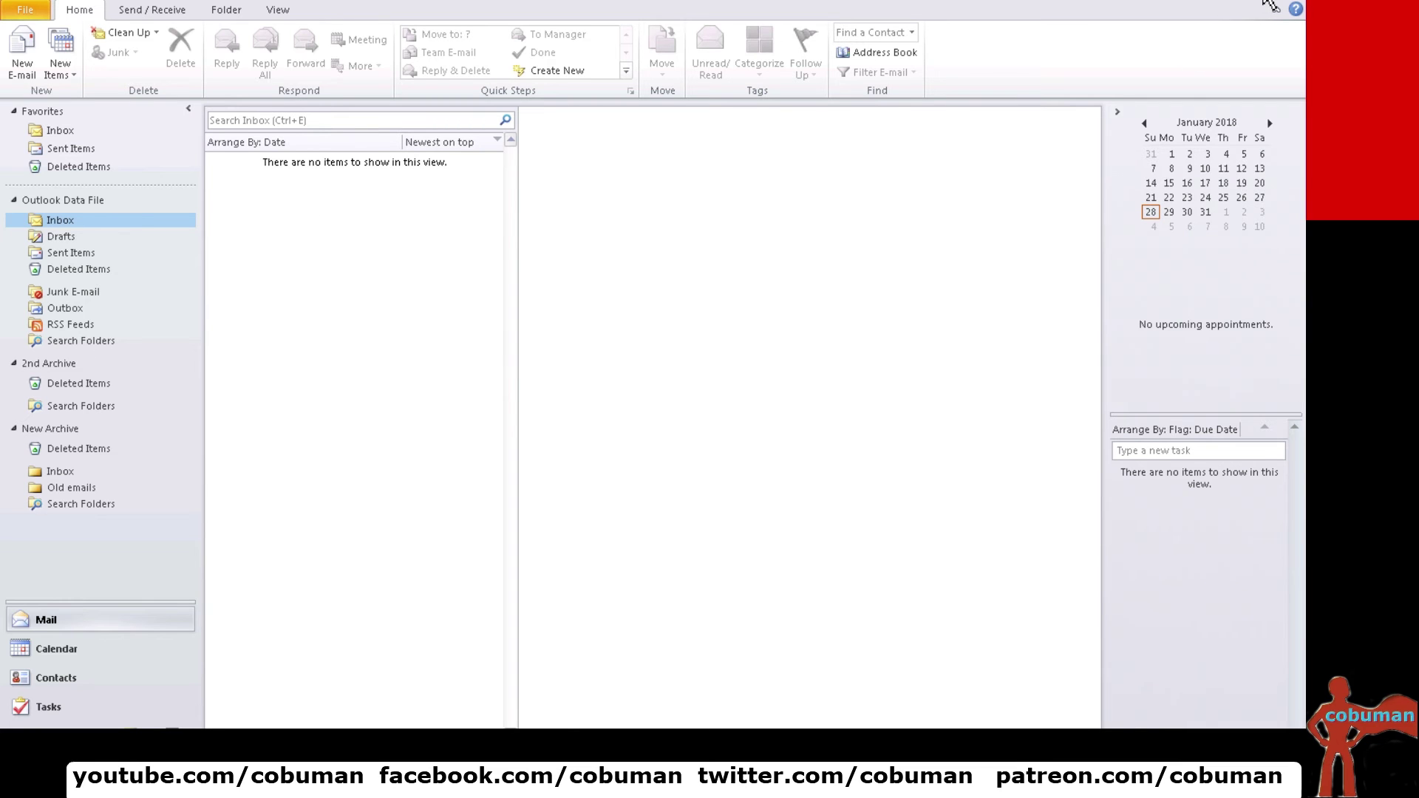
click(1255, 3)
click(376, 247)
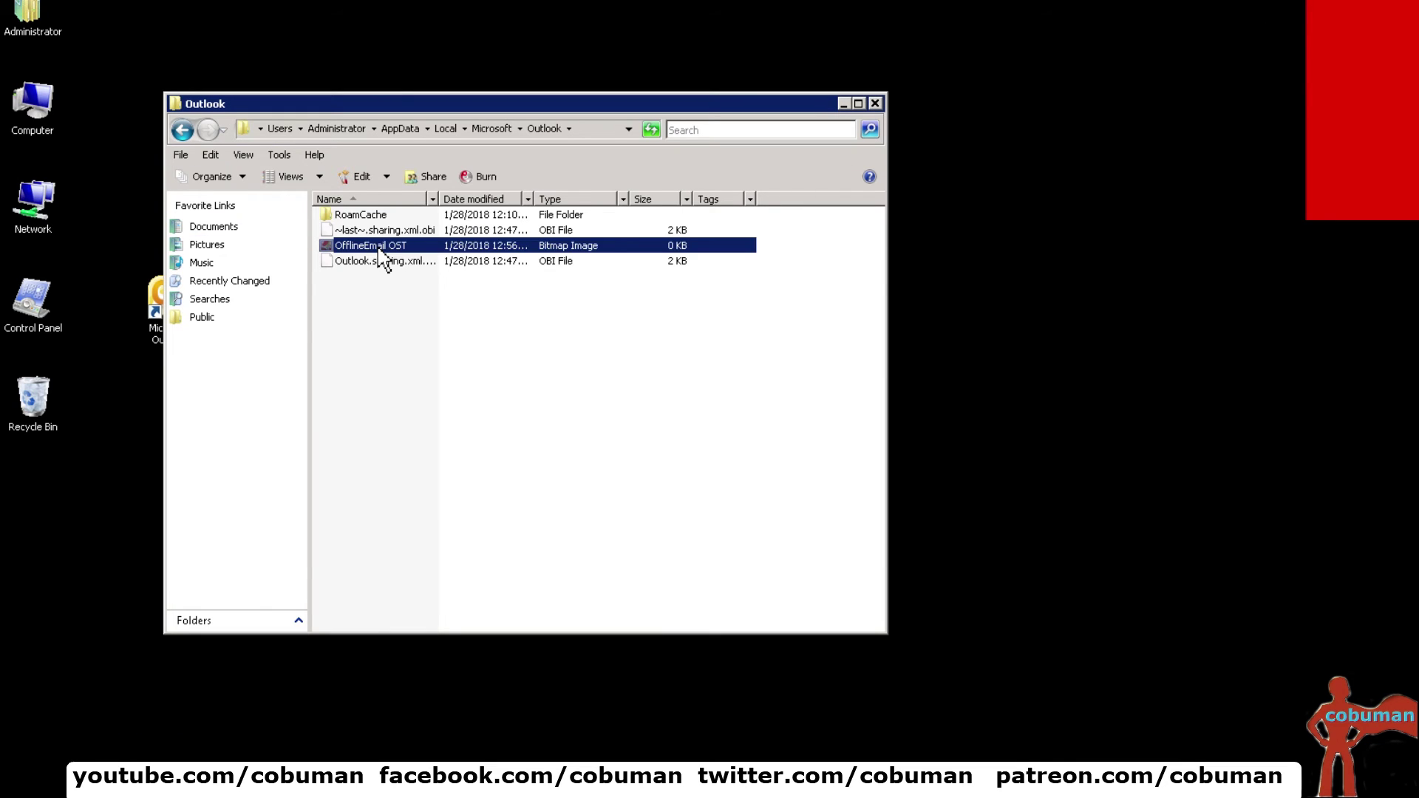
right_click(375, 246)
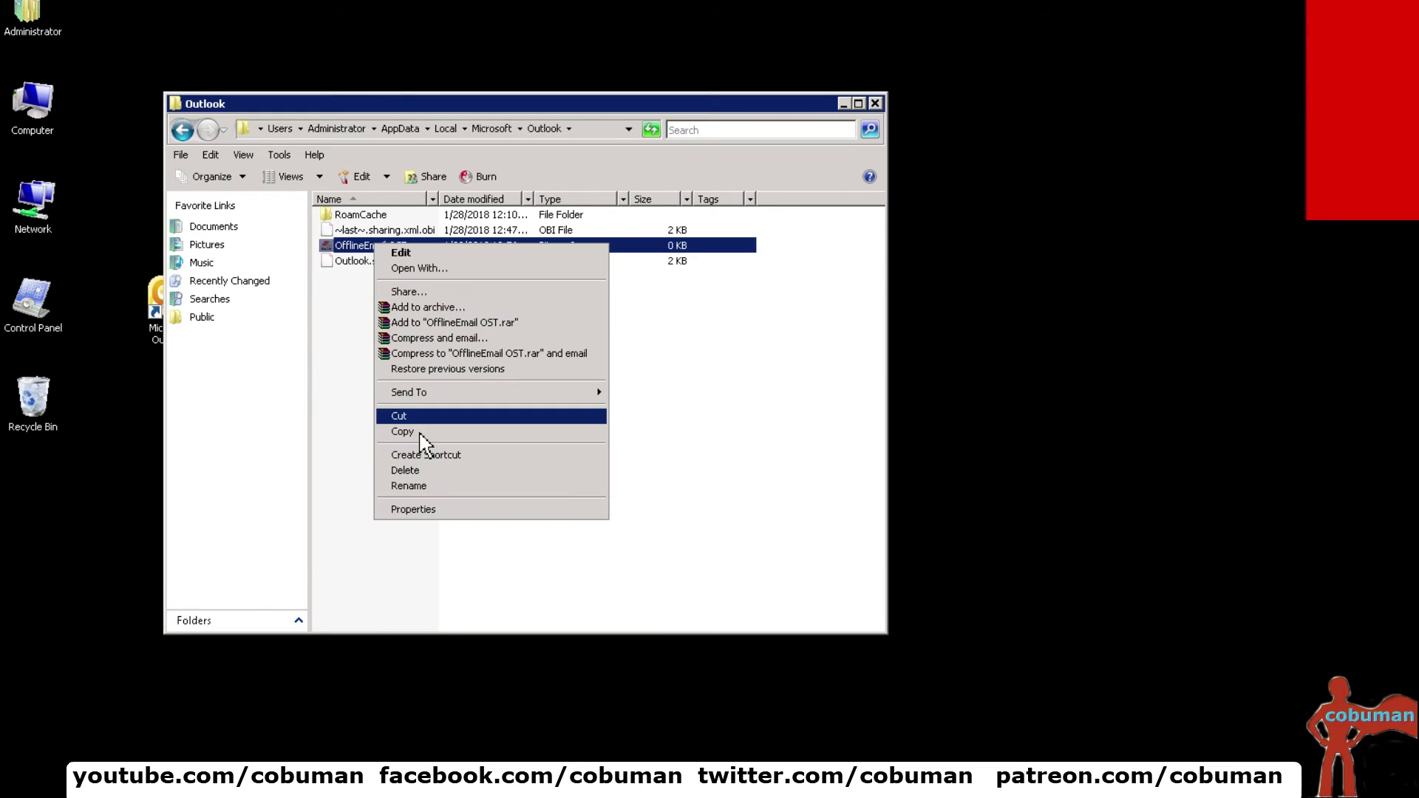
click(415, 473)
click(711, 451)
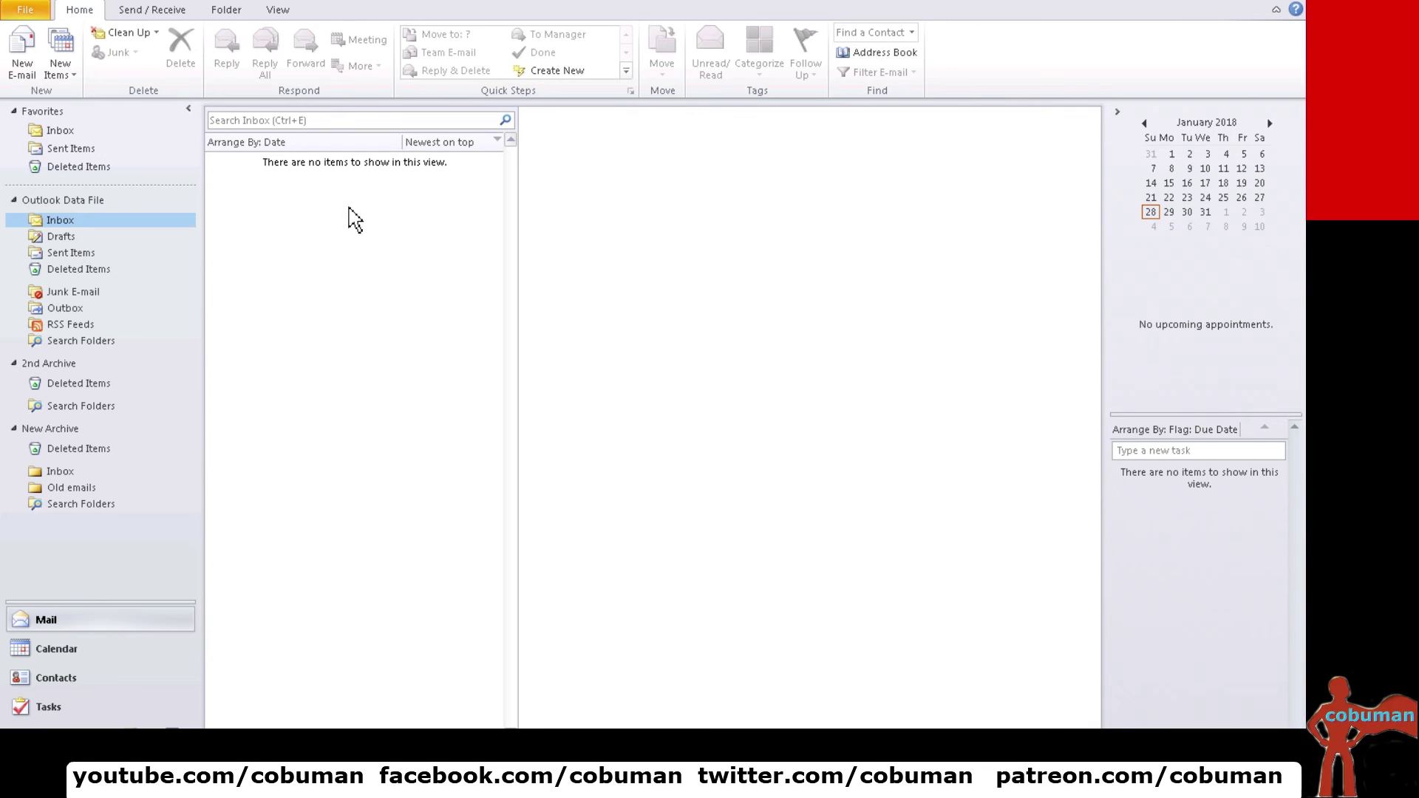
click(349, 220)
Close Outlook and select the Mail item in the classic Control Panel view
click(1286, 6)
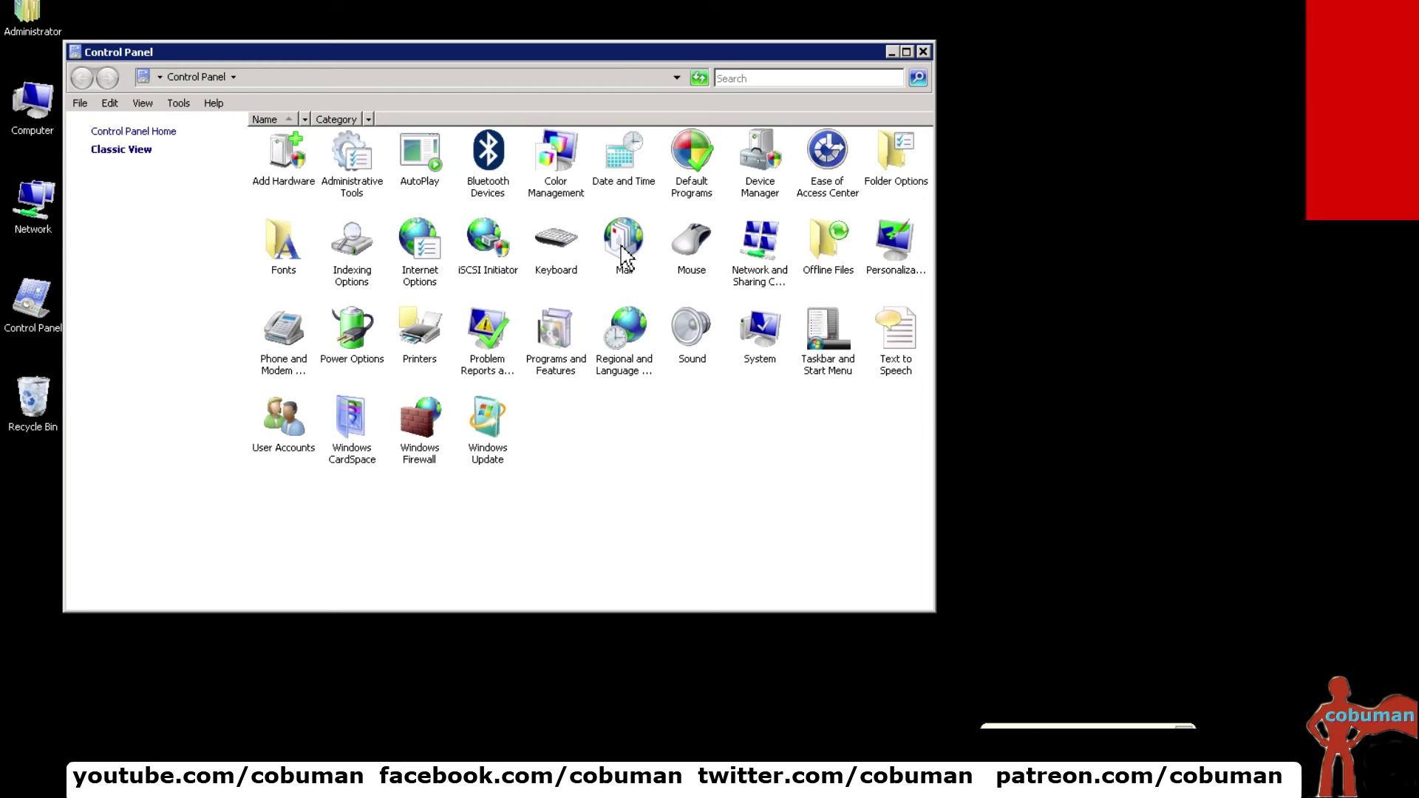
drag(619, 71, 620, 98)
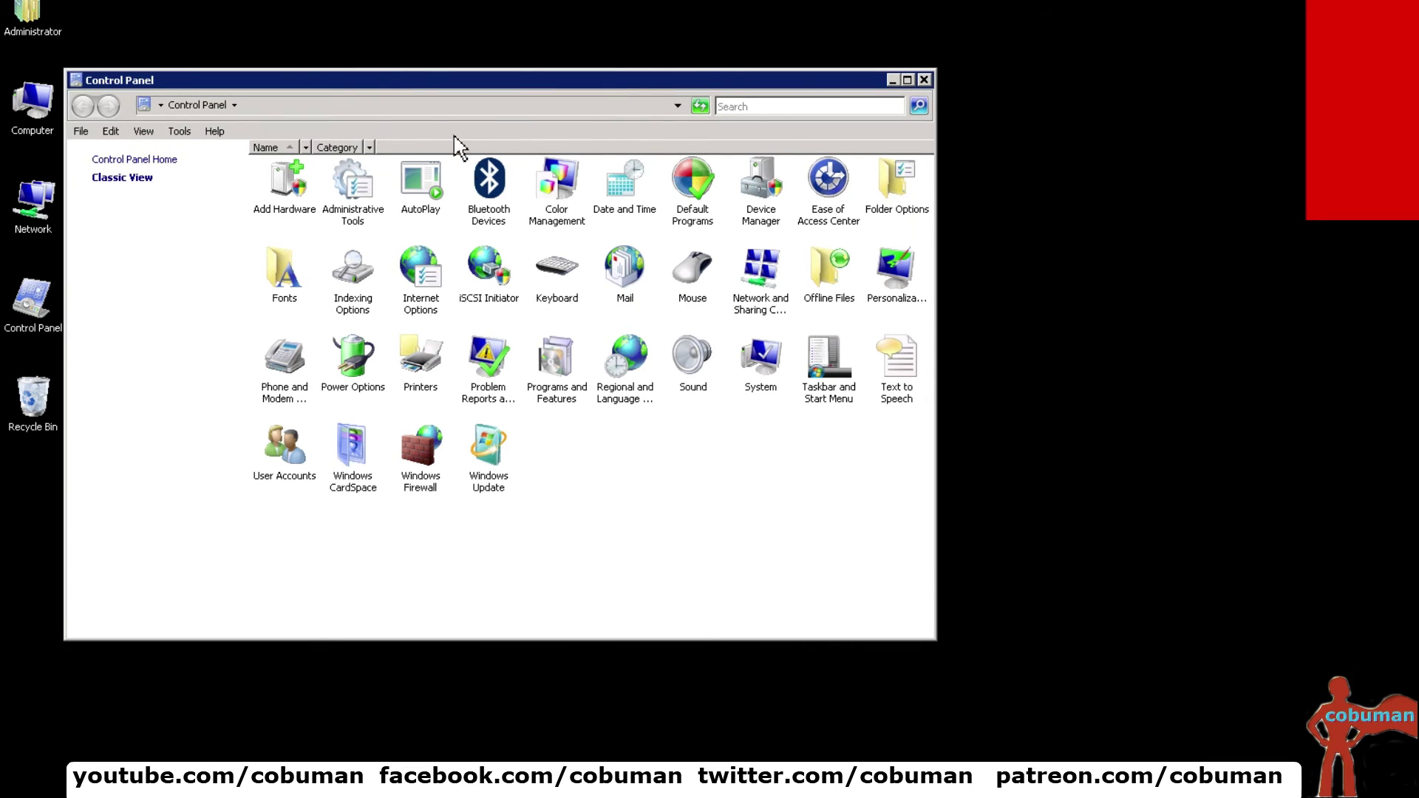
click(392, 116)
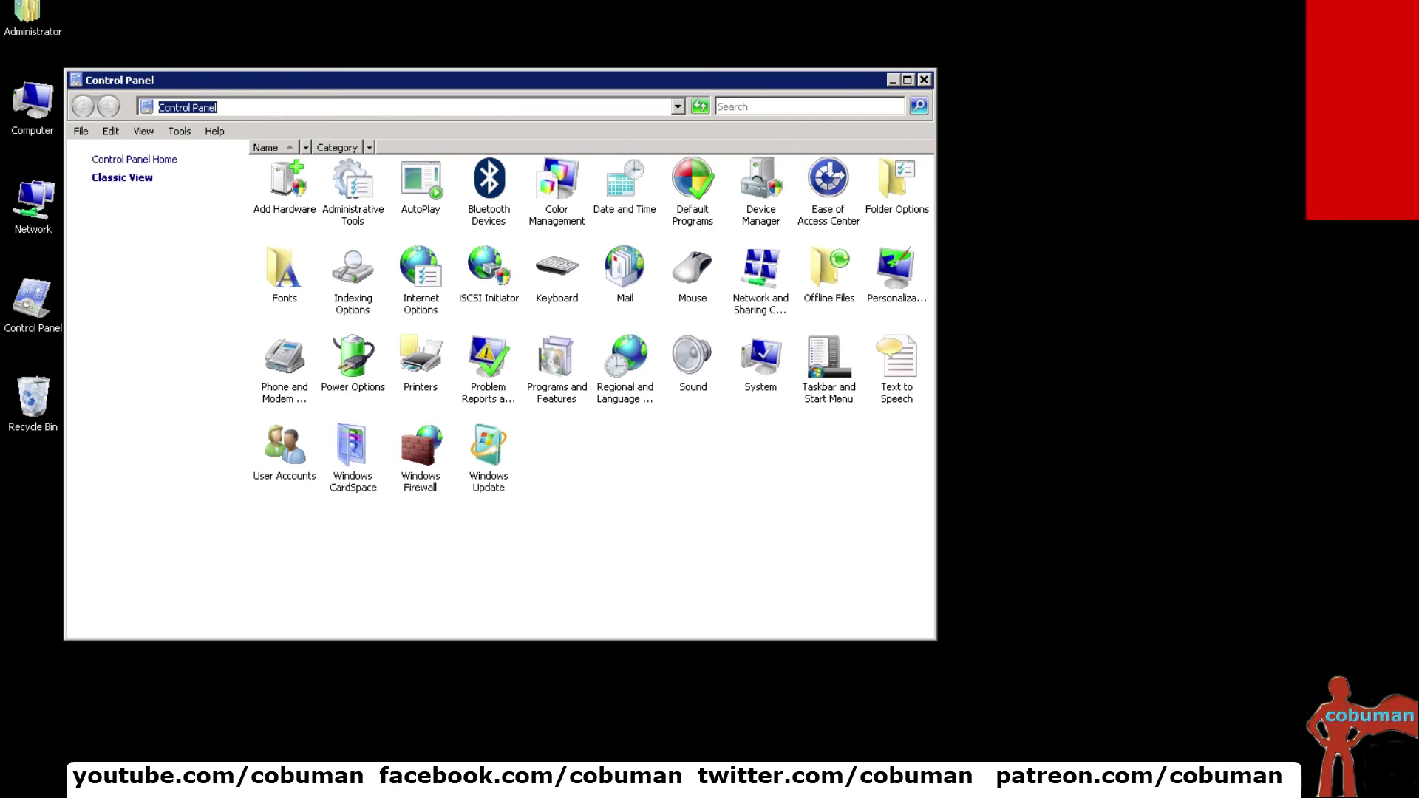
key(super)
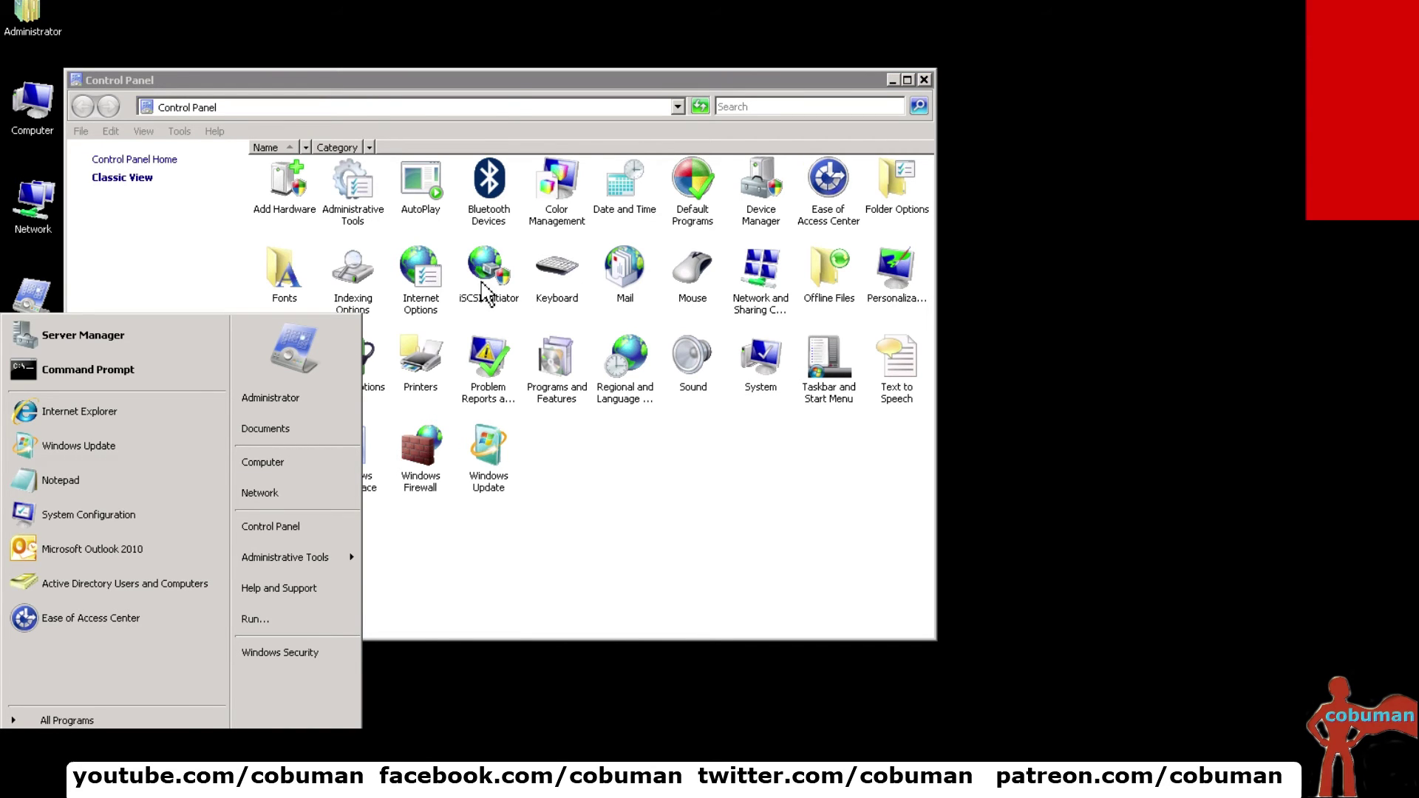
click(511, 86)
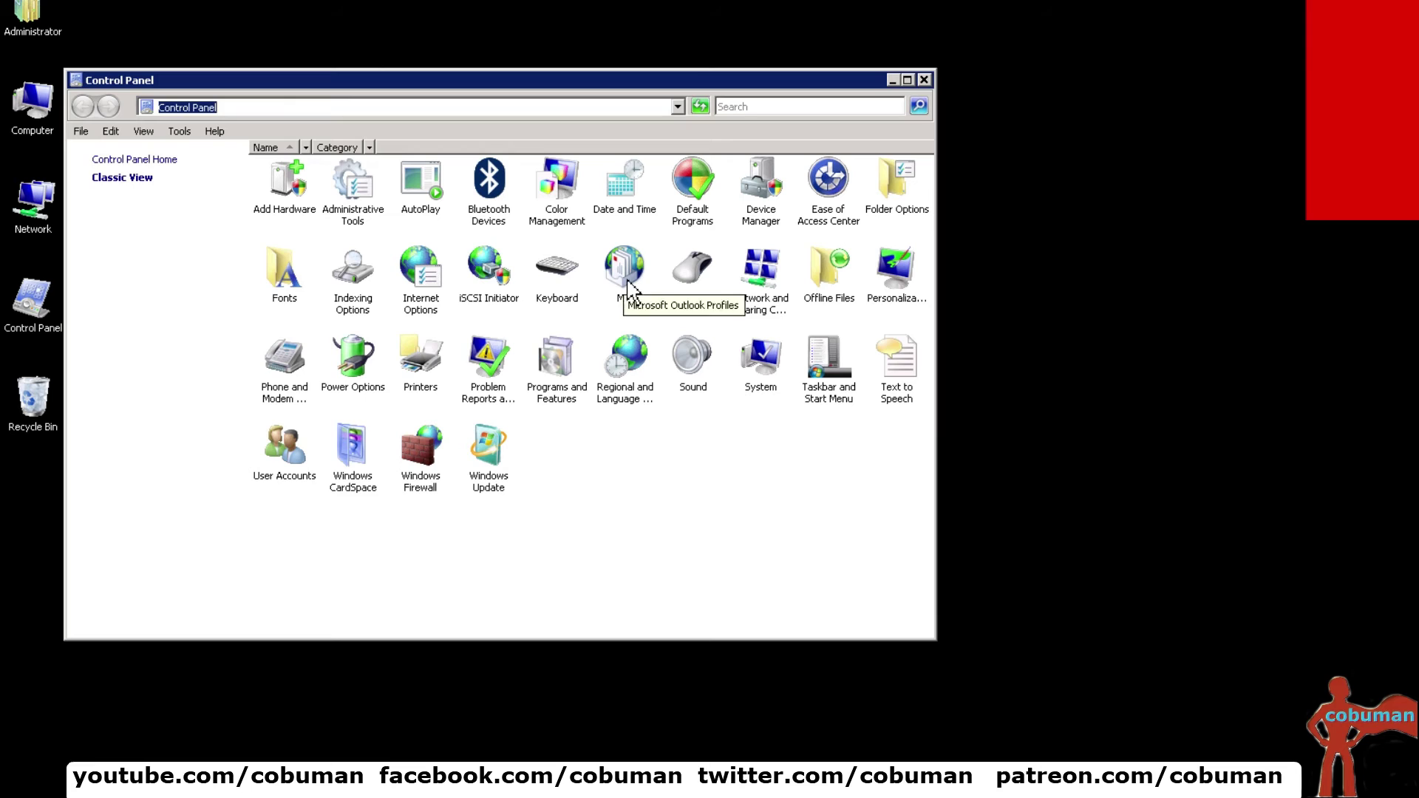
click(627, 279)
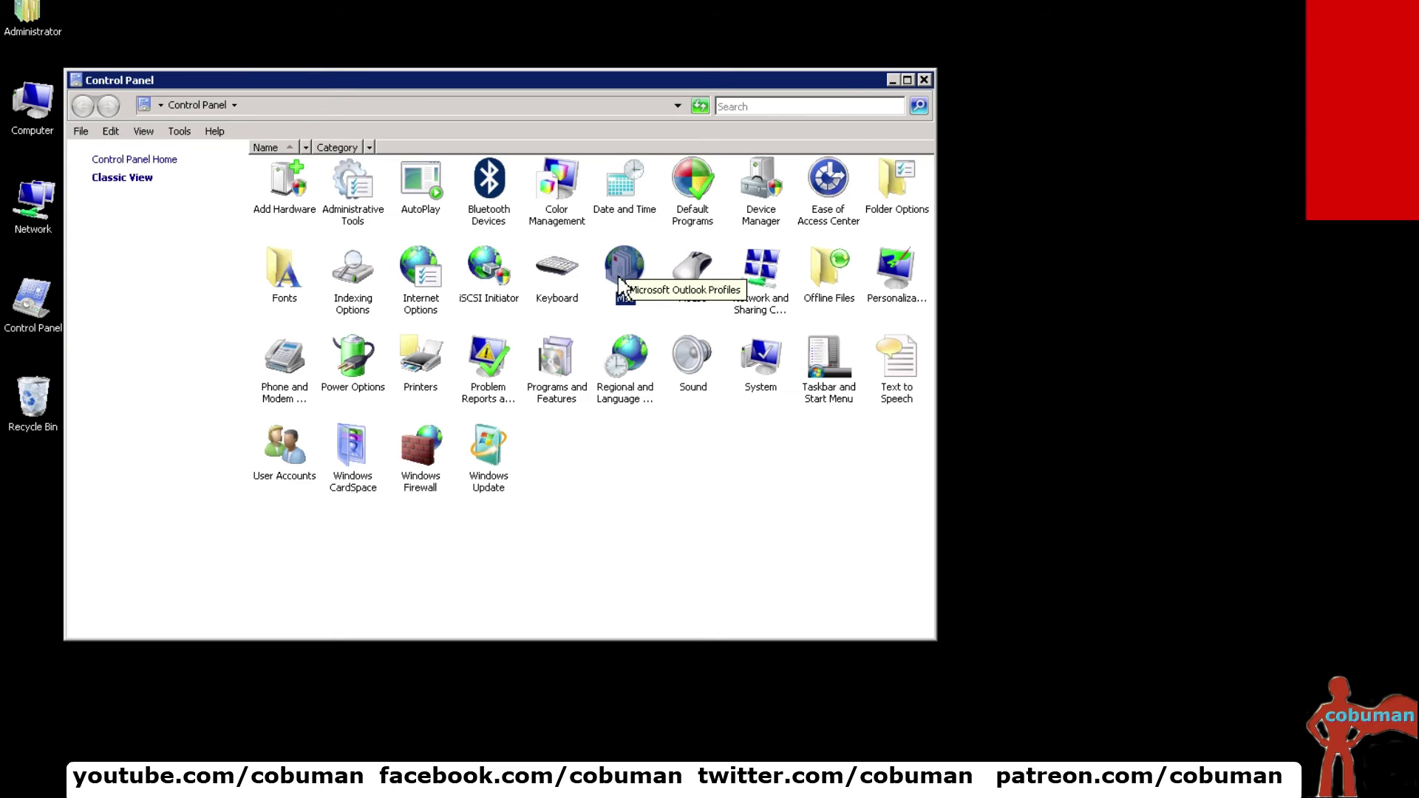
Open Mail Setup and bring up E-mail Accounts settings, showing an empty E-mail tab
double_click(625, 267)
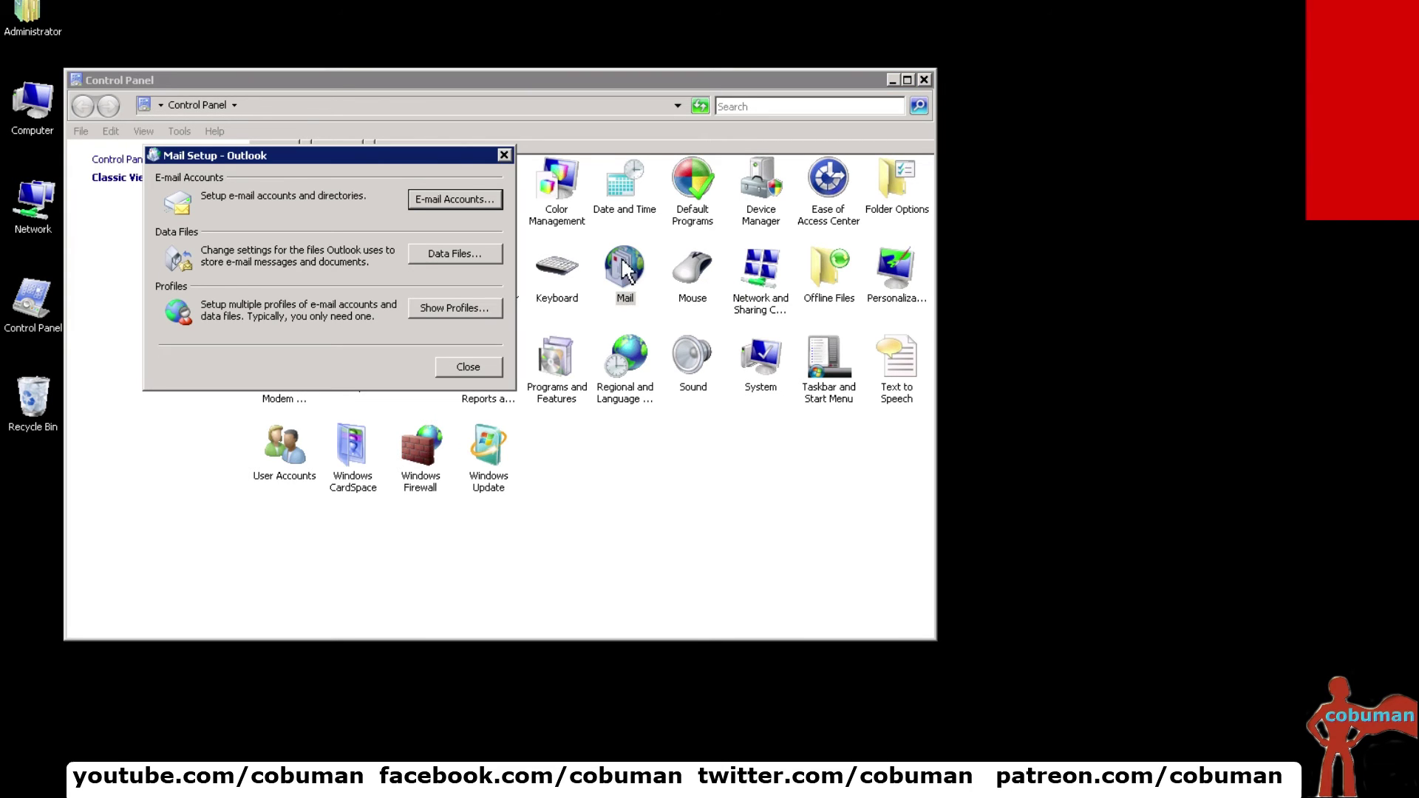
drag(422, 153, 643, 231)
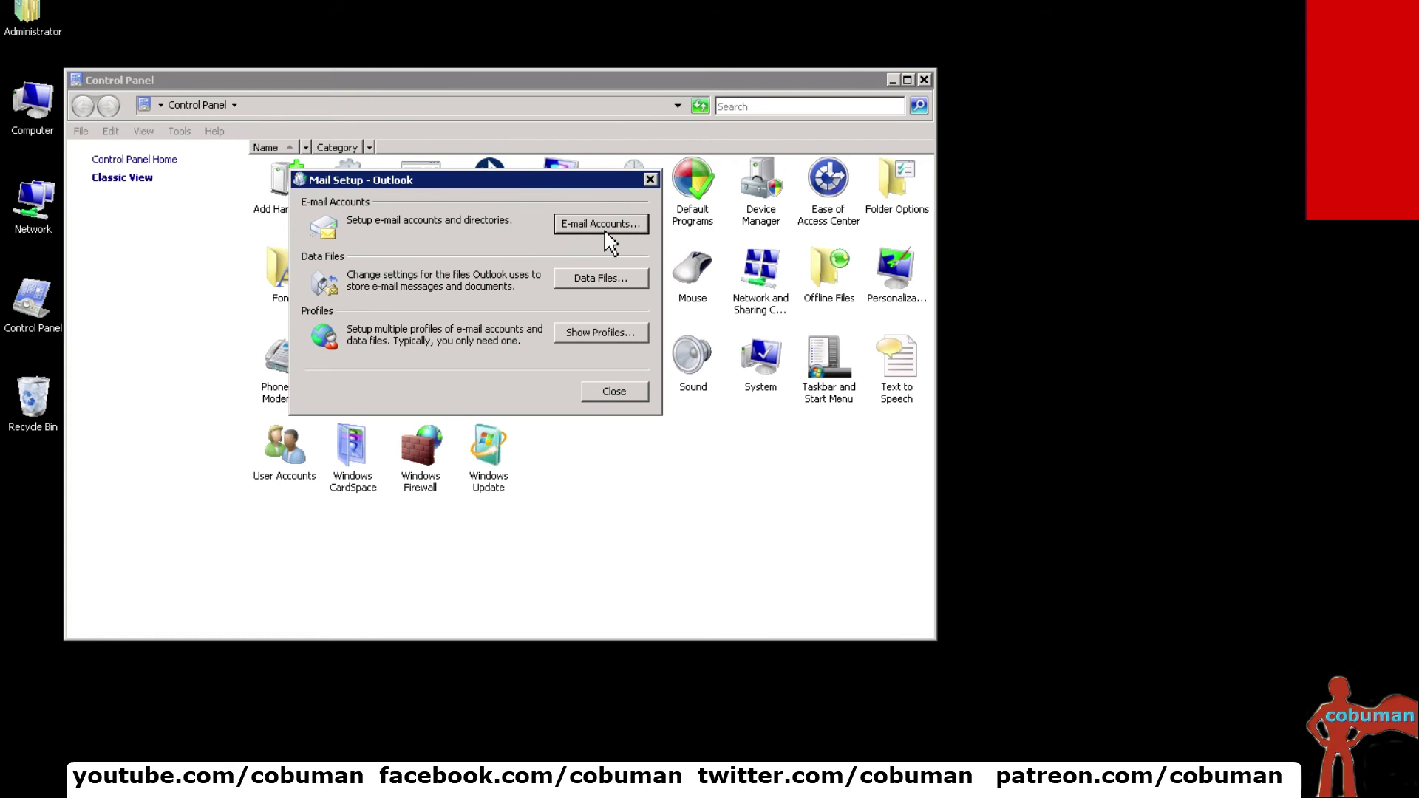
click(607, 230)
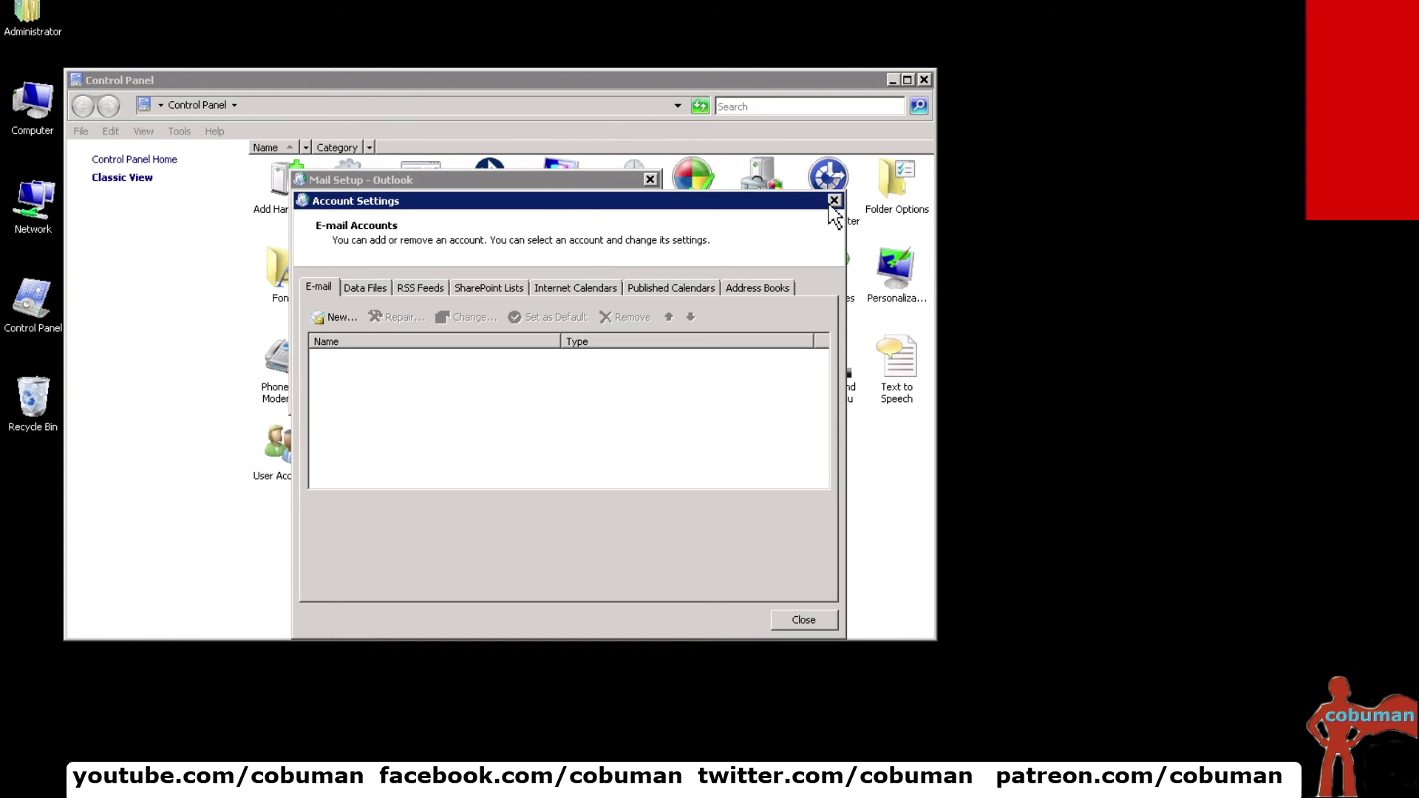
click(834, 200)
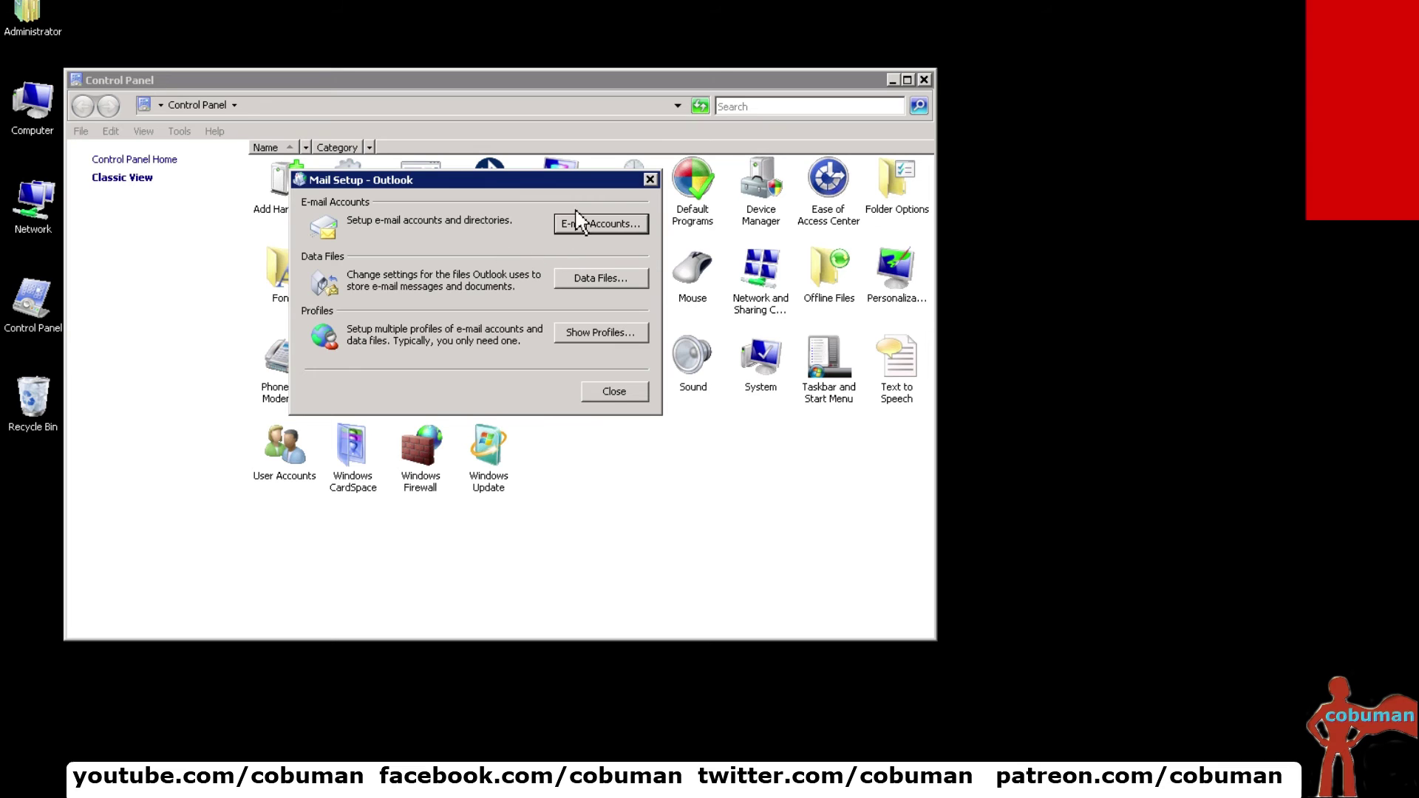
click(608, 226)
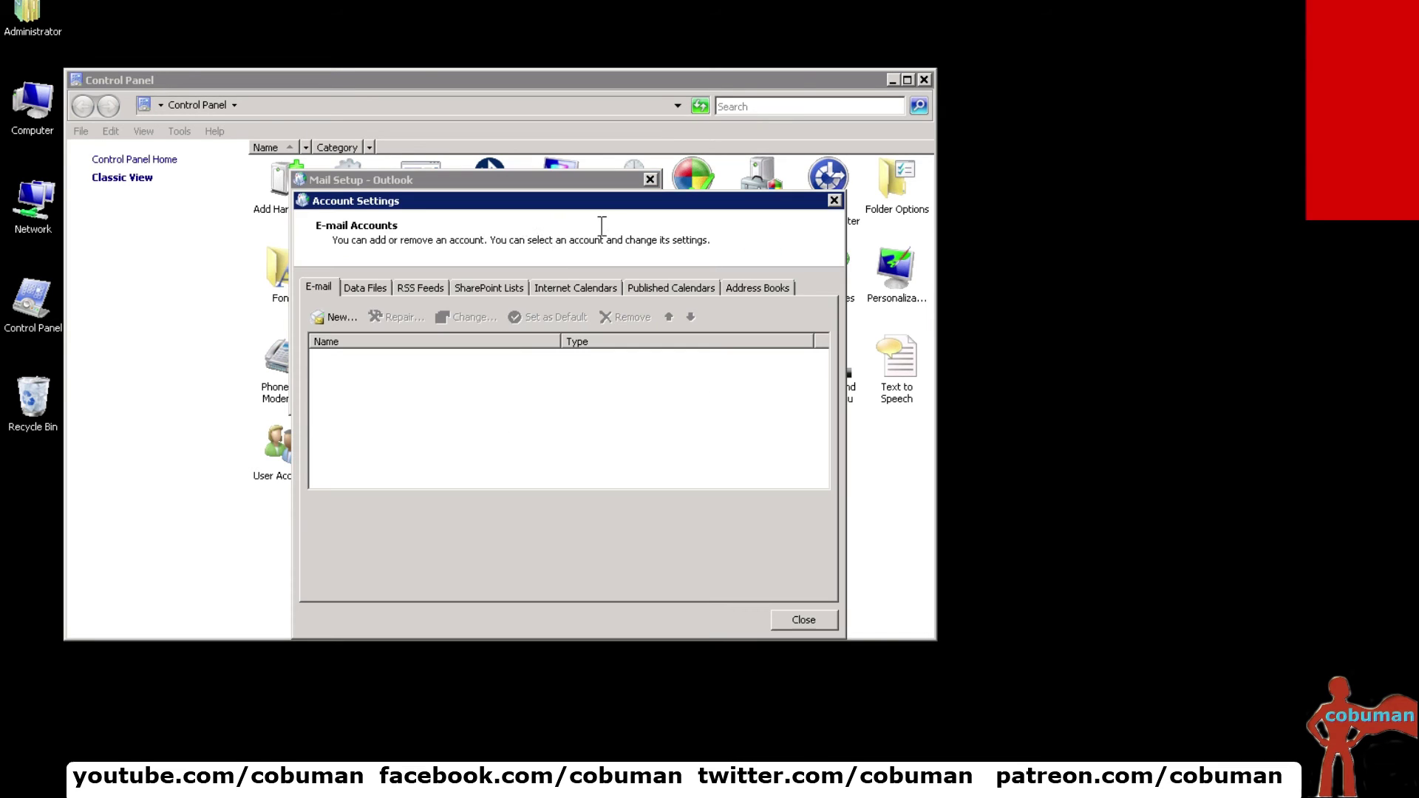
drag(553, 208, 508, 112)
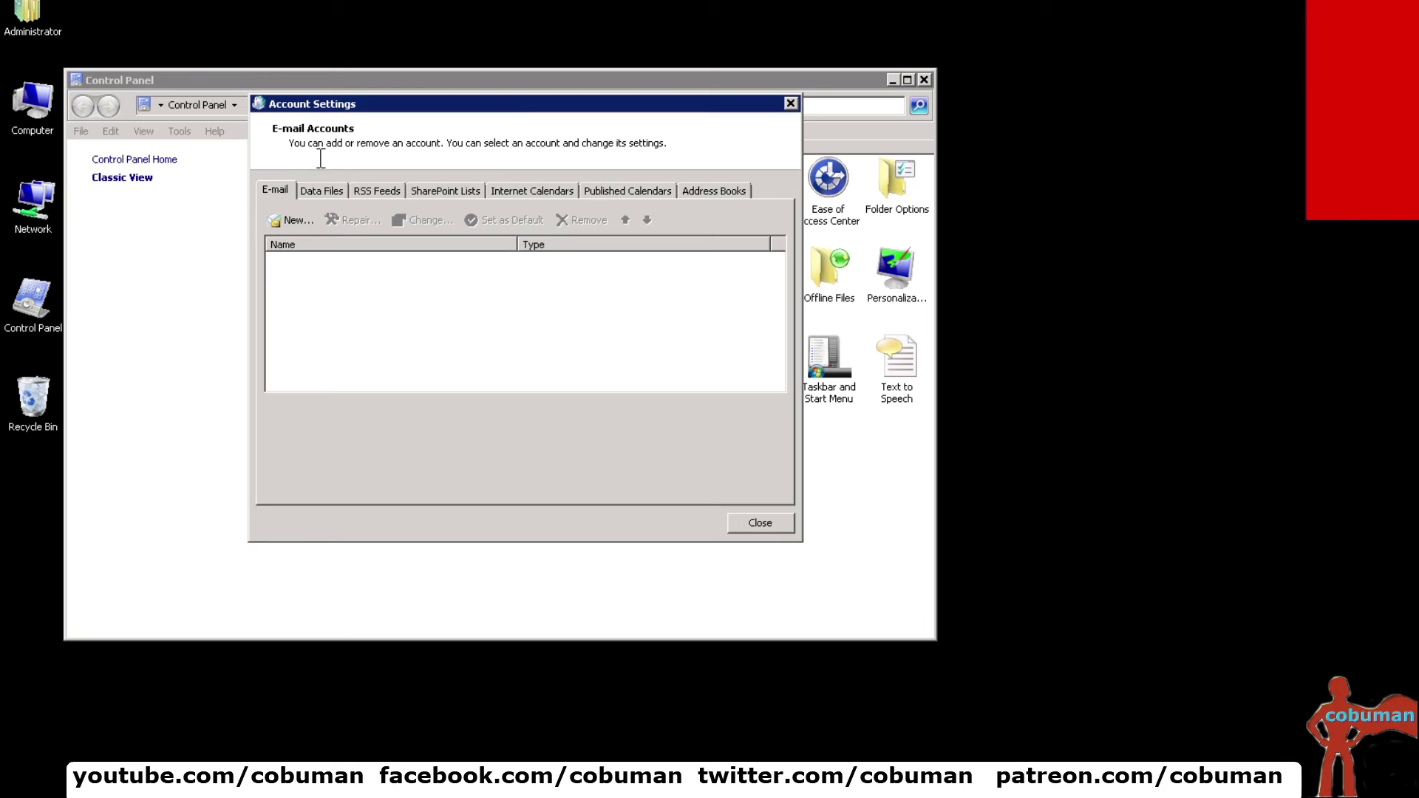
Show the Data Files tab and select the 2nd Archive and New Archive data files
click(335, 194)
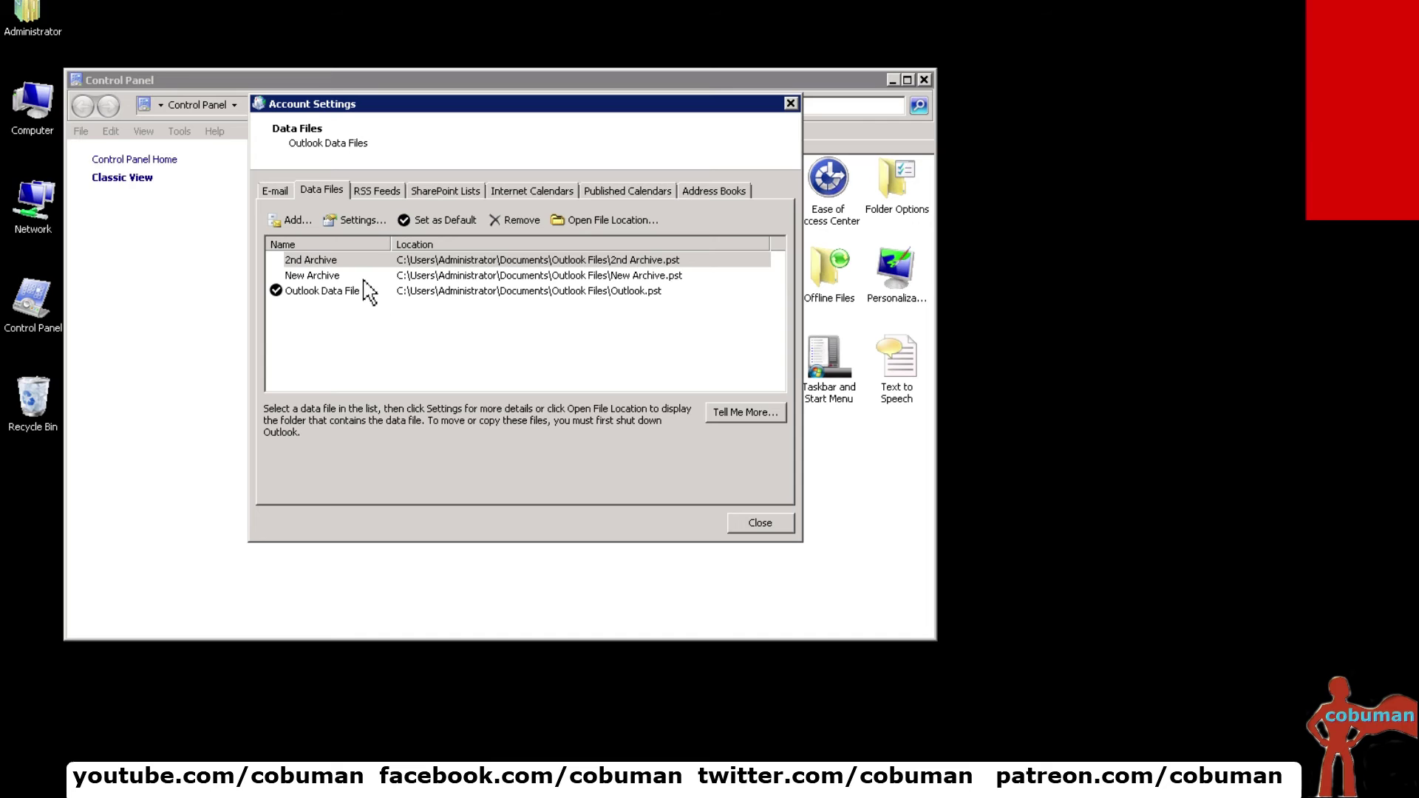
click(426, 278)
click(423, 262)
click(426, 279)
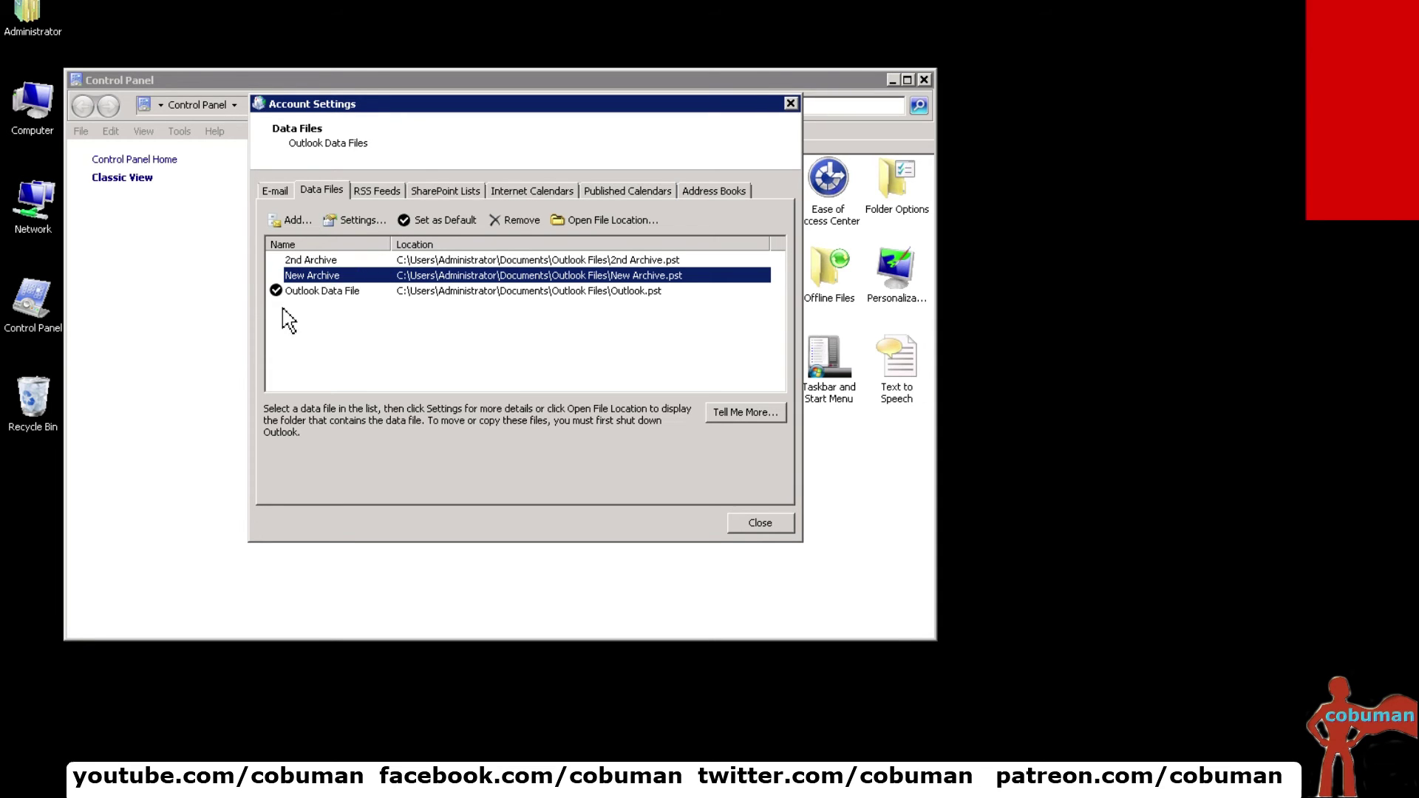
Browse the Outlook Files folder through Add, viewing New Archive and Outlook Data File, then cancel
click(293, 219)
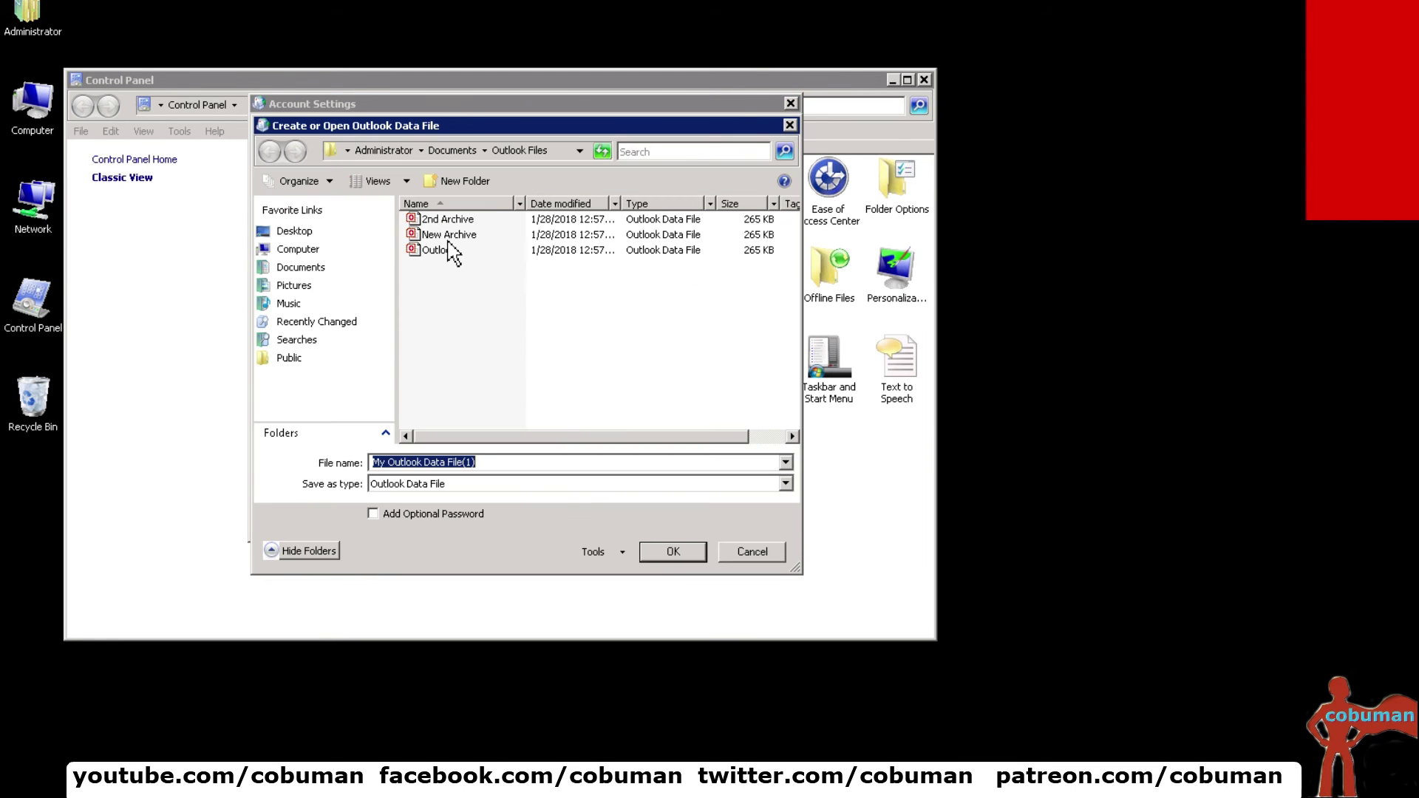
click(449, 236)
click(454, 252)
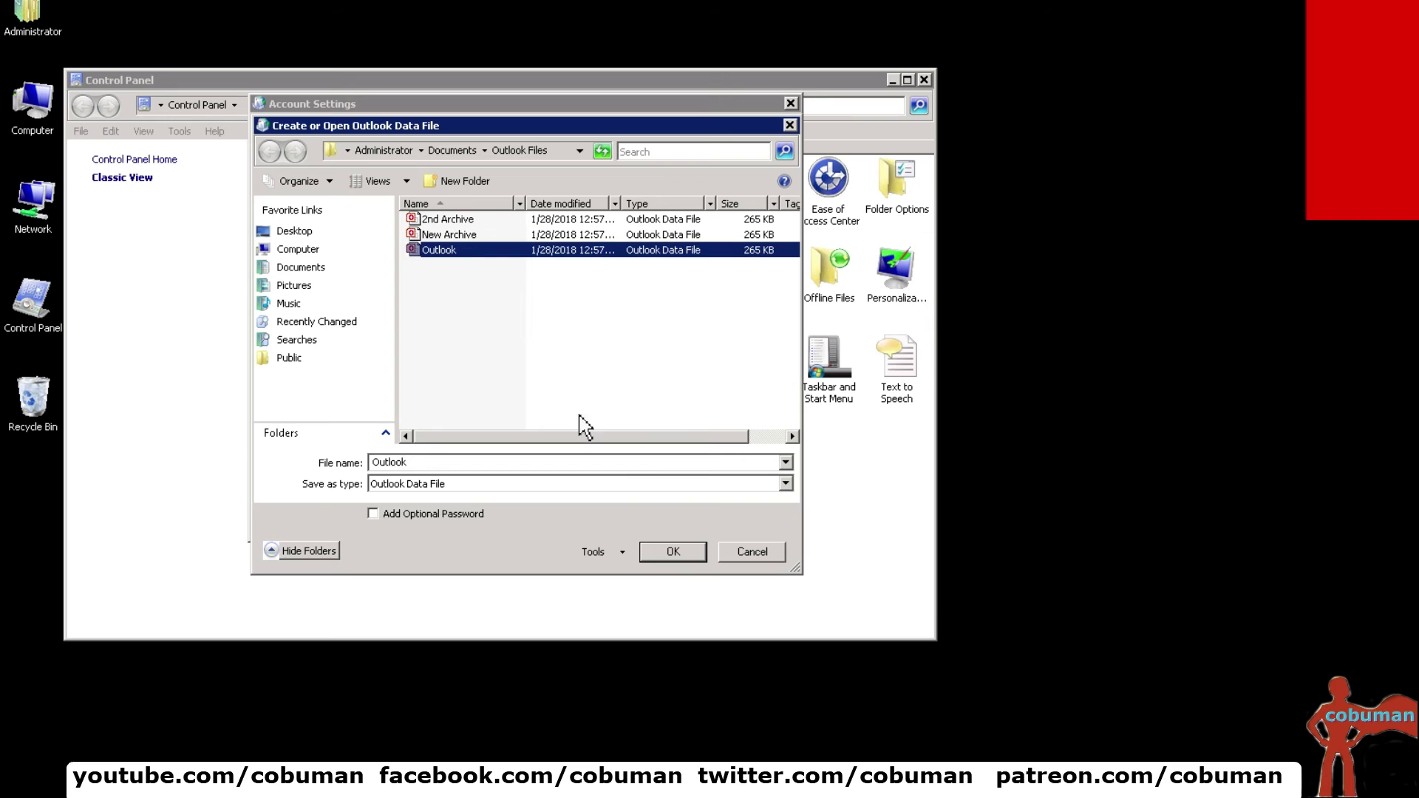
click(747, 552)
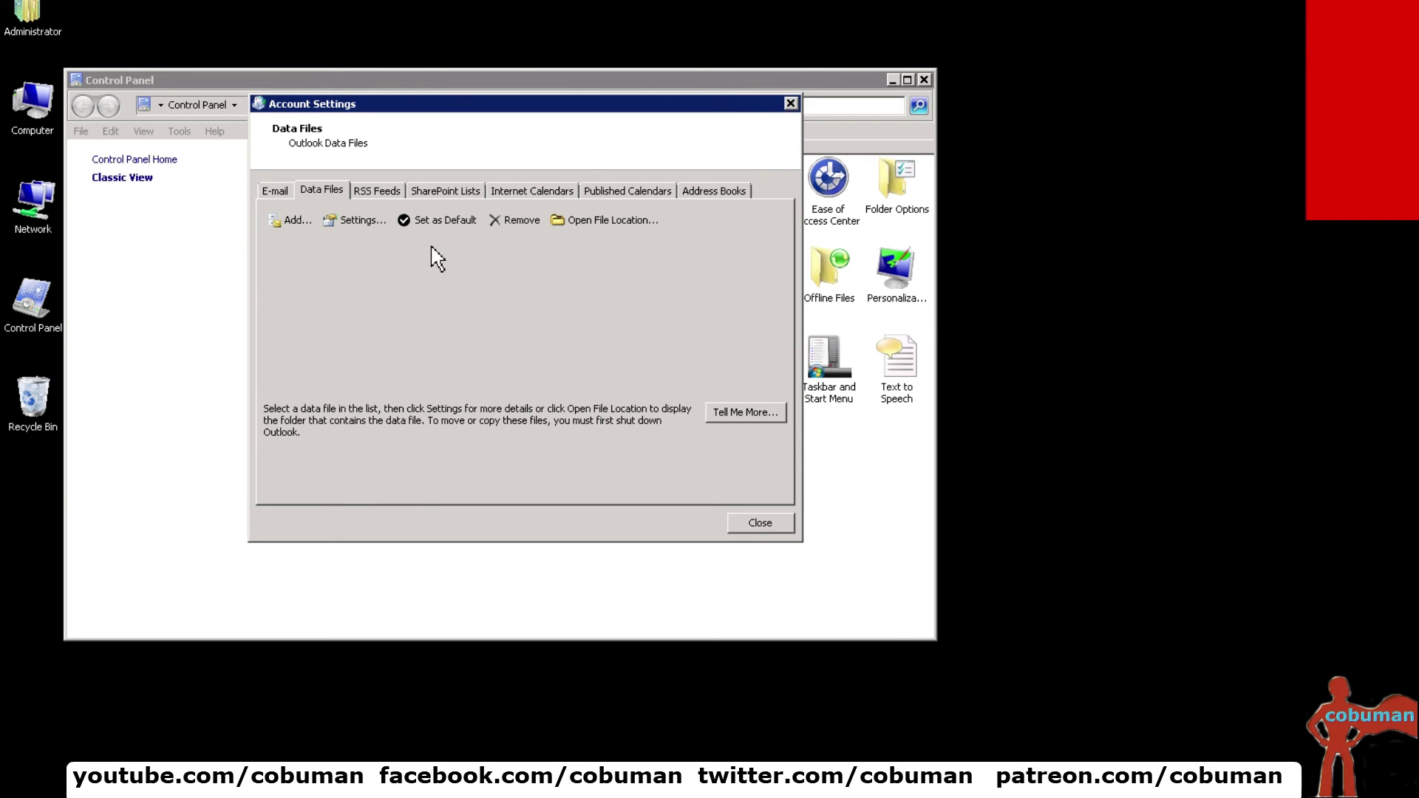
Cancel the Add New Account wizard from the E-mail tab and close Account Settings
click(276, 192)
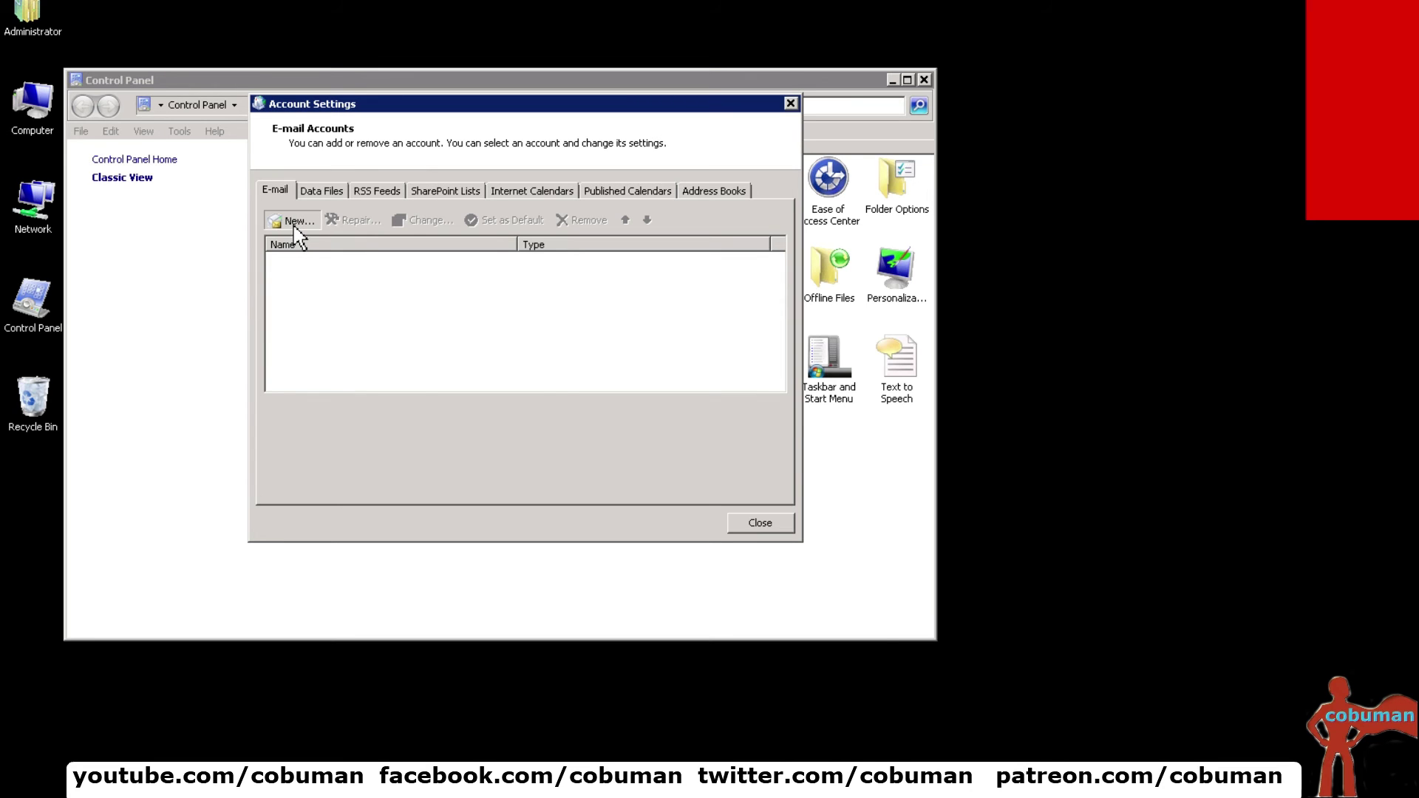
click(295, 225)
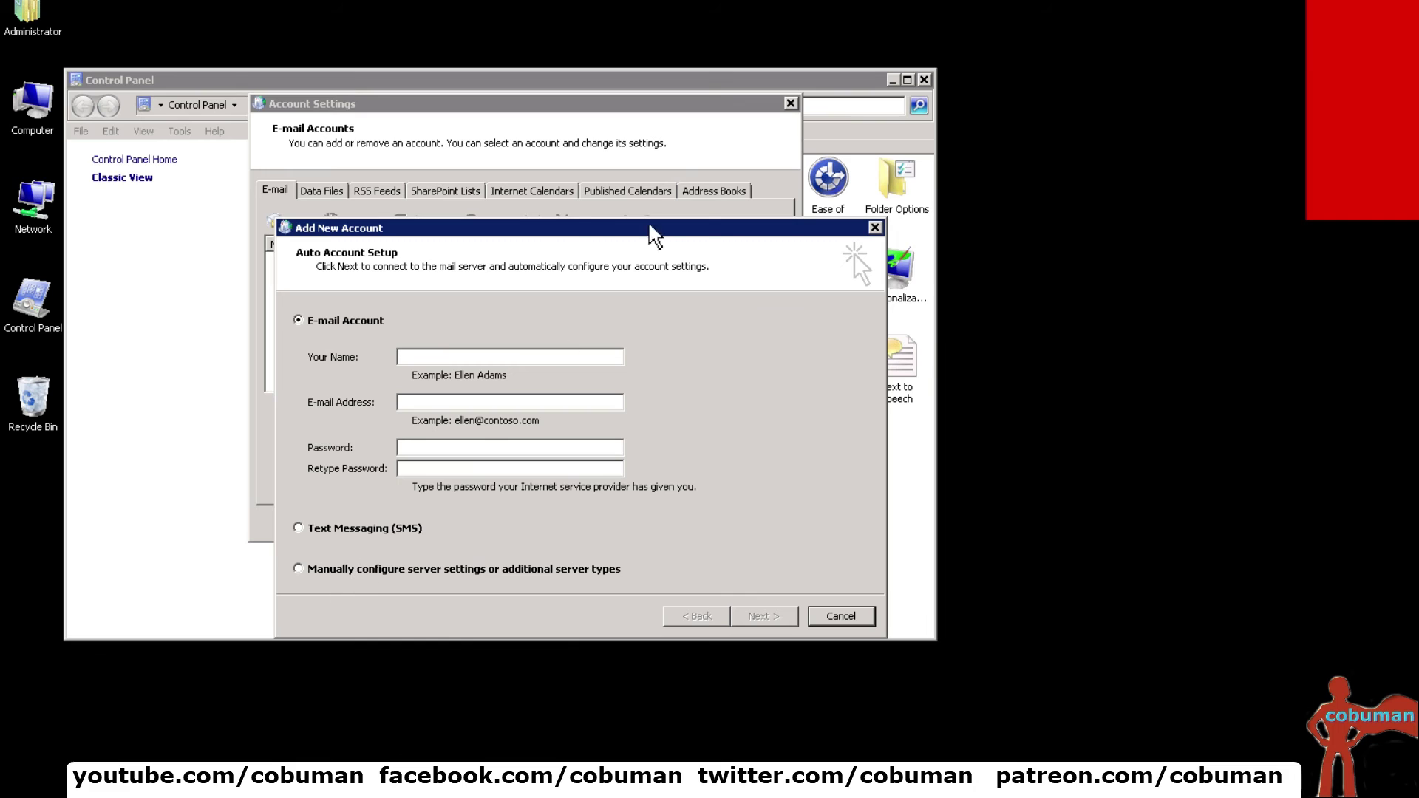
drag(571, 229, 575, 147)
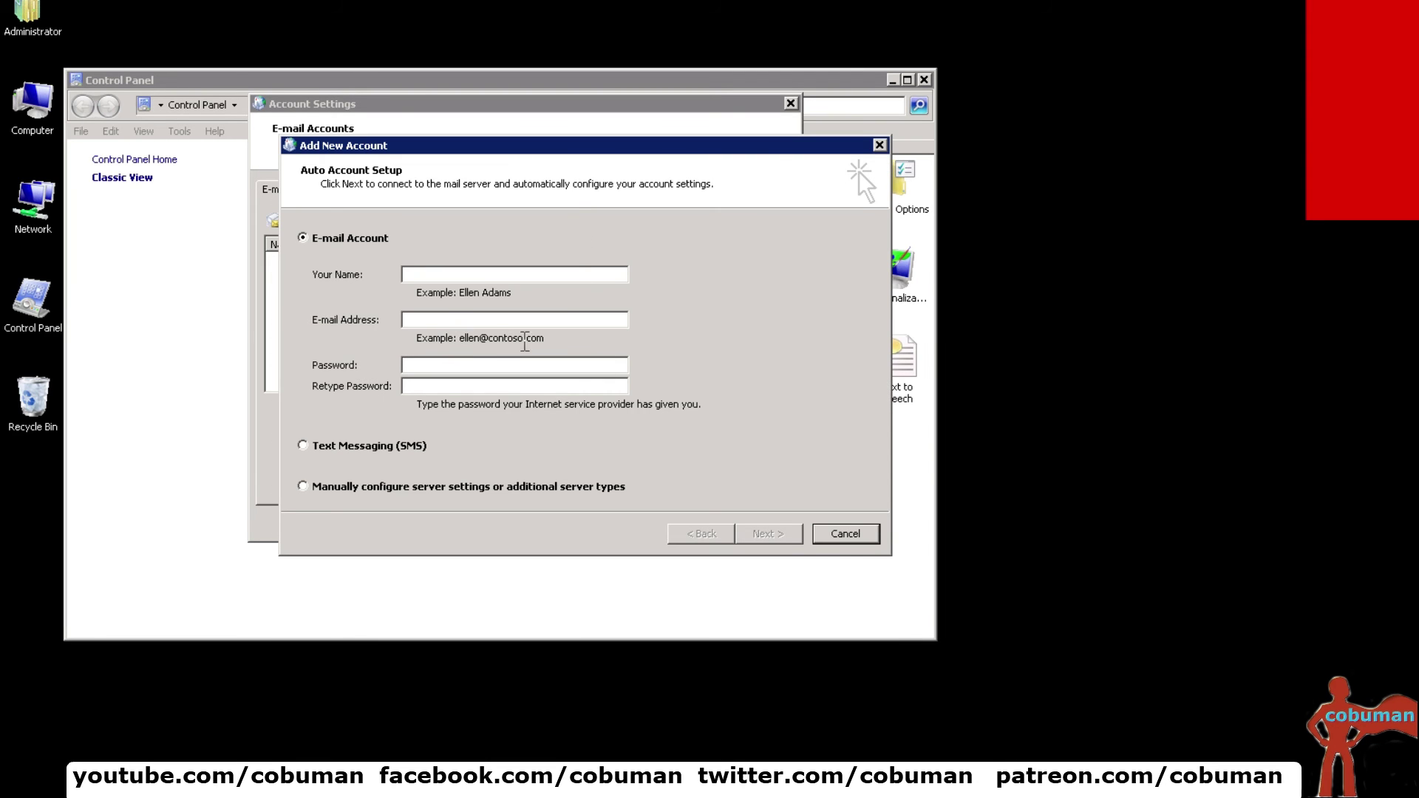
click(846, 534)
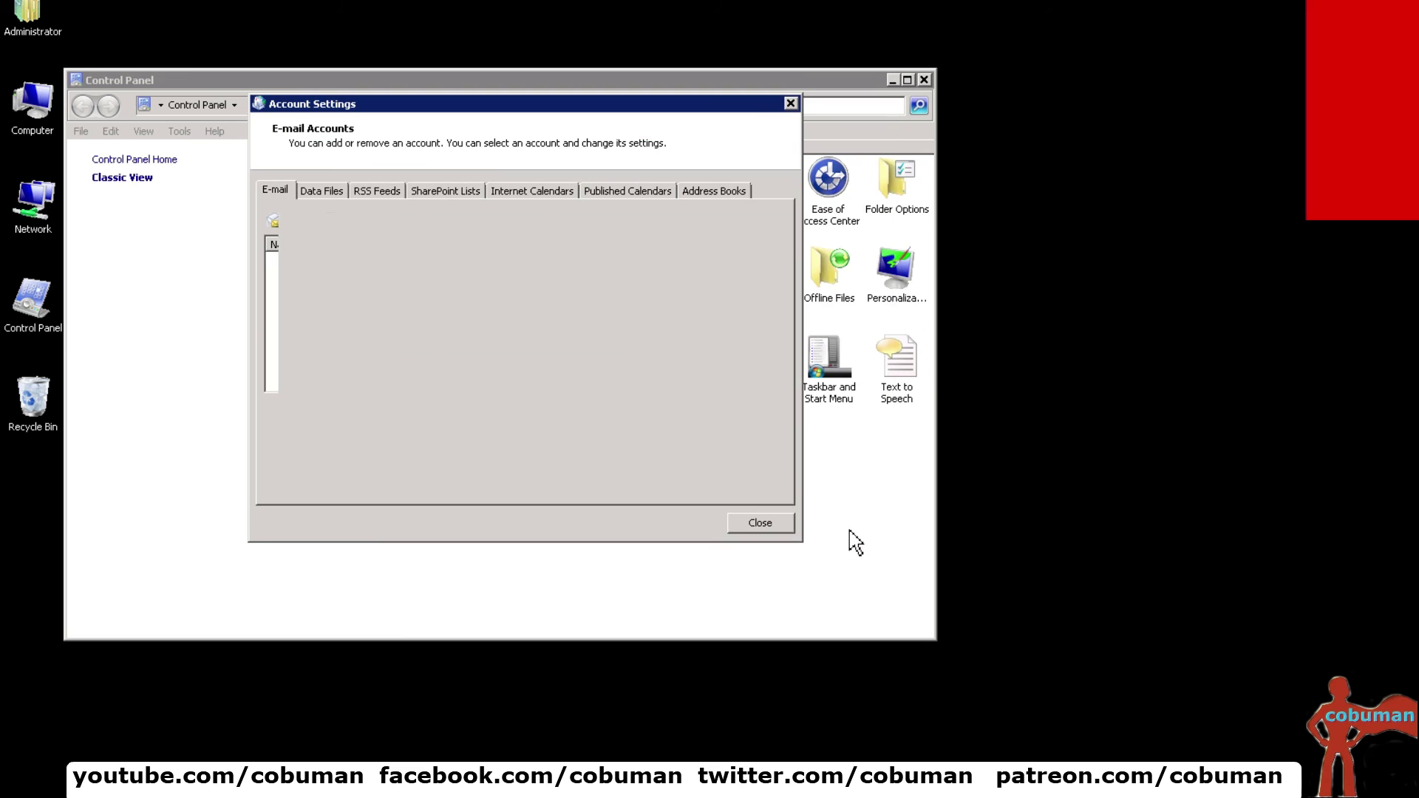
click(791, 104)
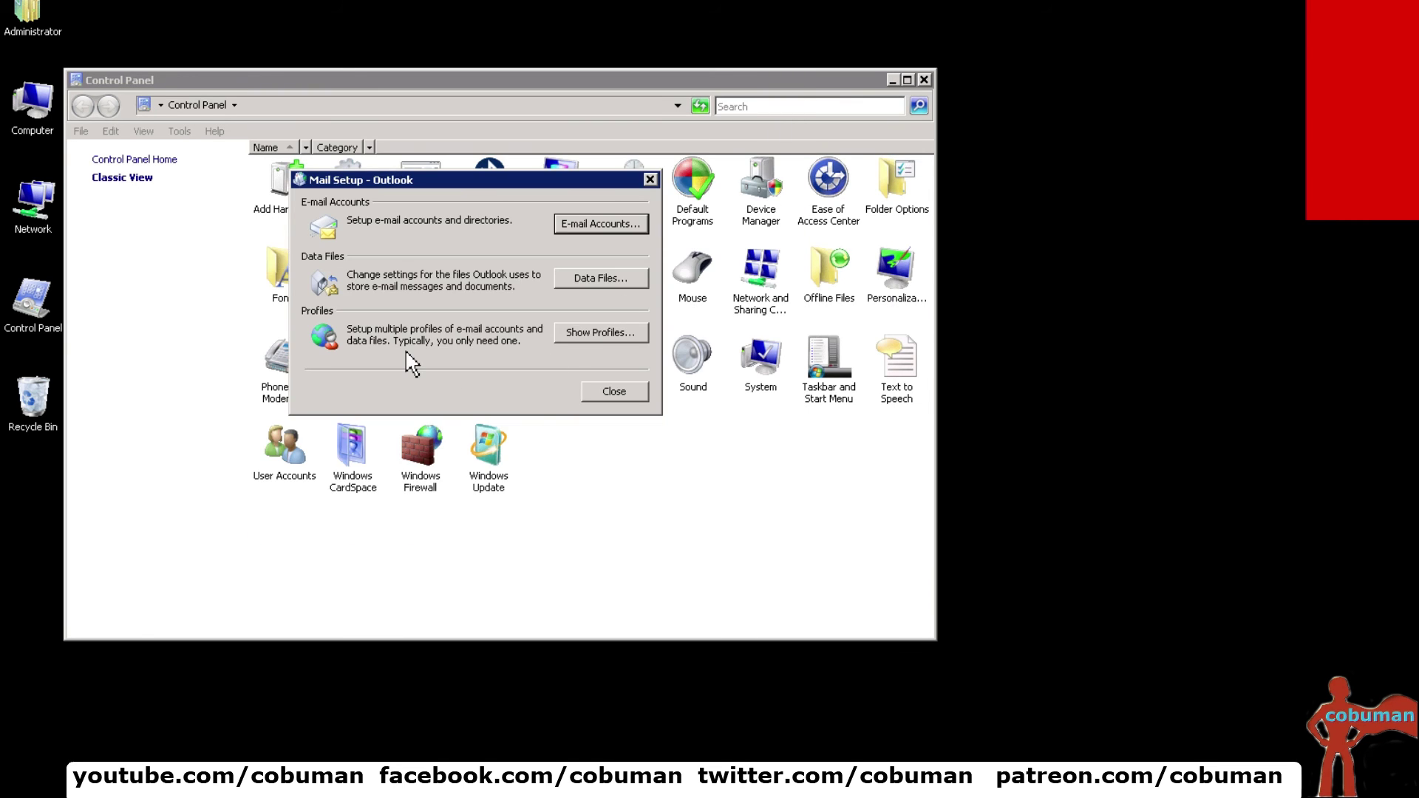
click(598, 337)
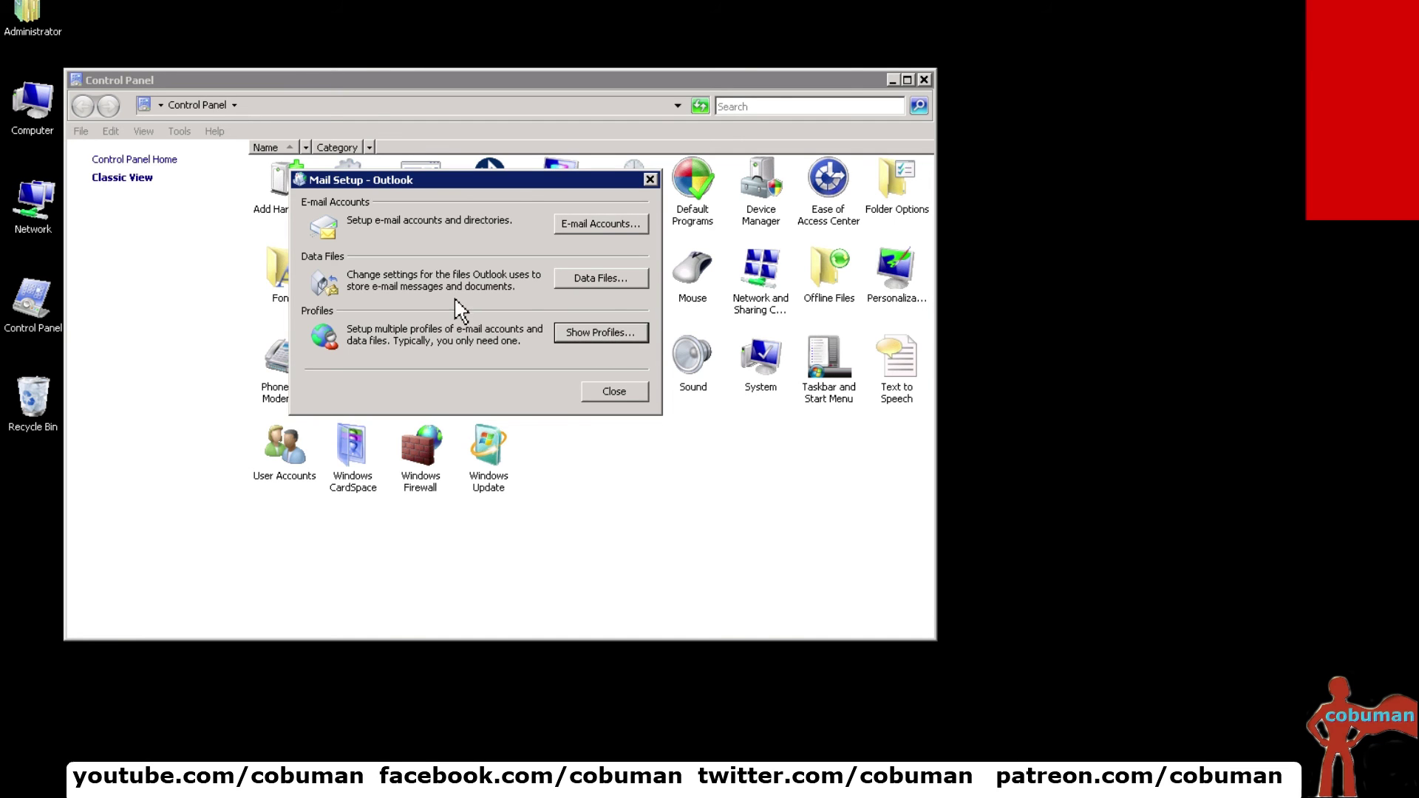
click(606, 279)
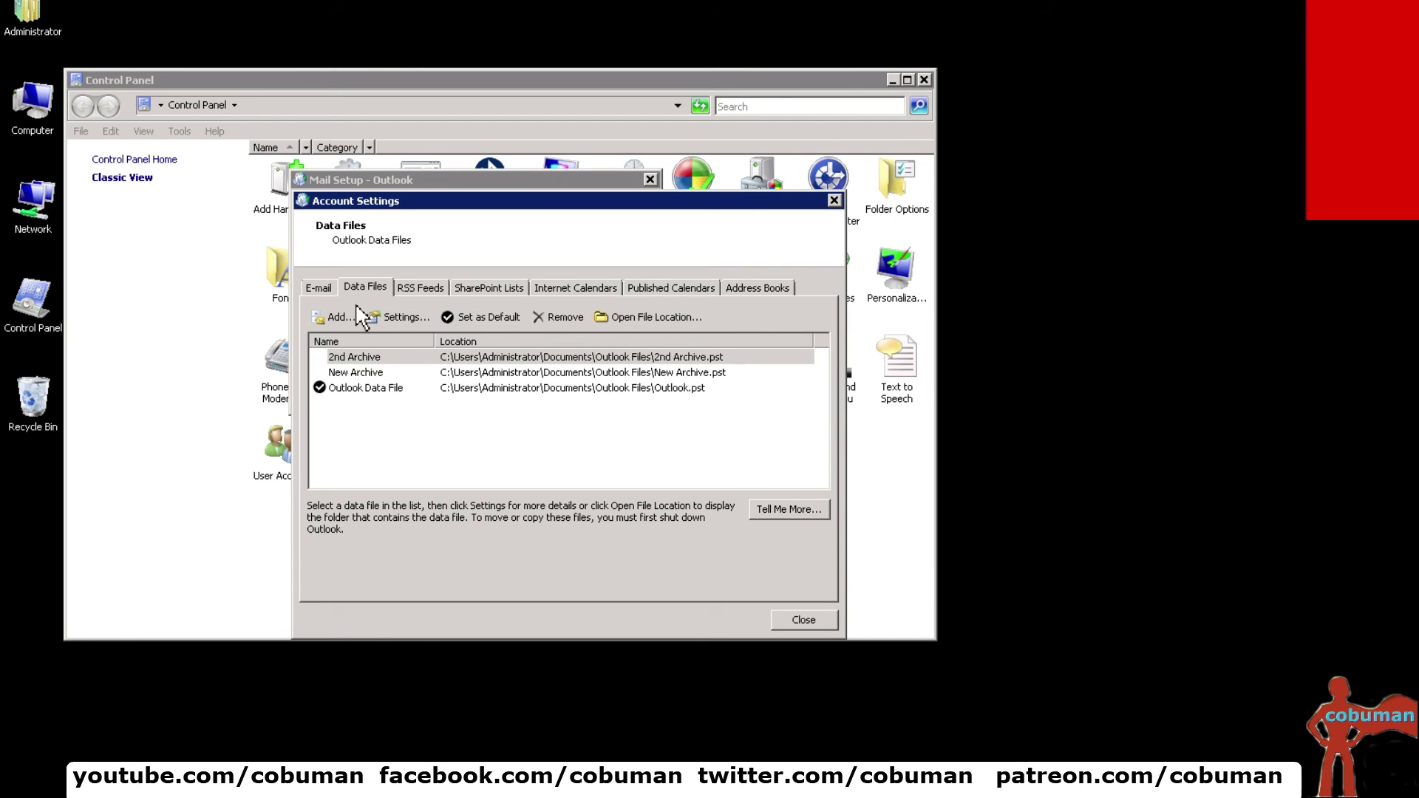
drag(515, 201, 510, 142)
click(833, 137)
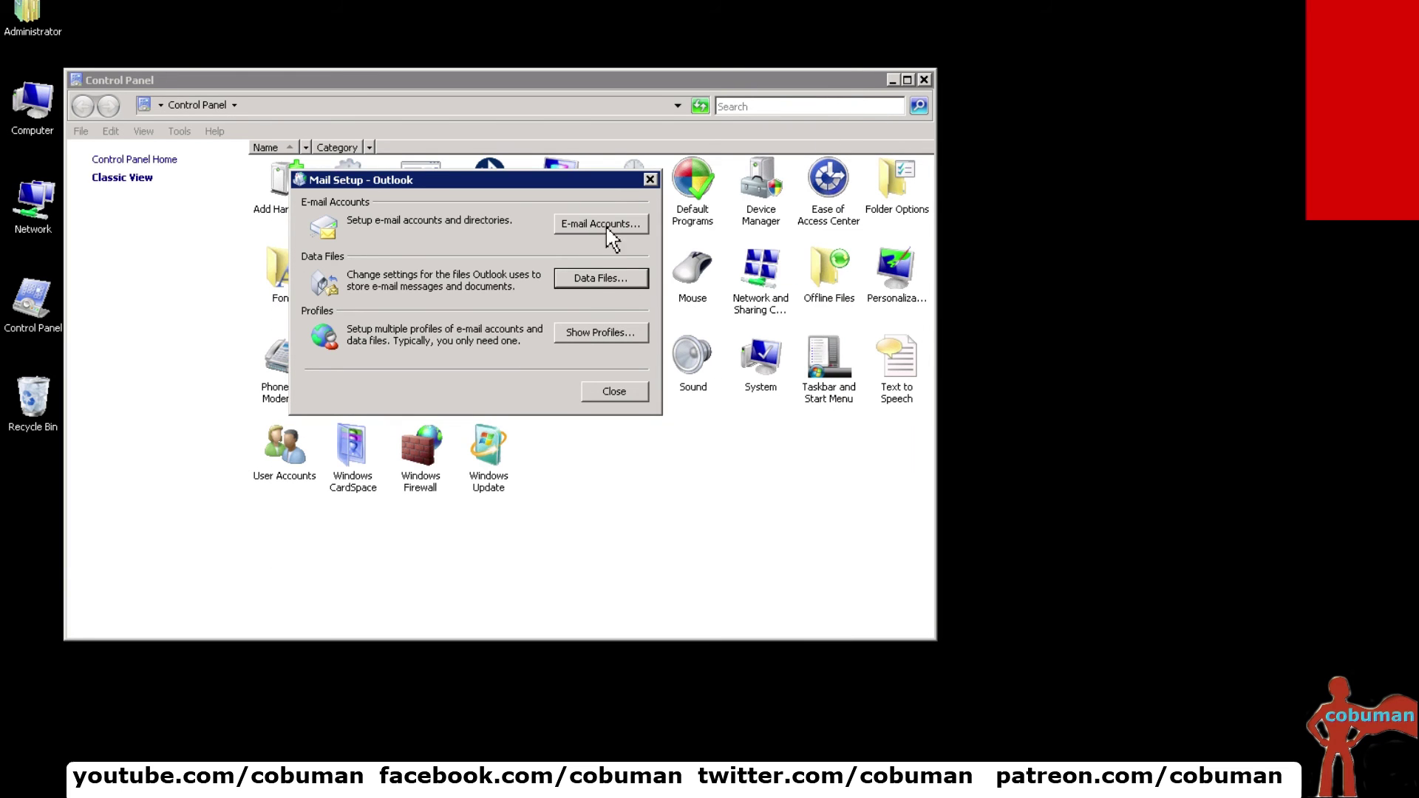
click(599, 340)
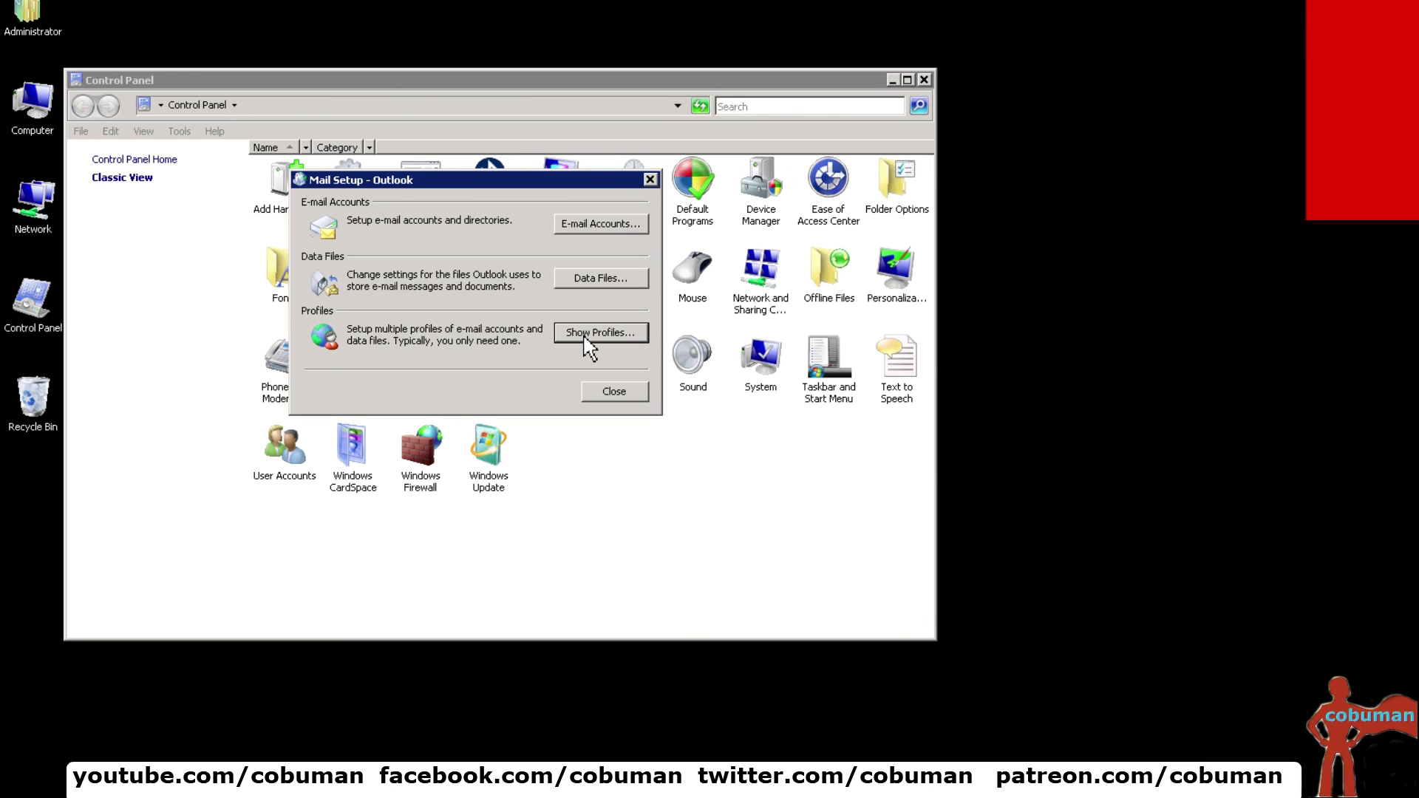
From Show Profiles, add a mail profile named 'NewProfile' and skip its account setup
click(585, 334)
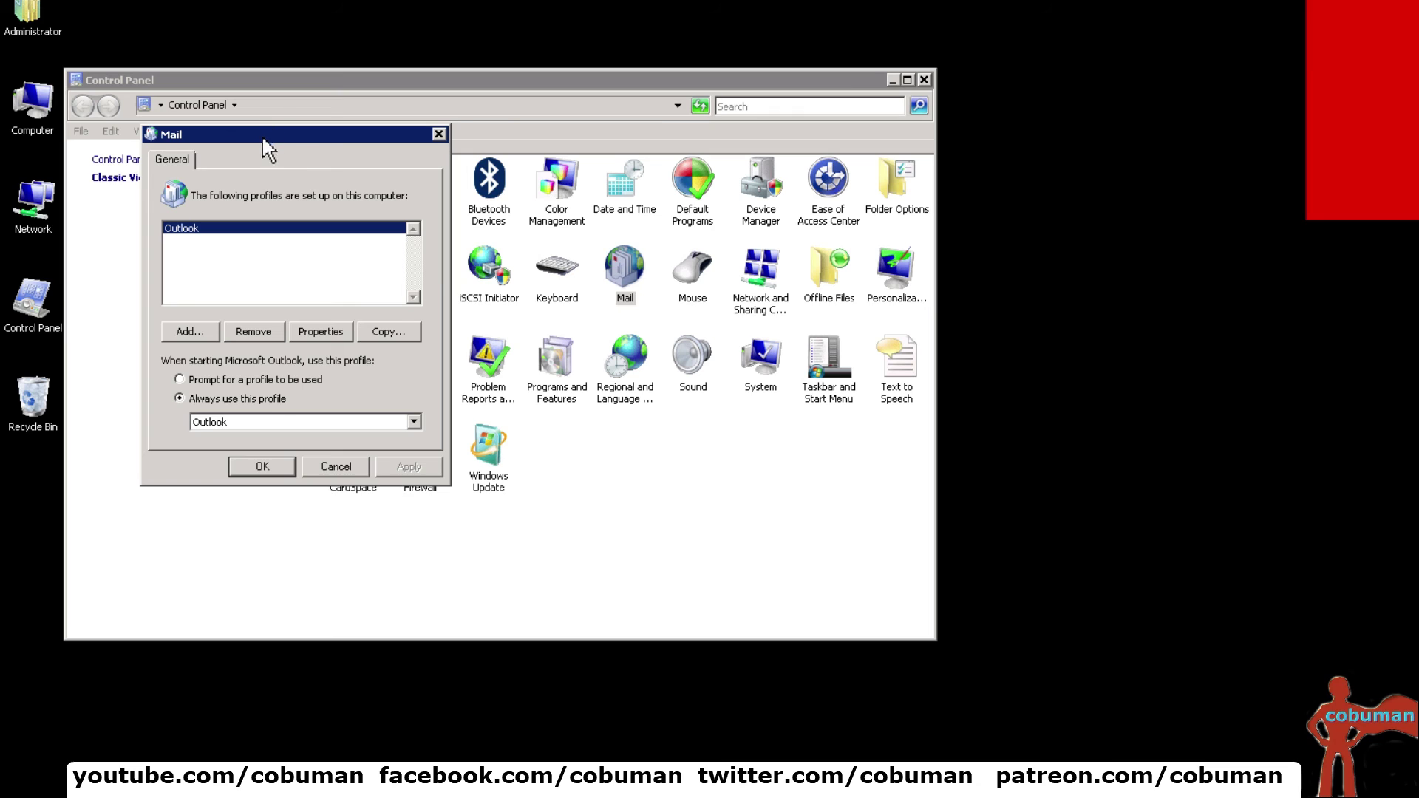
drag(270, 140, 330, 142)
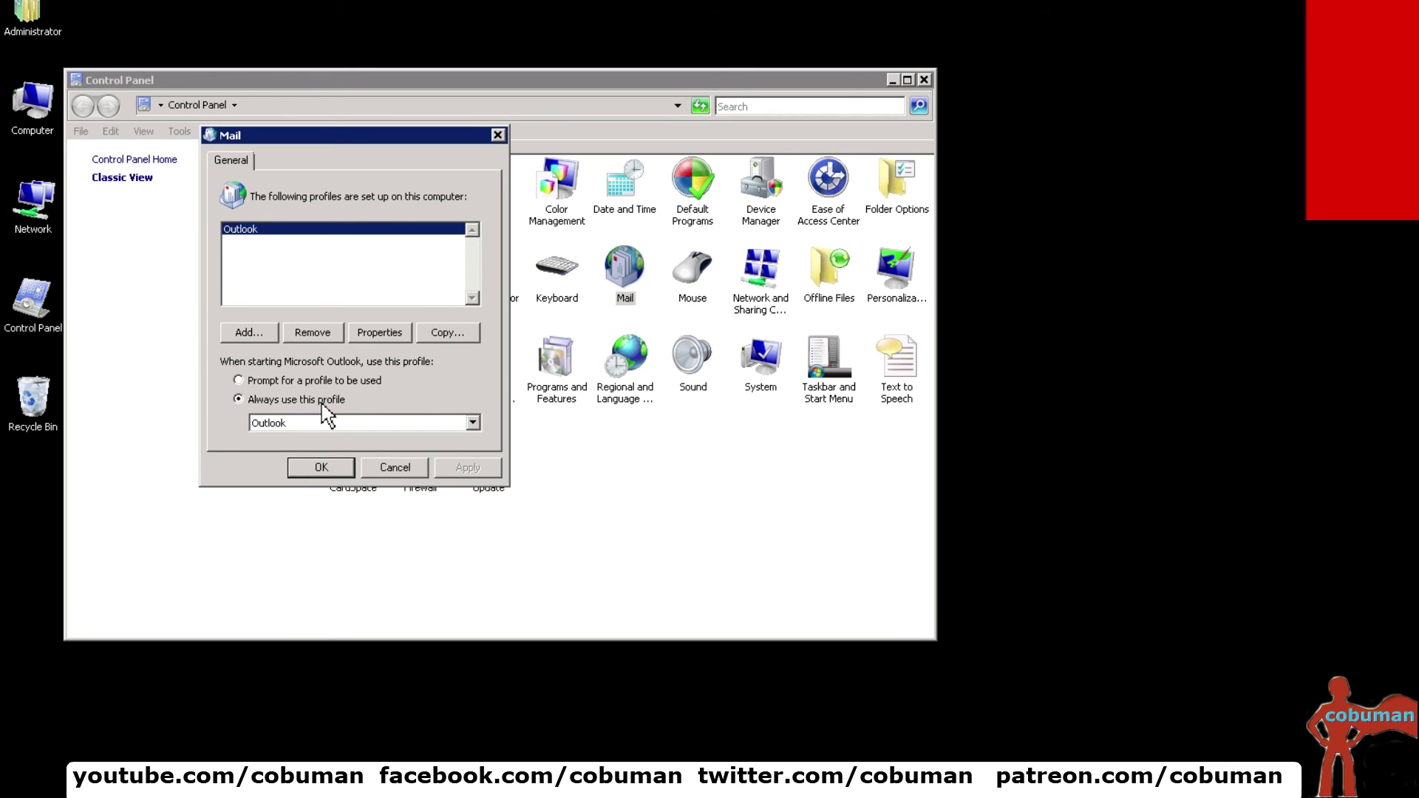
click(257, 341)
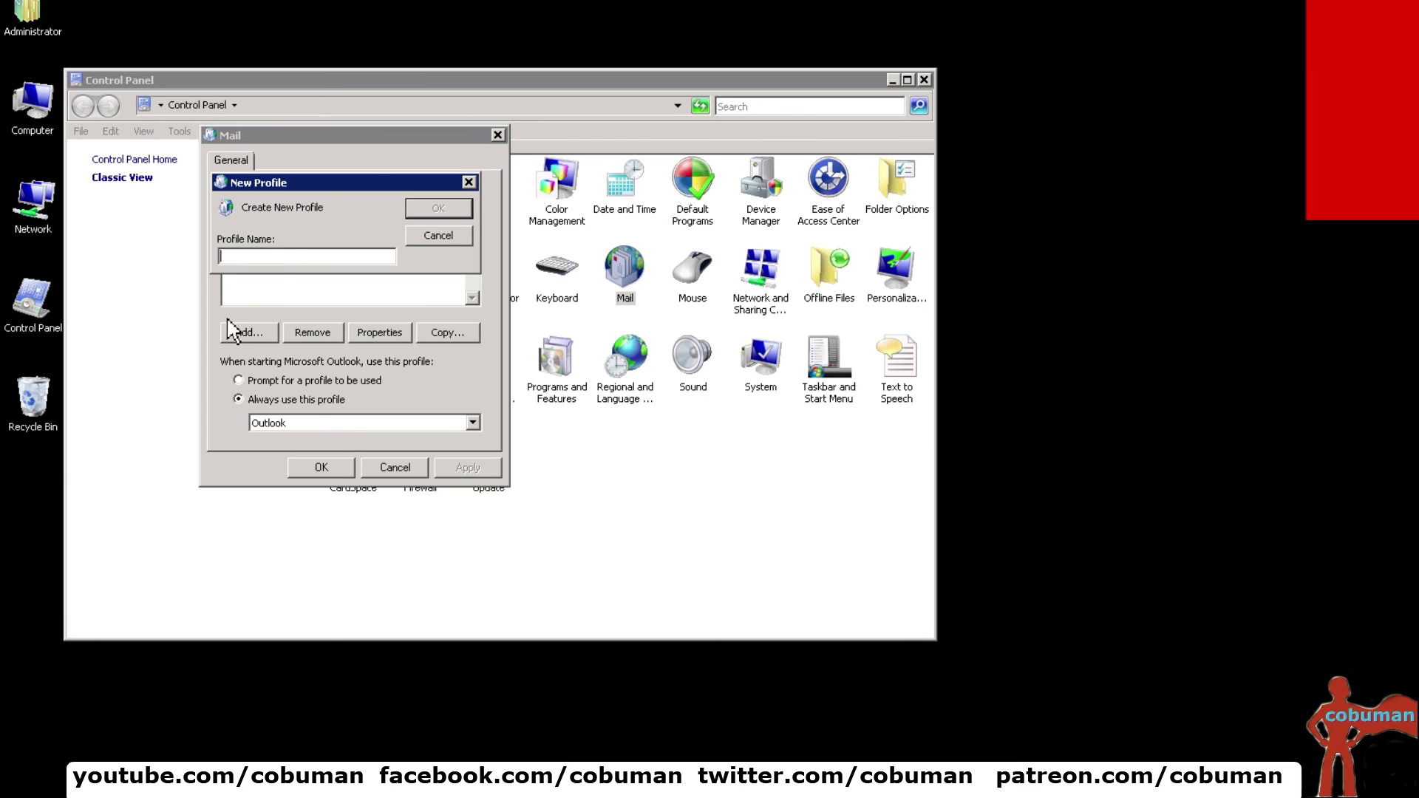
text(NewProfile)
key(Return)
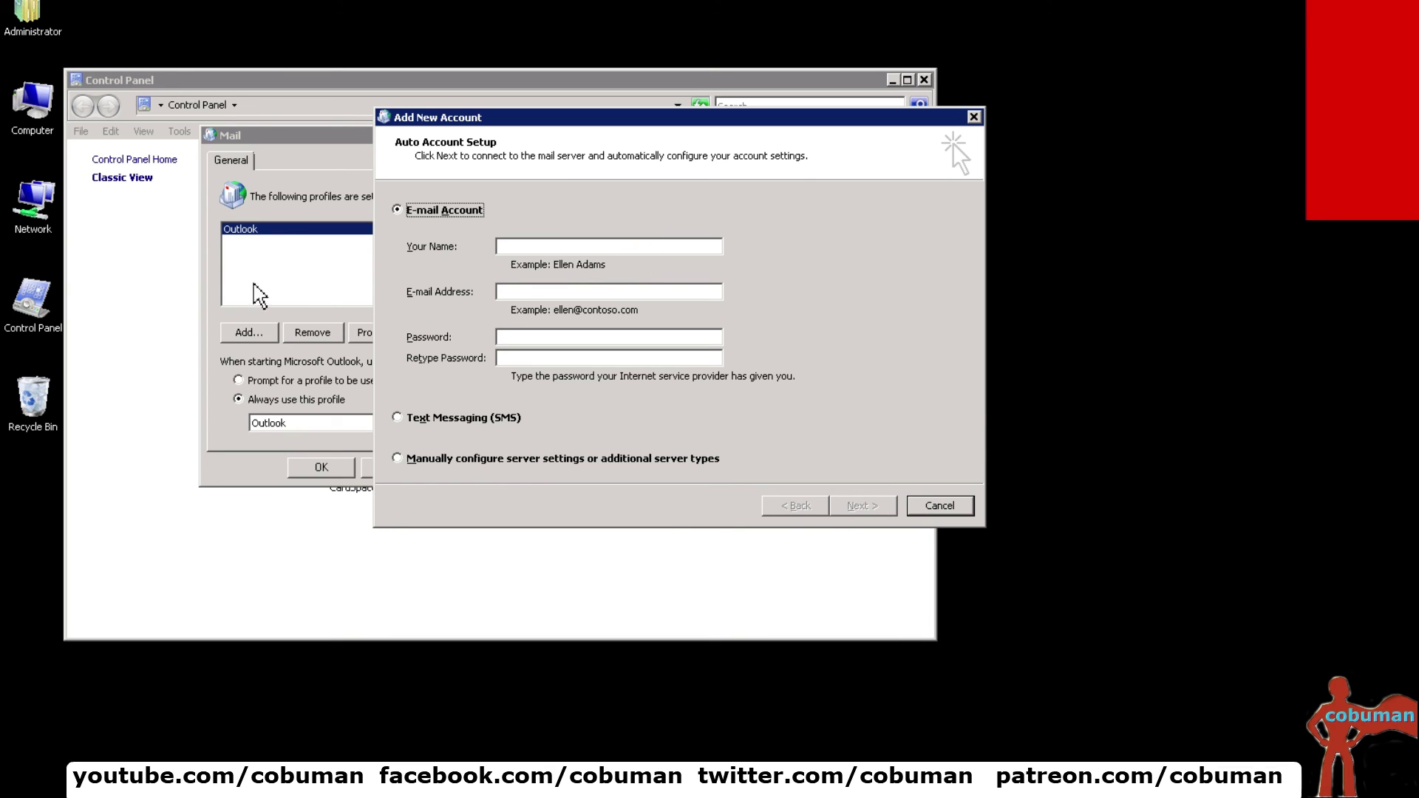
click(940, 506)
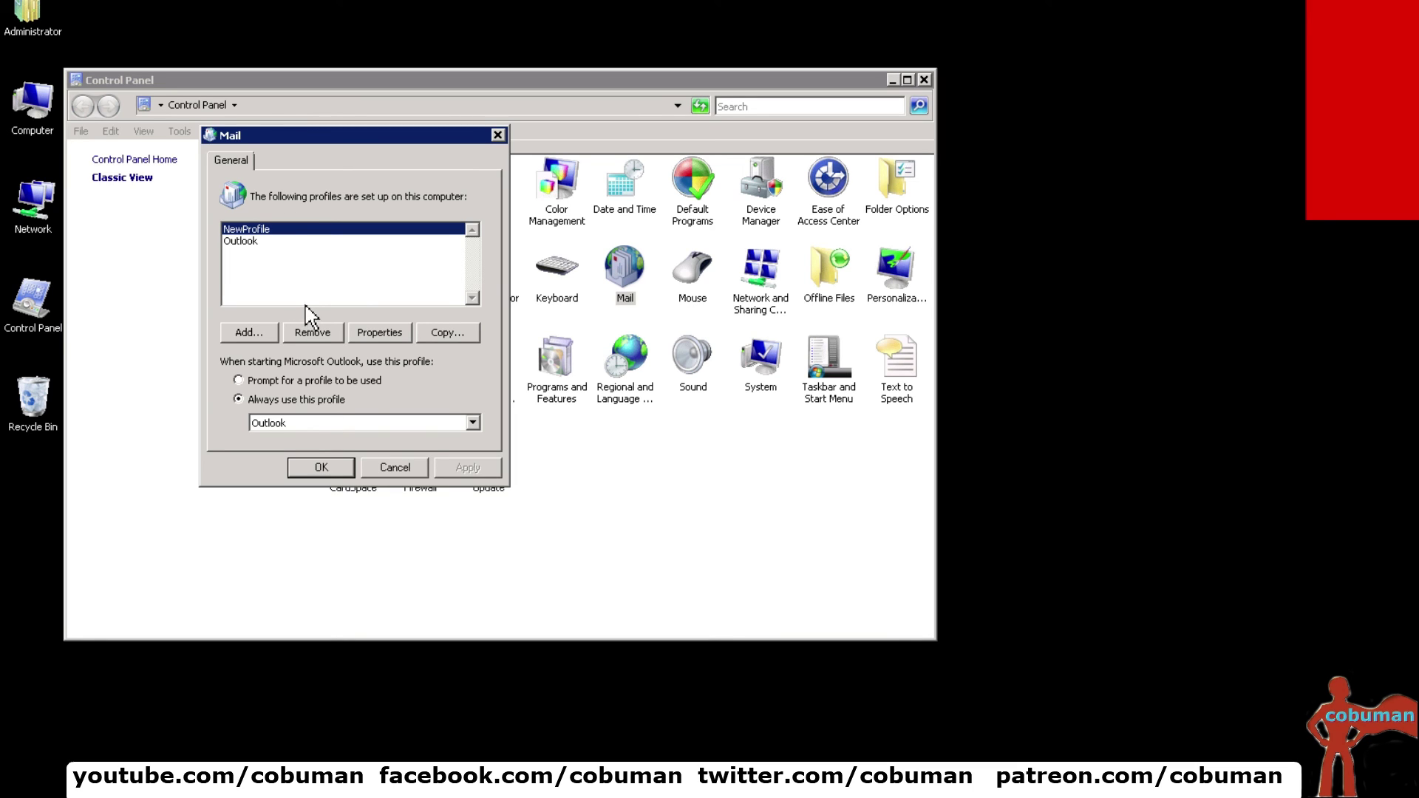
Close the profiles list, reopen Mail's Show Profiles, and select the NewProfile profile
click(324, 465)
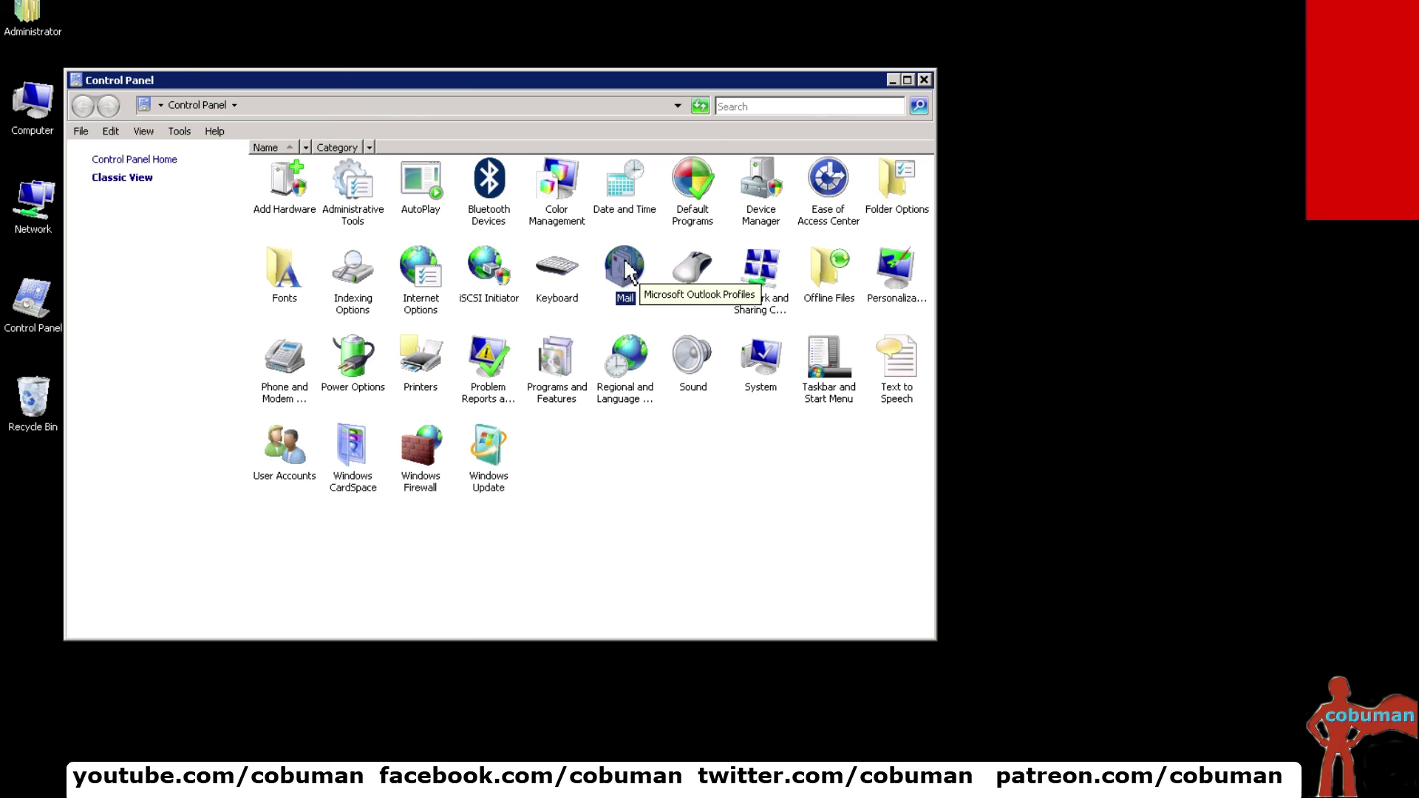
double_click(626, 268)
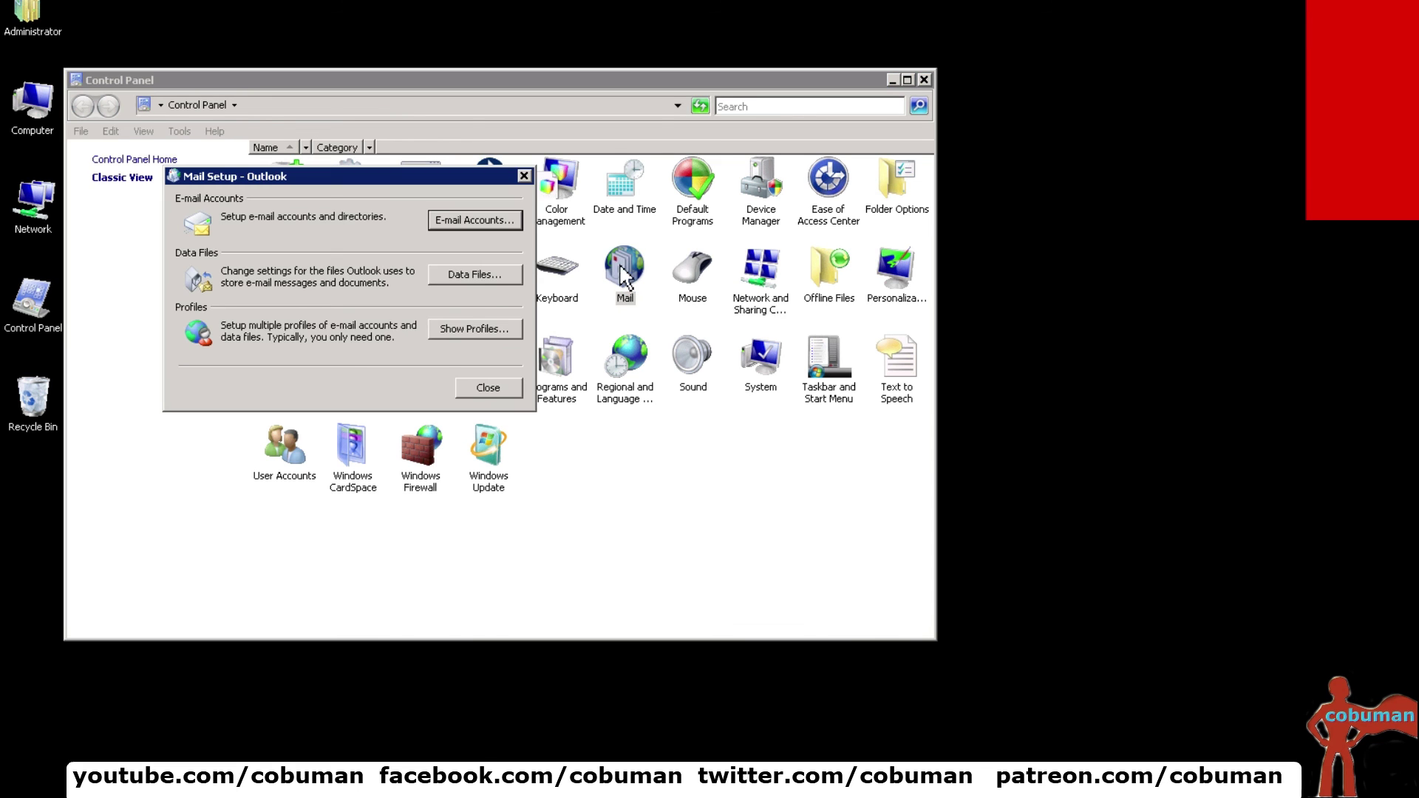
click(471, 328)
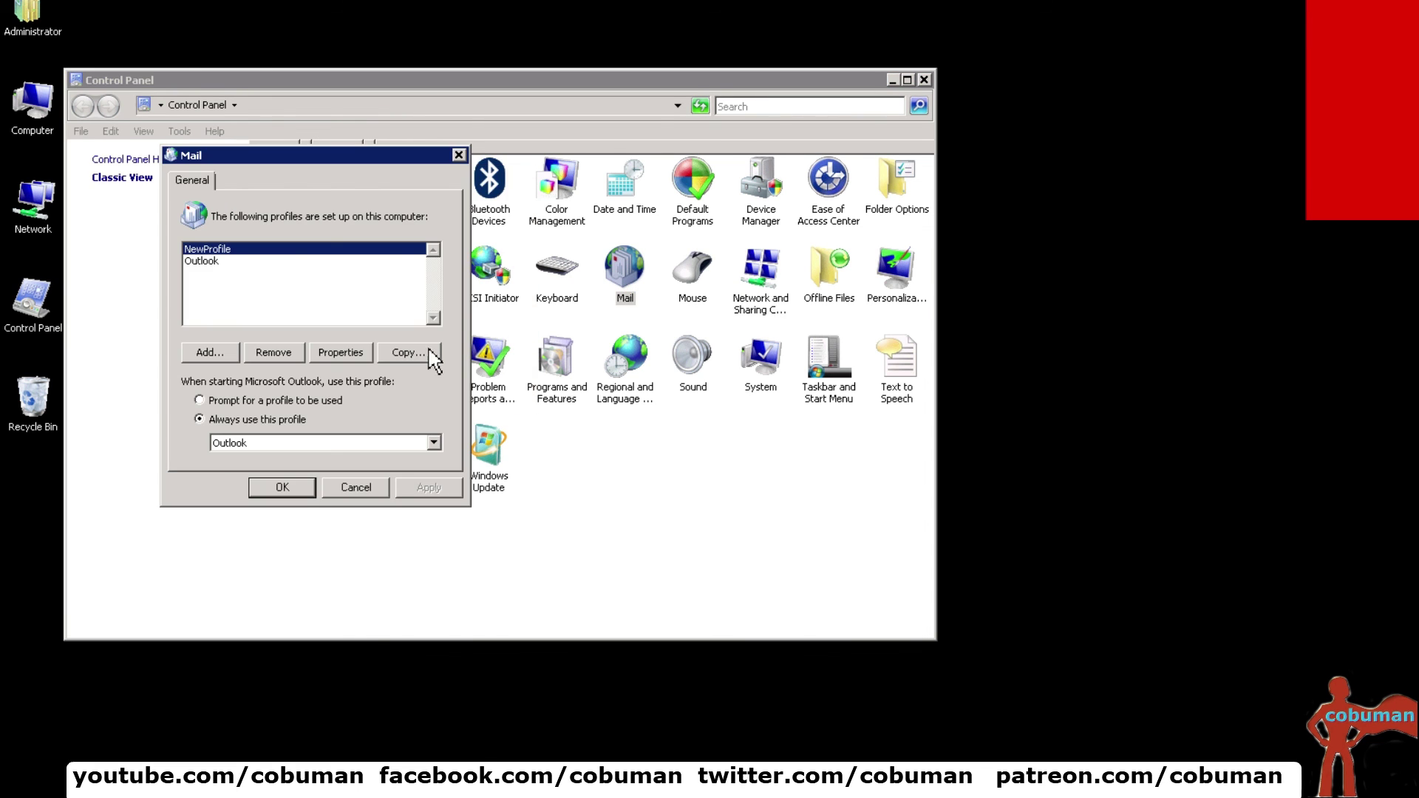
click(202, 261)
click(222, 252)
Set 'Always use this profile' to NewProfile, apply, and close the Mail dialog with OK
click(265, 443)
click(244, 460)
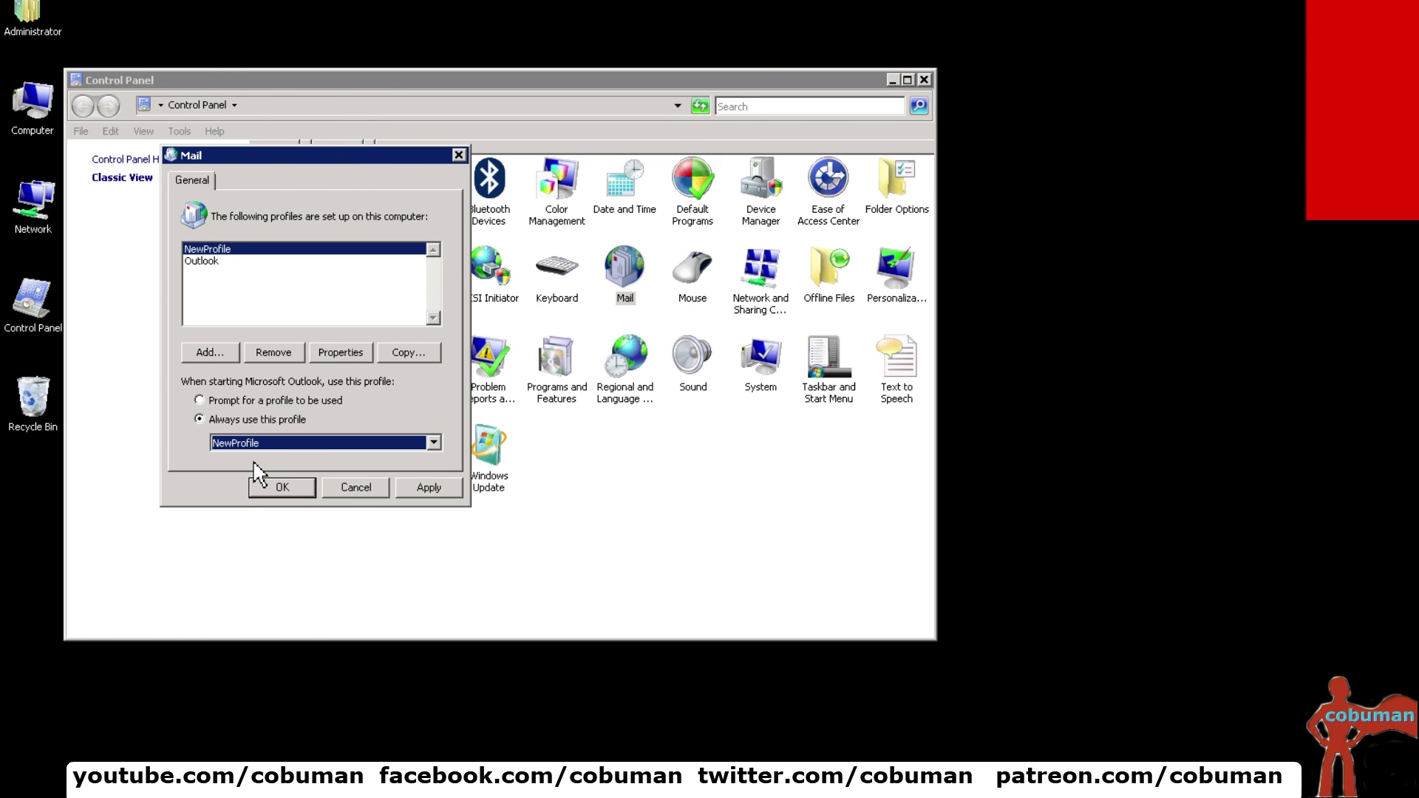
click(441, 490)
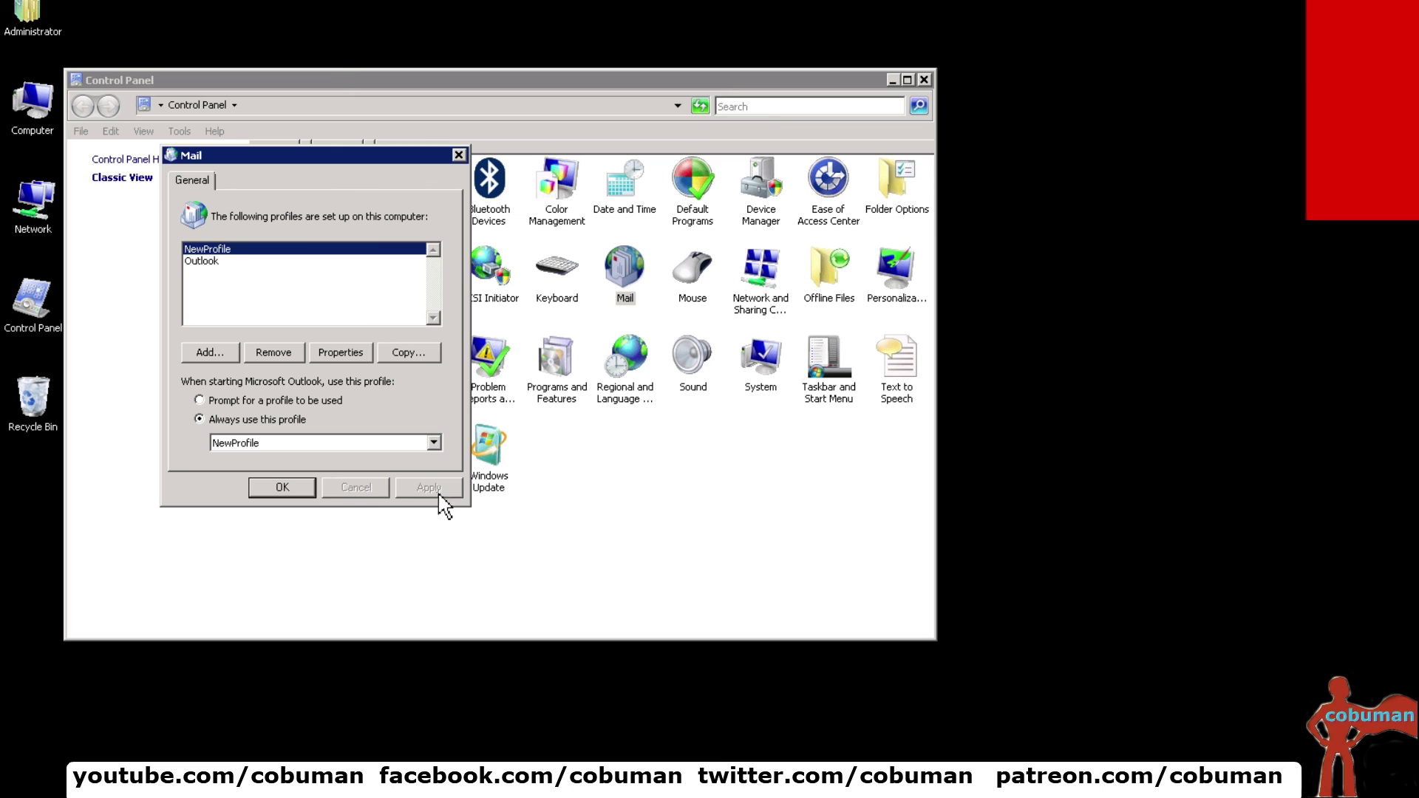
click(295, 492)
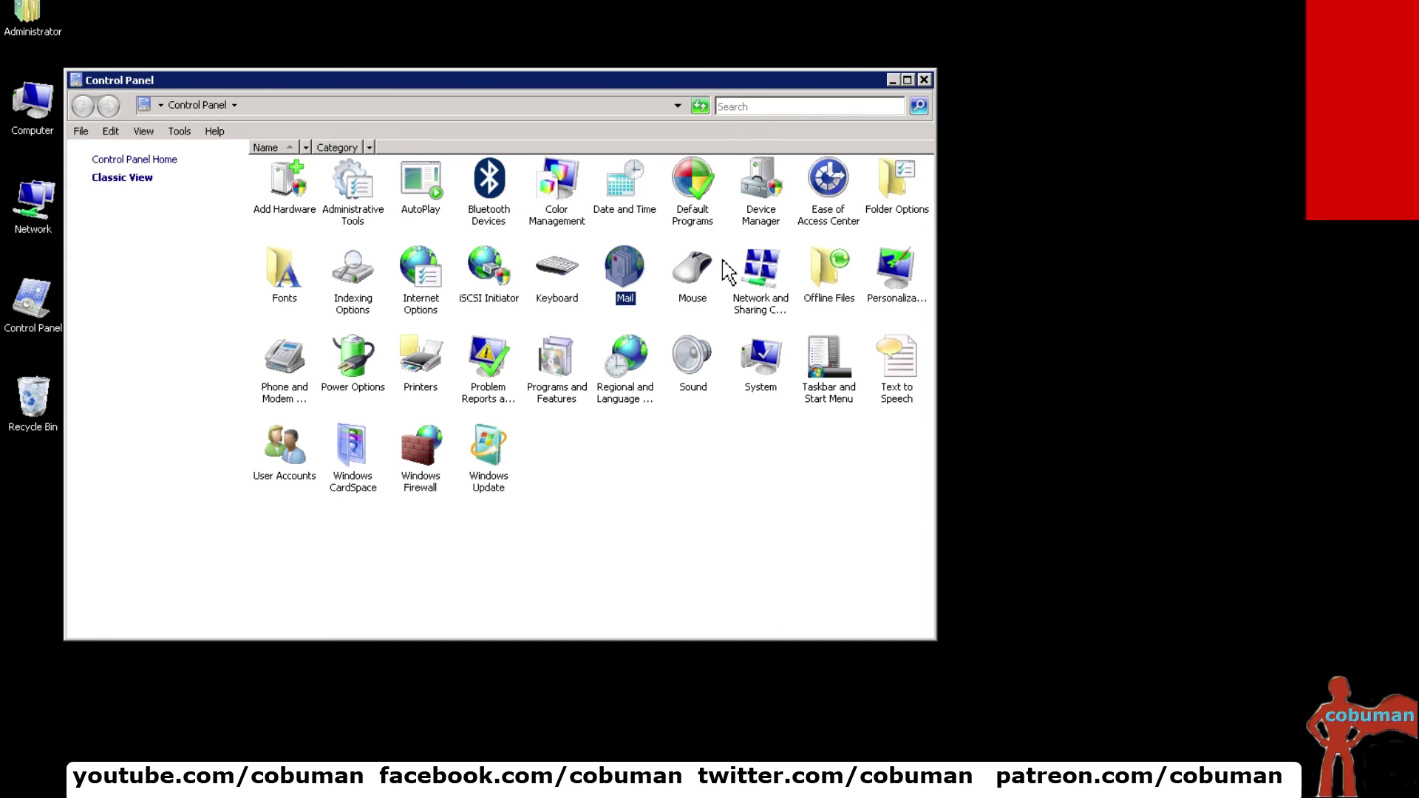